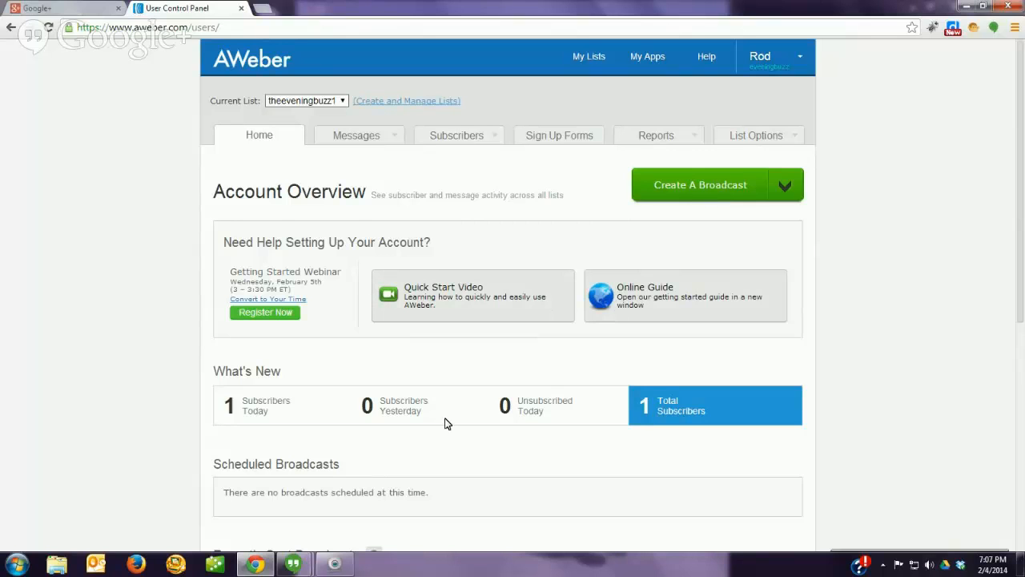
Step: Go to Messages > Follow Up Series to list the test1 and test2 messages
{"action": "scroll", "coordinate": [446, 422], "scroll_direction": "down", "scroll_amount": 1}
{"action": "scroll", "coordinate": [442, 401], "scroll_direction": "up", "scroll_amount": 1}
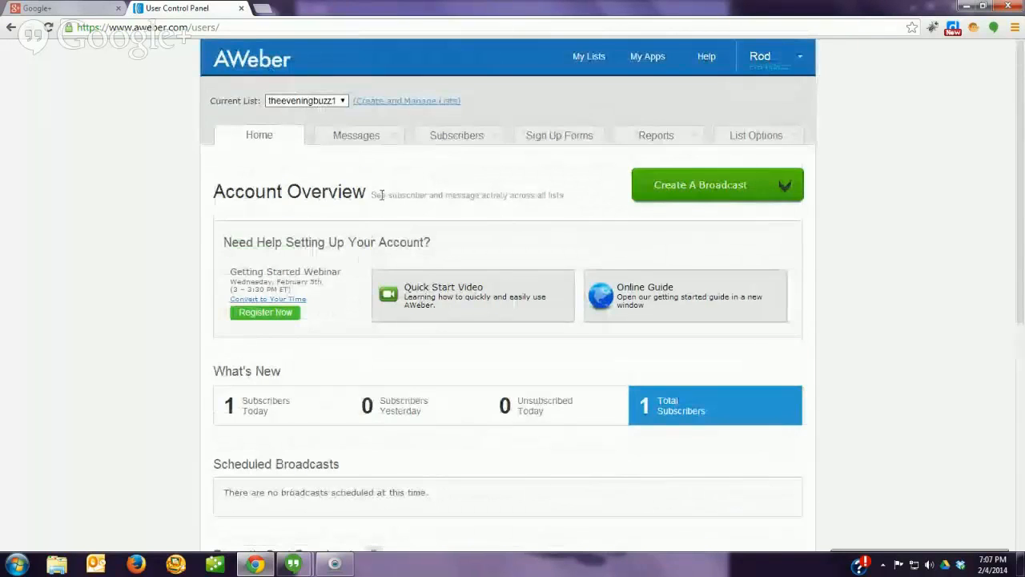
{"action": "mouse_move", "coordinate": [354, 145]}
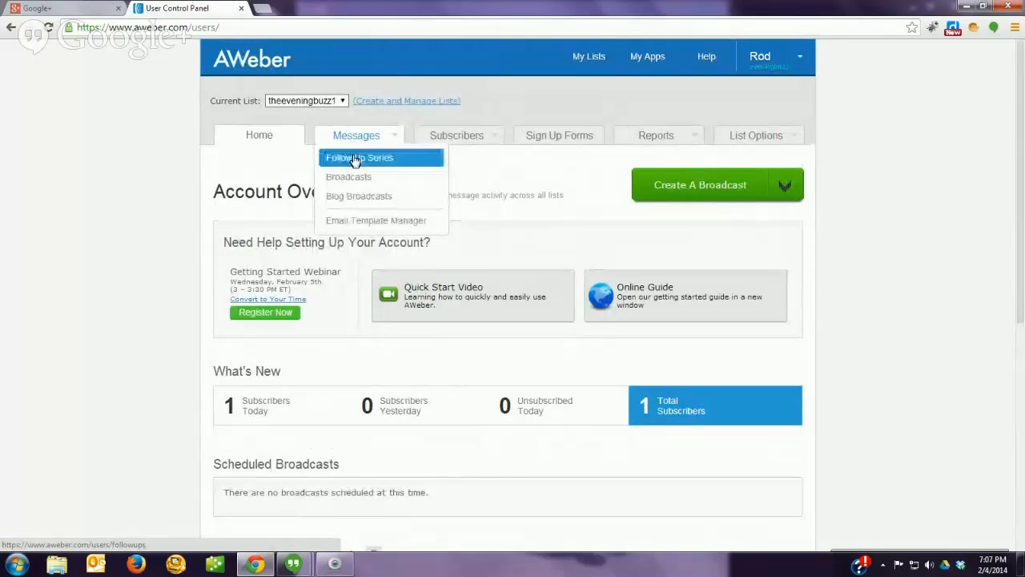
{"action": "left_click", "coordinate": [354, 159]}
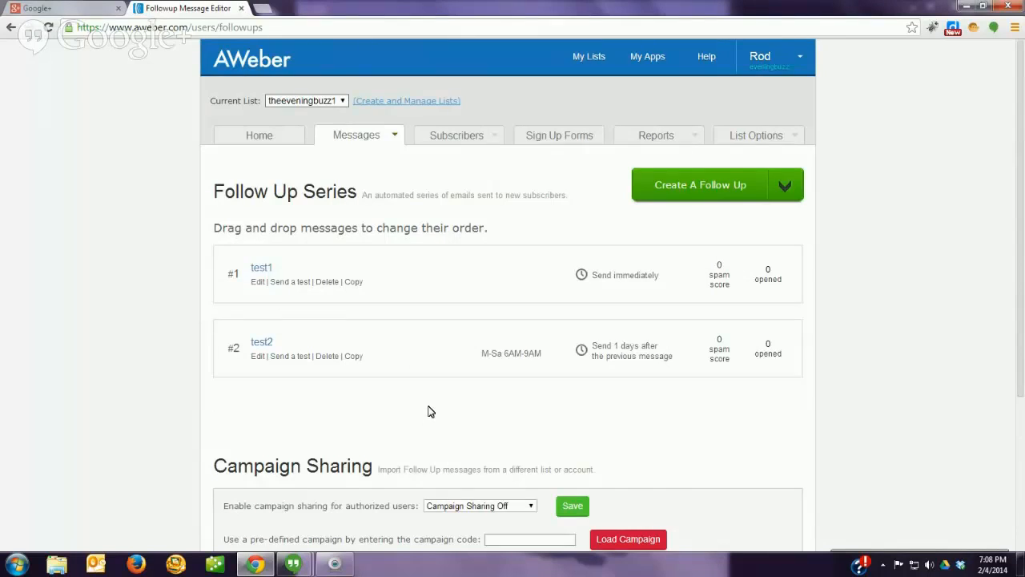
Step: Set Campaign Sharing to Followups Only and save to generate the campaign code
{"action": "scroll", "coordinate": [328, 372], "scroll_direction": "down", "scroll_amount": 1}
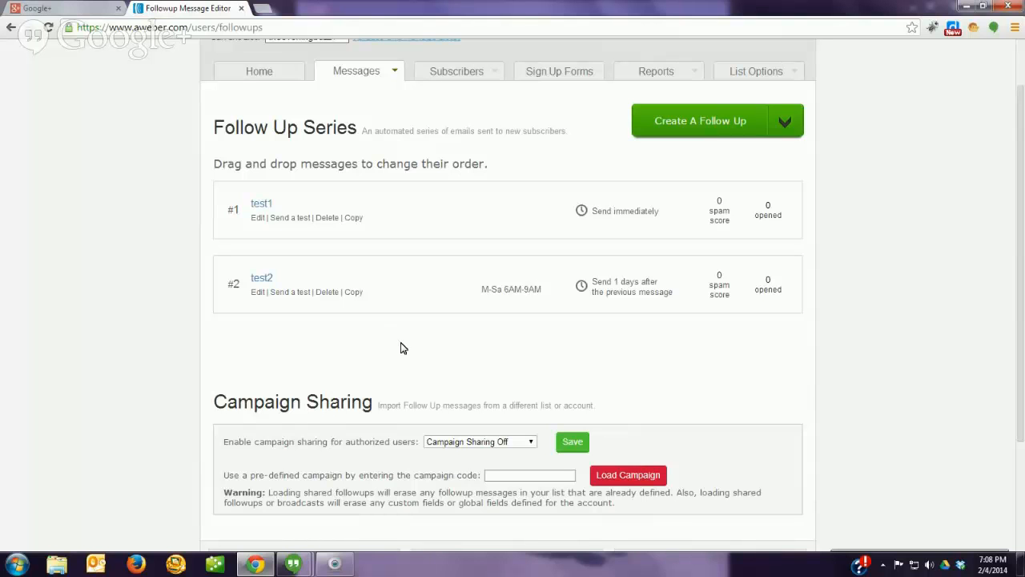
{"action": "scroll", "coordinate": [400, 348], "scroll_direction": "down", "scroll_amount": 3}
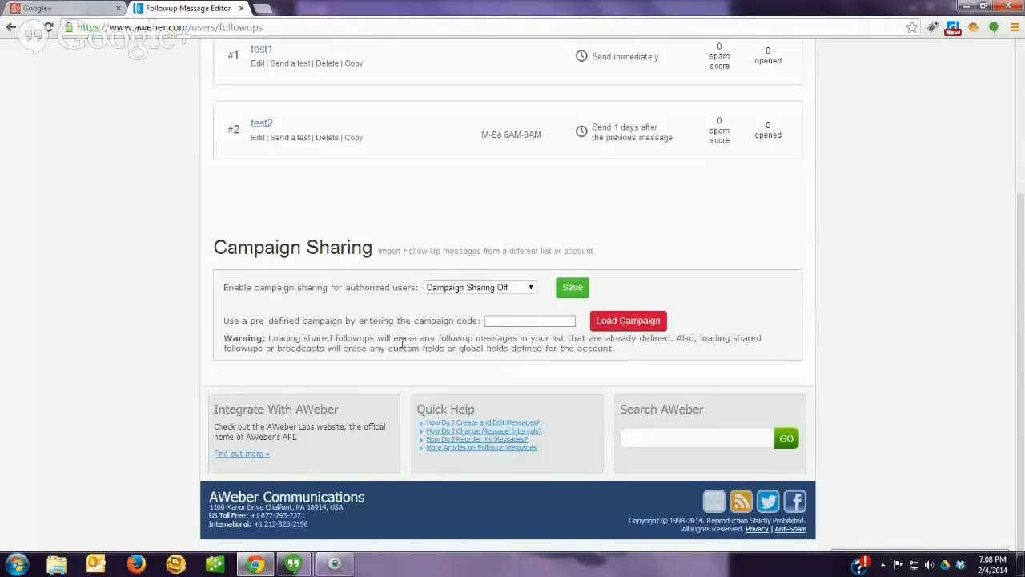
{"action": "left_click", "coordinate": [479, 286]}
{"action": "left_click", "coordinate": [480, 310]}
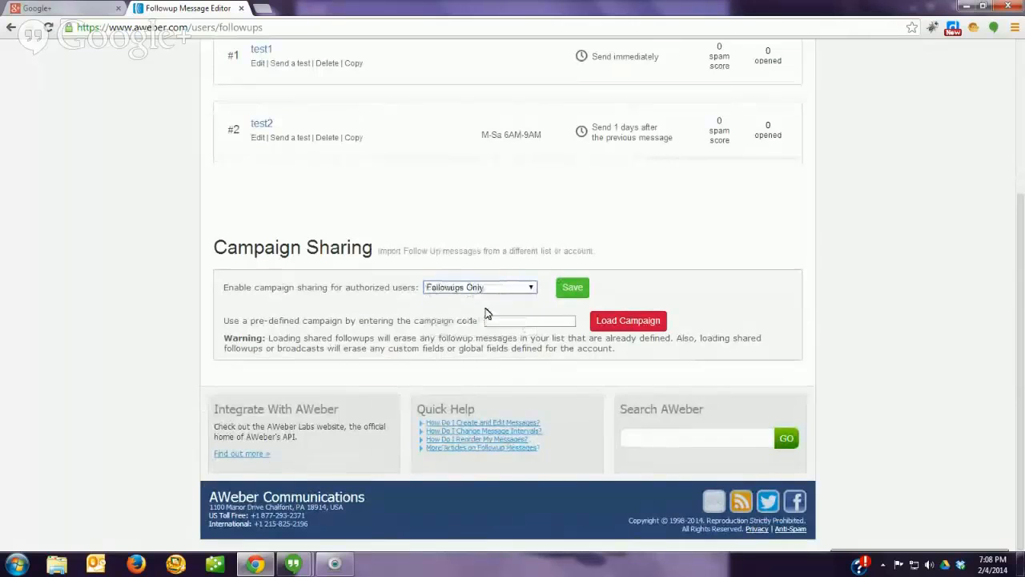
{"action": "left_click", "coordinate": [572, 288]}
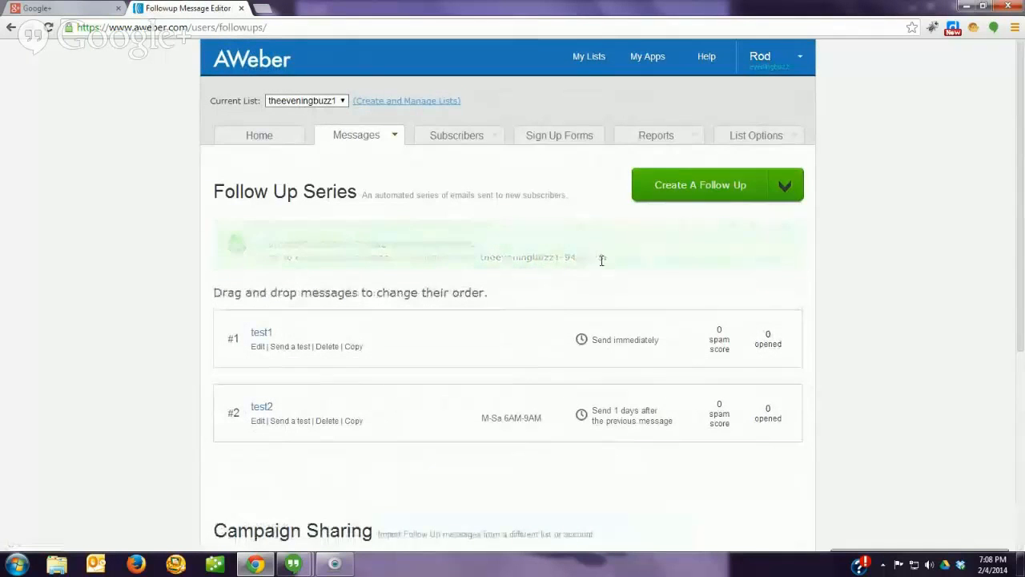
Step: Switch Campaign Sharing back to Campaign Sharing Off and save
{"action": "scroll", "coordinate": [355, 393], "scroll_direction": "down", "scroll_amount": 2}
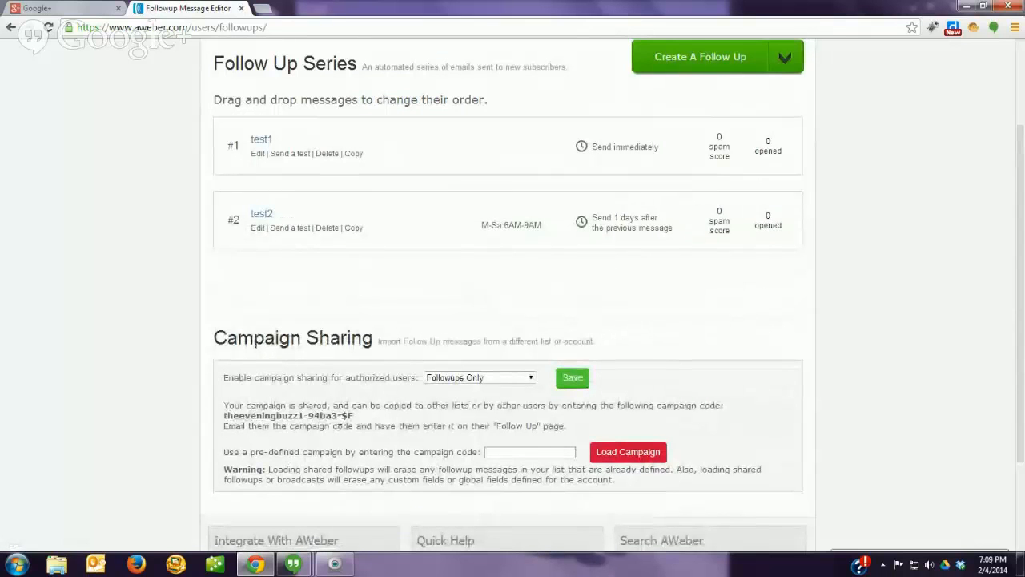
{"action": "left_click", "coordinate": [530, 383]}
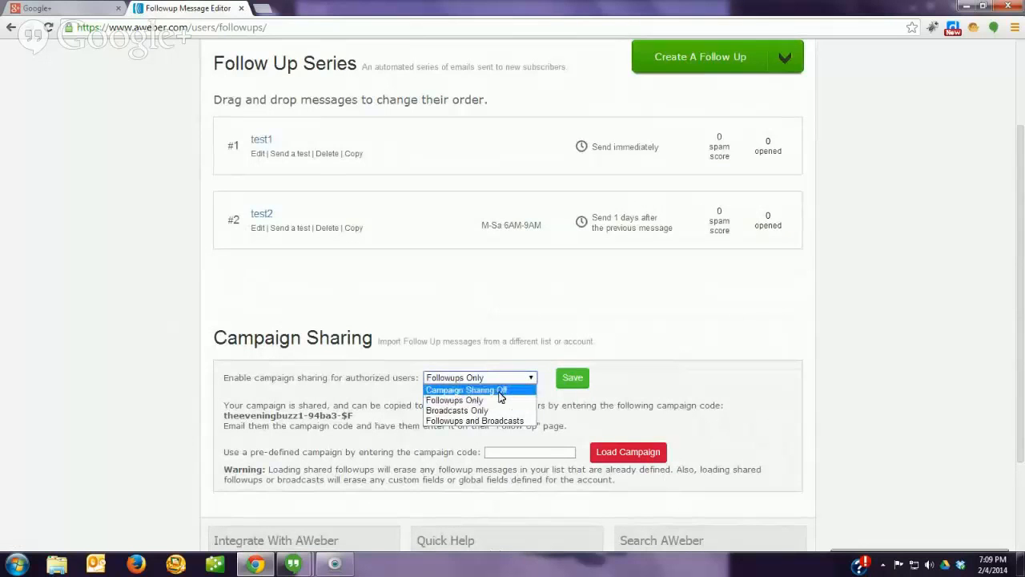
{"action": "left_click", "coordinate": [498, 390]}
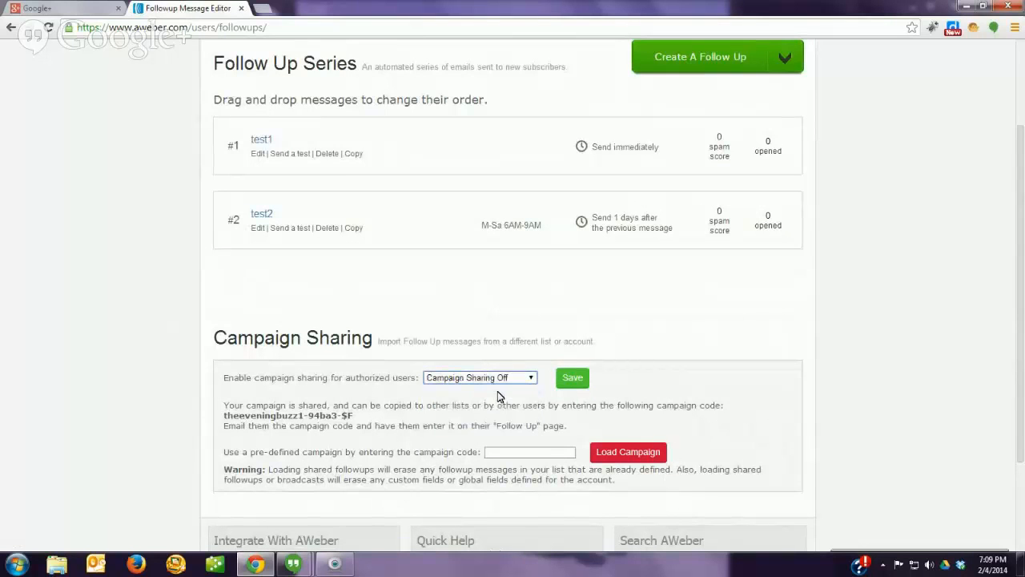
{"action": "left_click", "coordinate": [569, 377]}
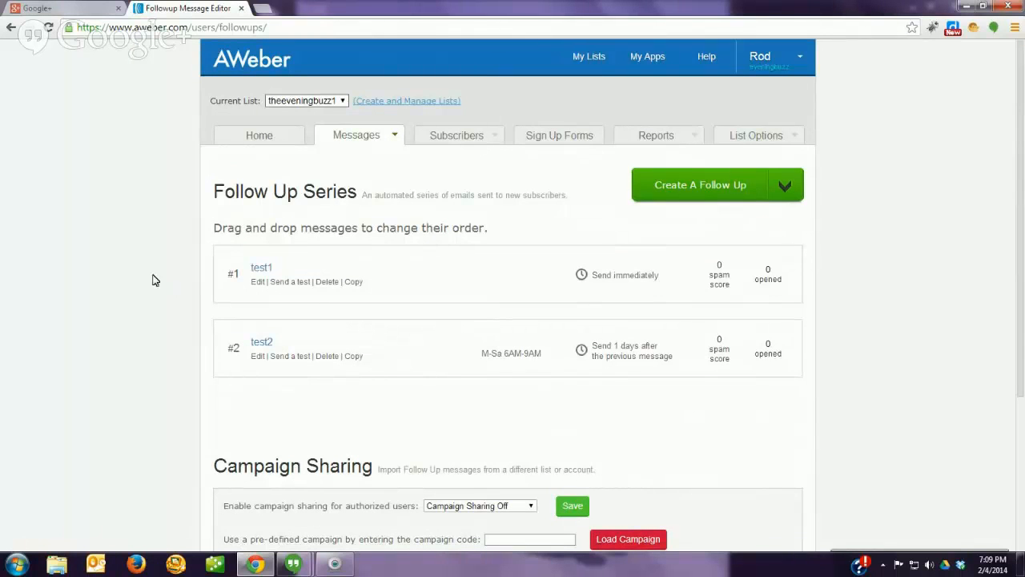
Step: Open the live hangout's Group chat, then go back to the AWeber Follow Up Series page in Chrome
{"action": "mouse_move", "coordinate": [293, 563]}
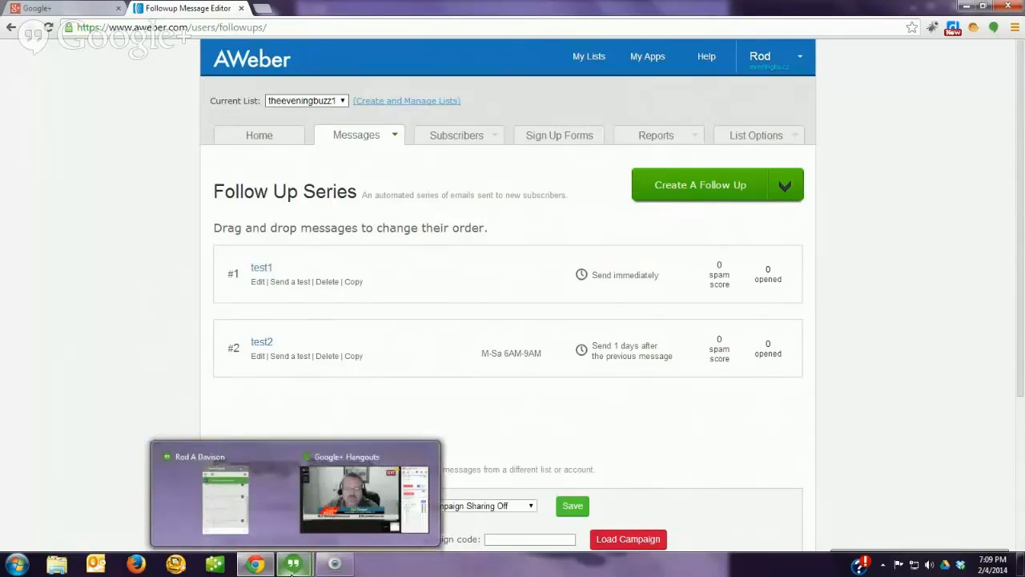
{"action": "left_click", "coordinate": [323, 509]}
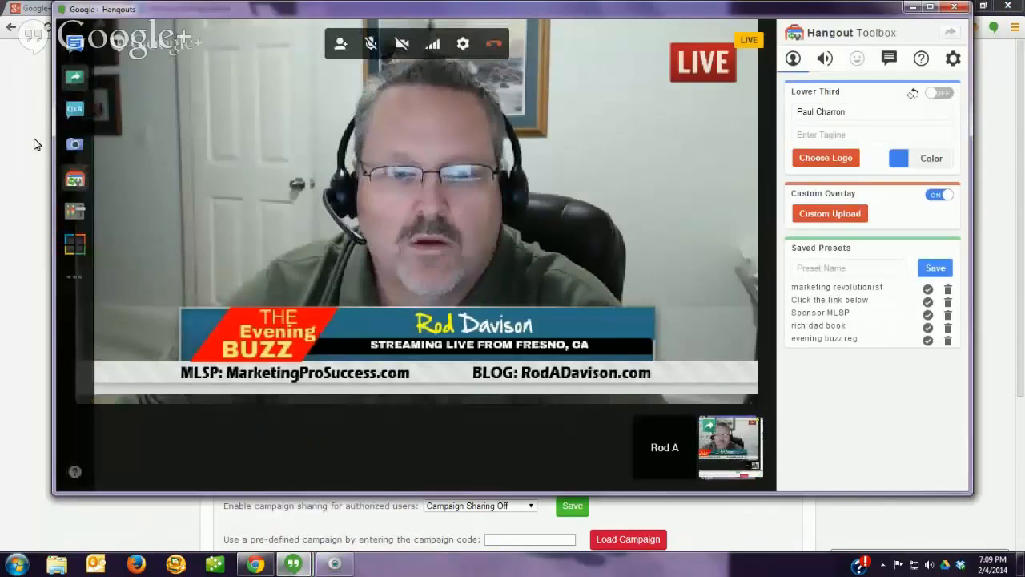
{"action": "left_click", "coordinate": [76, 44]}
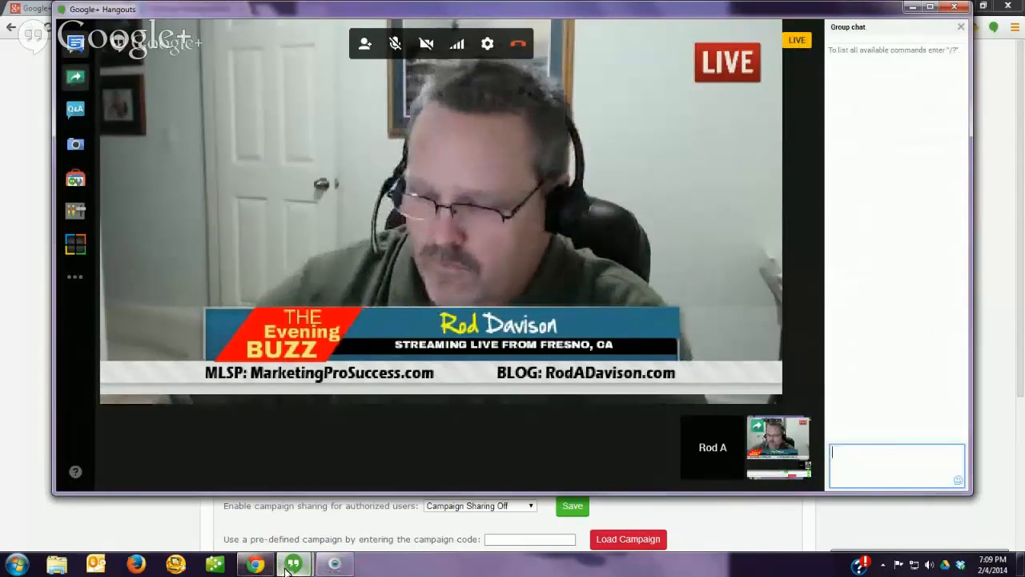
{"action": "mouse_move", "coordinate": [287, 570]}
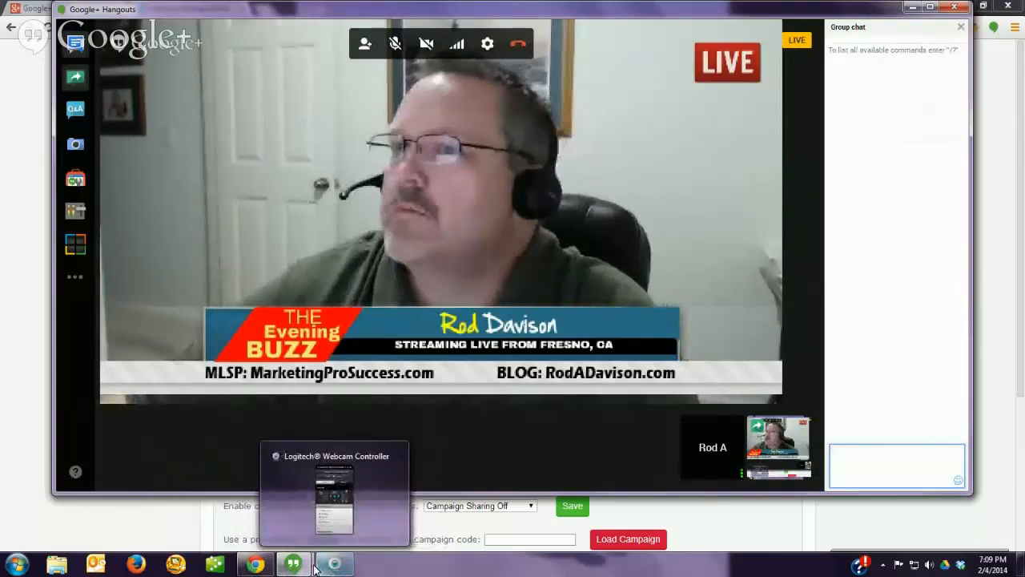
{"action": "left_click", "coordinate": [255, 565]}
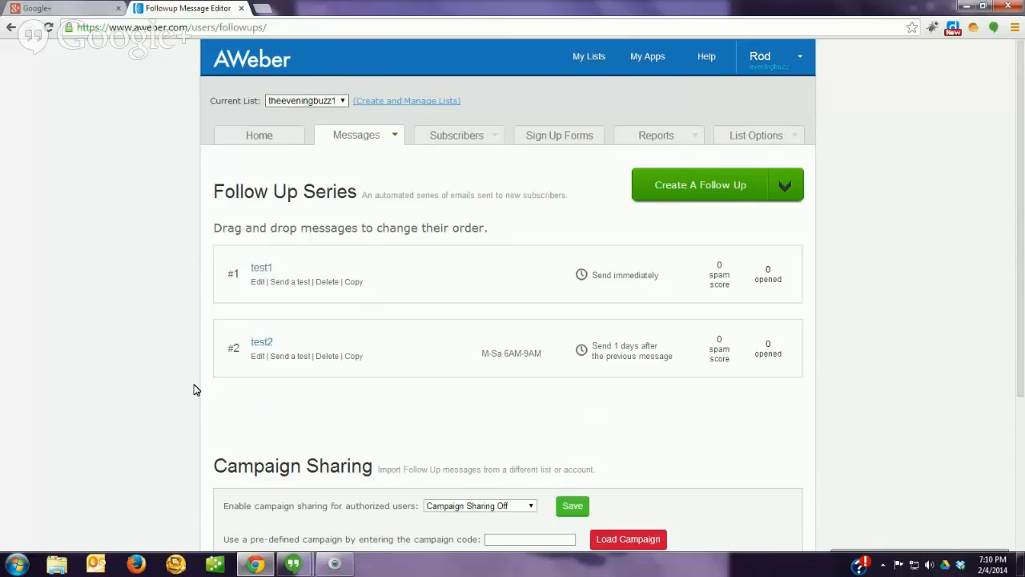
{"action": "scroll", "coordinate": [201, 402], "scroll_direction": "down", "scroll_amount": 2}
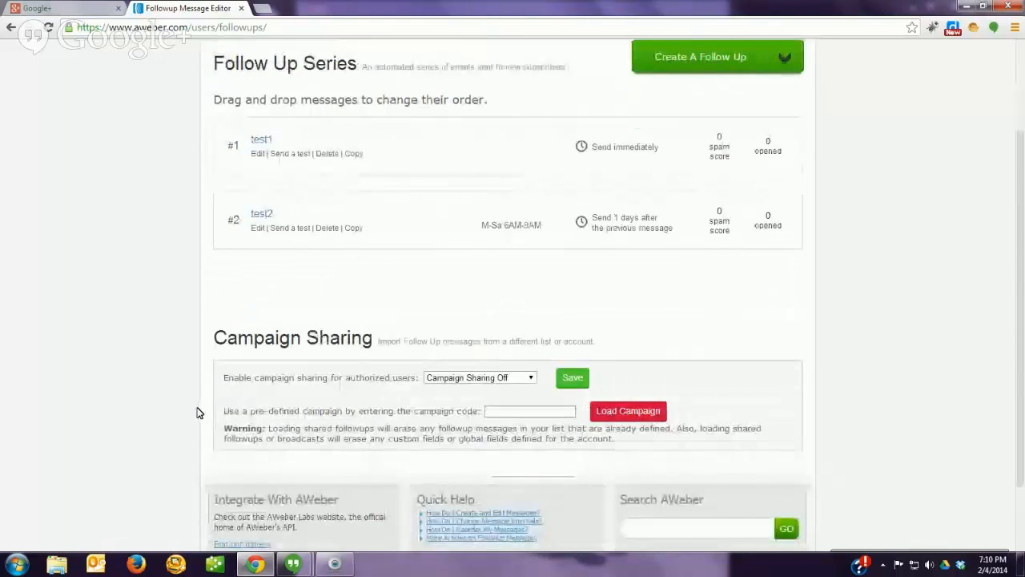
{"action": "scroll", "coordinate": [198, 413], "scroll_direction": "up", "scroll_amount": 2}
{"action": "mouse_move", "coordinate": [449, 136]}
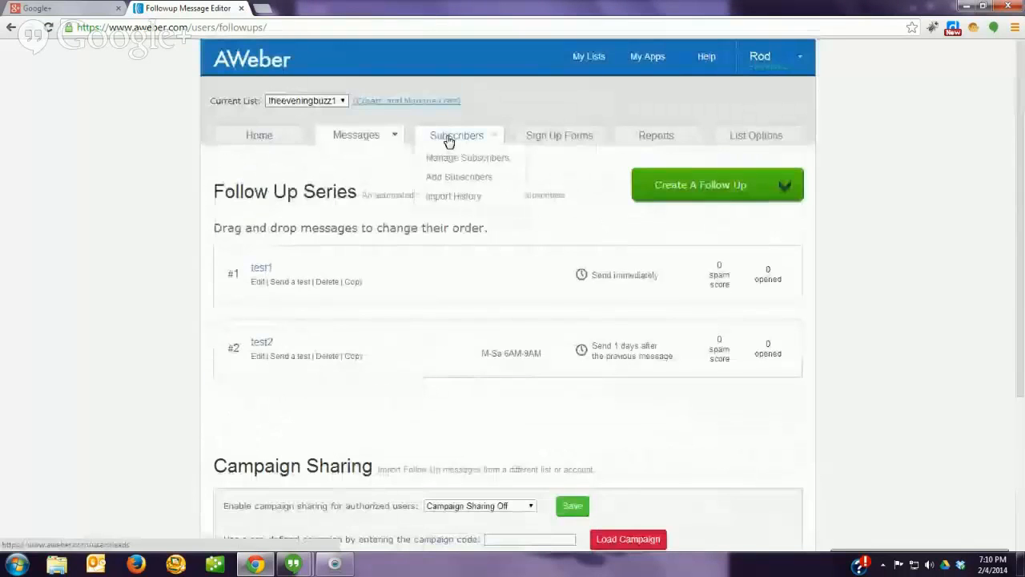
{"action": "left_click", "coordinate": [467, 164]}
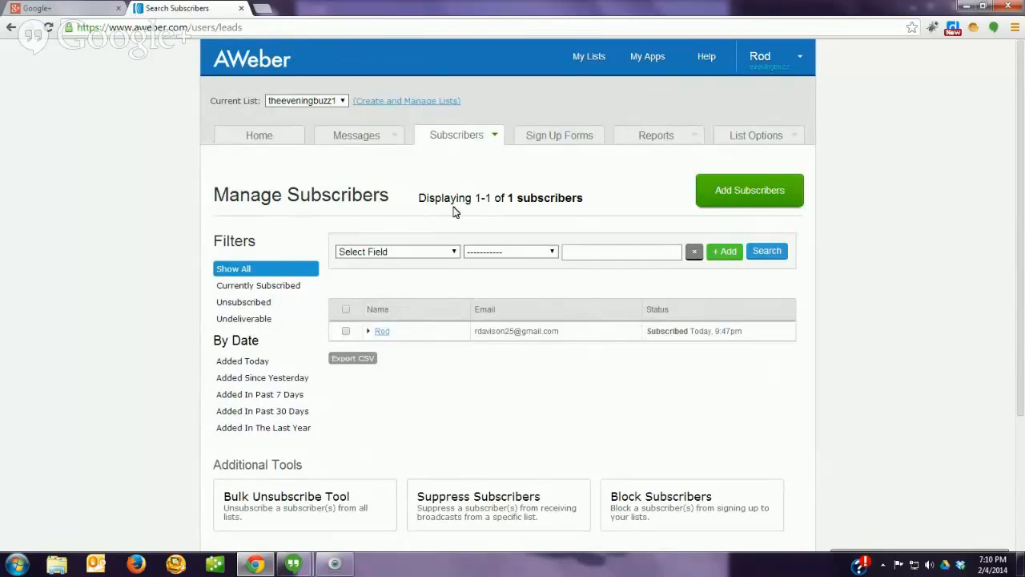
{"action": "left_click", "coordinate": [361, 160]}
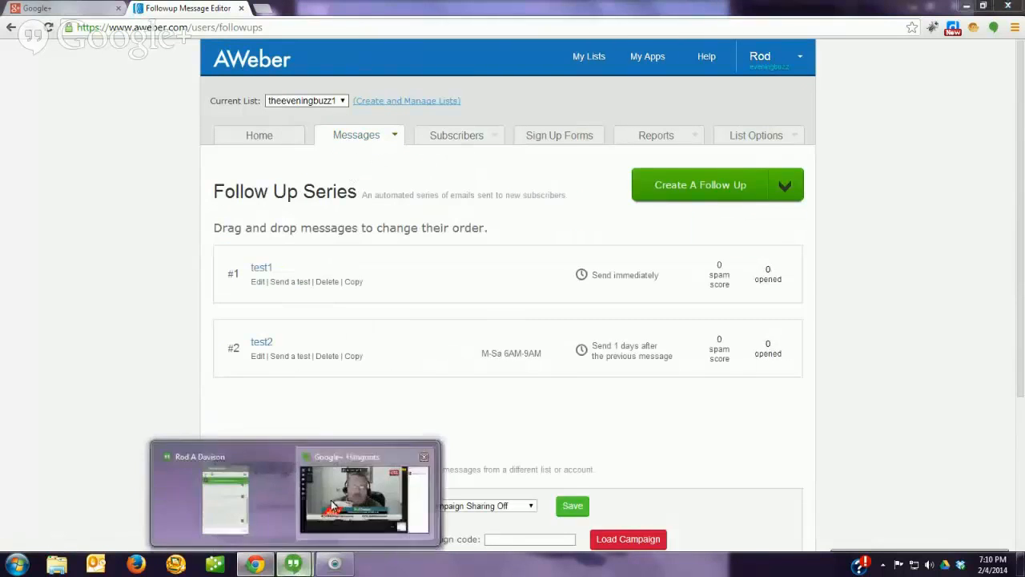
Step: Select the campaign code posted in the Hangouts group chat
{"action": "left_click", "coordinate": [400, 472]}
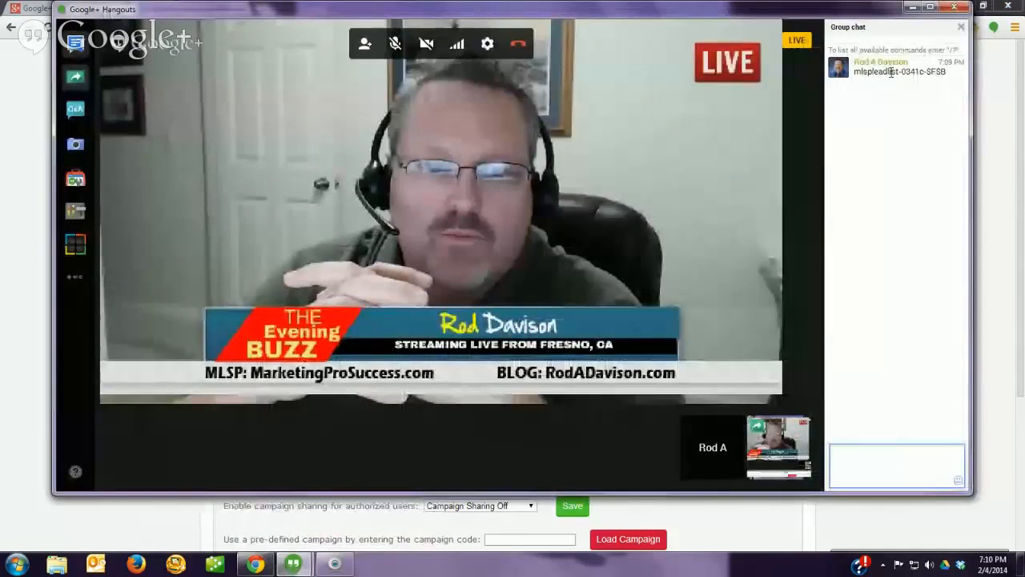
{"action": "left_click_drag", "start_coordinate": [854, 64], "coordinate": [942, 71]}
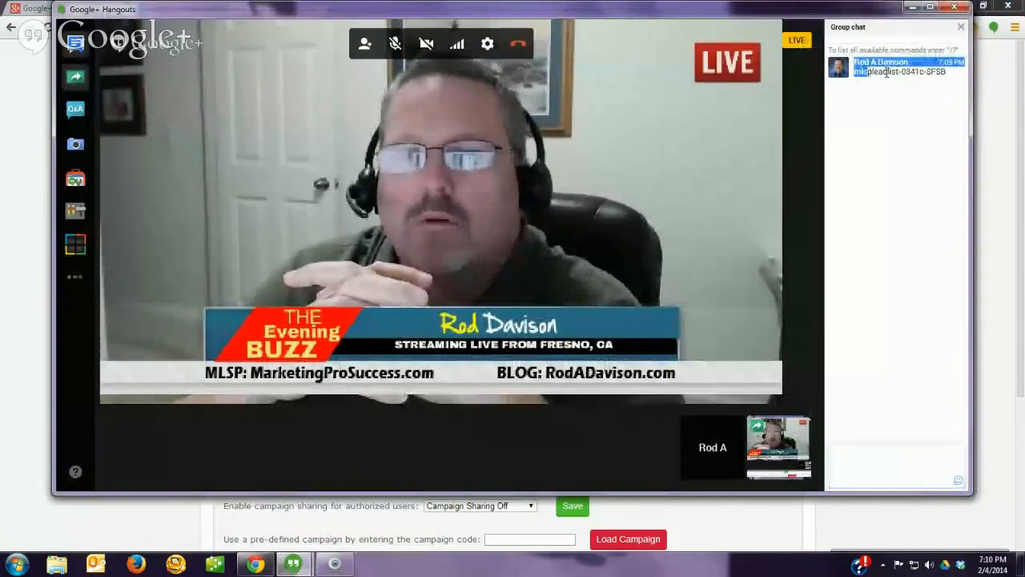
{"action": "left_click", "coordinate": [943, 71]}
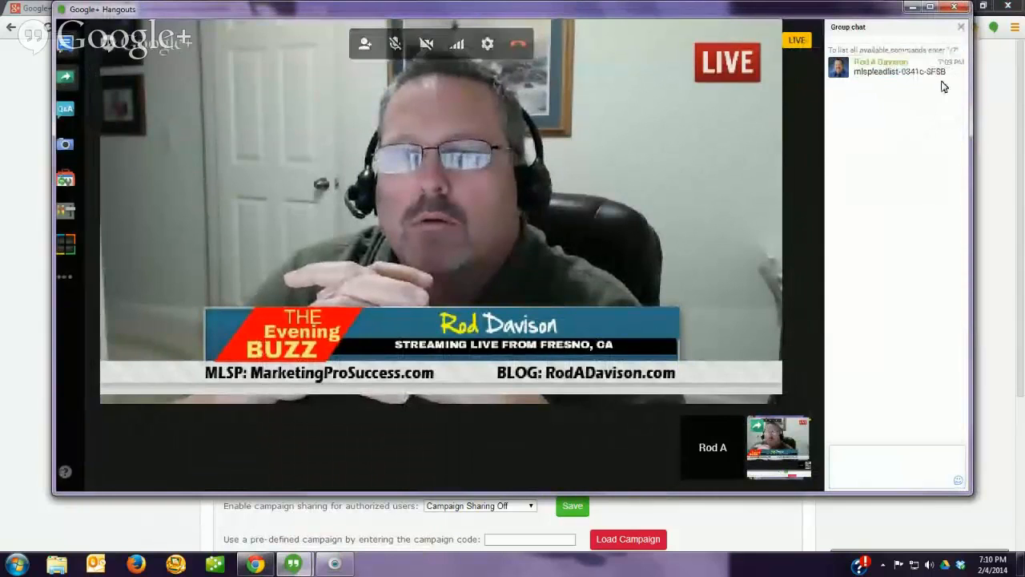
{"action": "left_click_drag", "start_coordinate": [946, 72], "coordinate": [854, 75]}
{"action": "key", "text": "ctrl+c"}
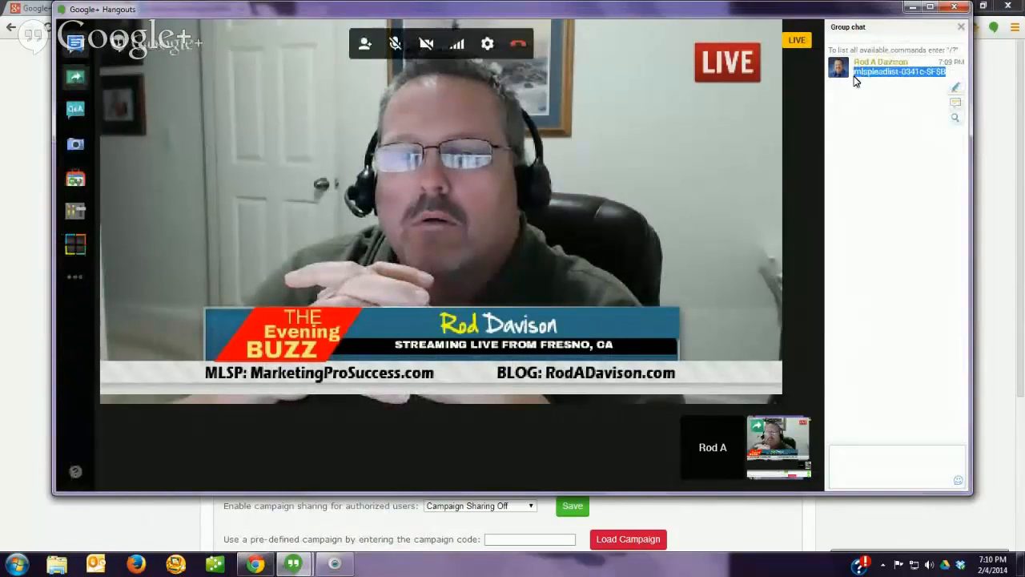
Step: Try pasting the code into AWeber's pre-defined campaign code field
{"action": "left_click", "coordinate": [255, 564]}
{"action": "scroll", "coordinate": [437, 403], "scroll_direction": "down", "scroll_amount": 3}
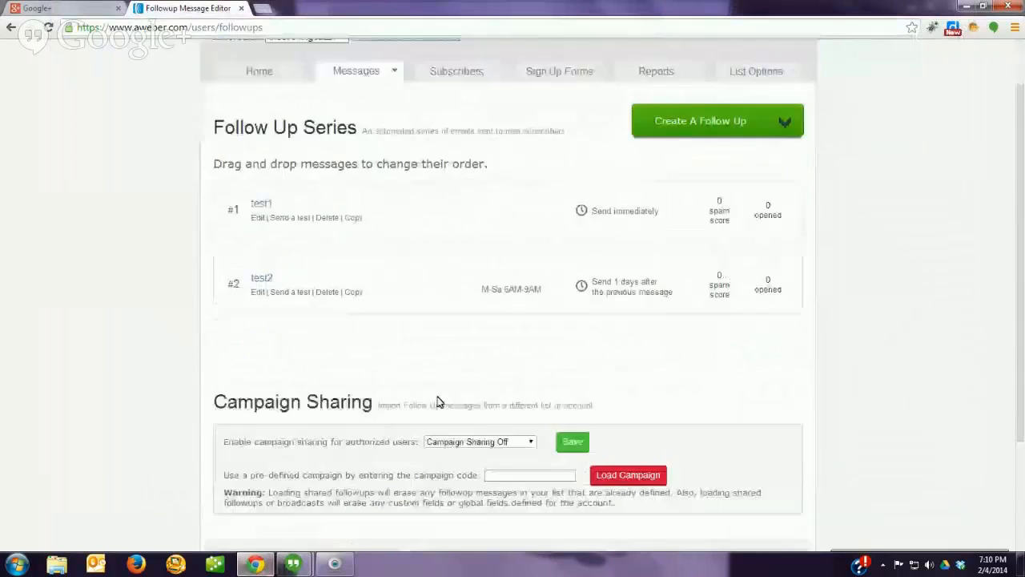
{"action": "left_click", "coordinate": [501, 347]}
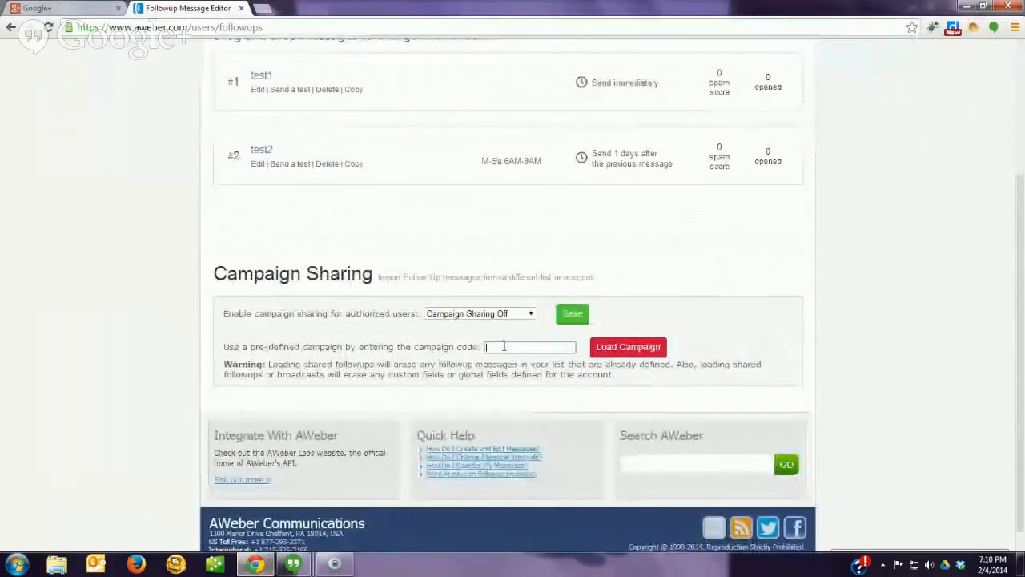
{"action": "right_click", "coordinate": [505, 350]}
{"action": "left_click", "coordinate": [551, 421]}
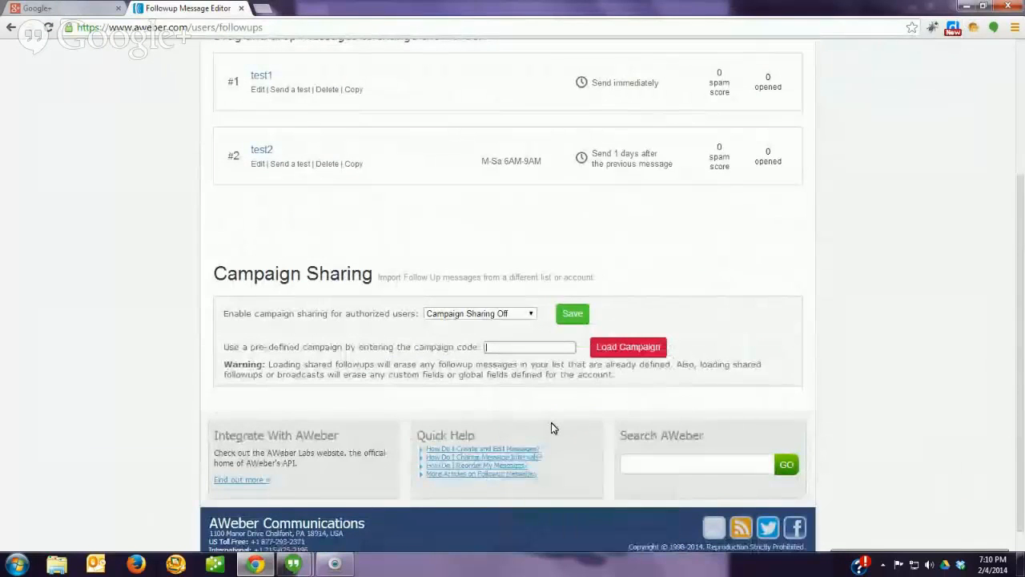
{"action": "right_click", "coordinate": [511, 348]}
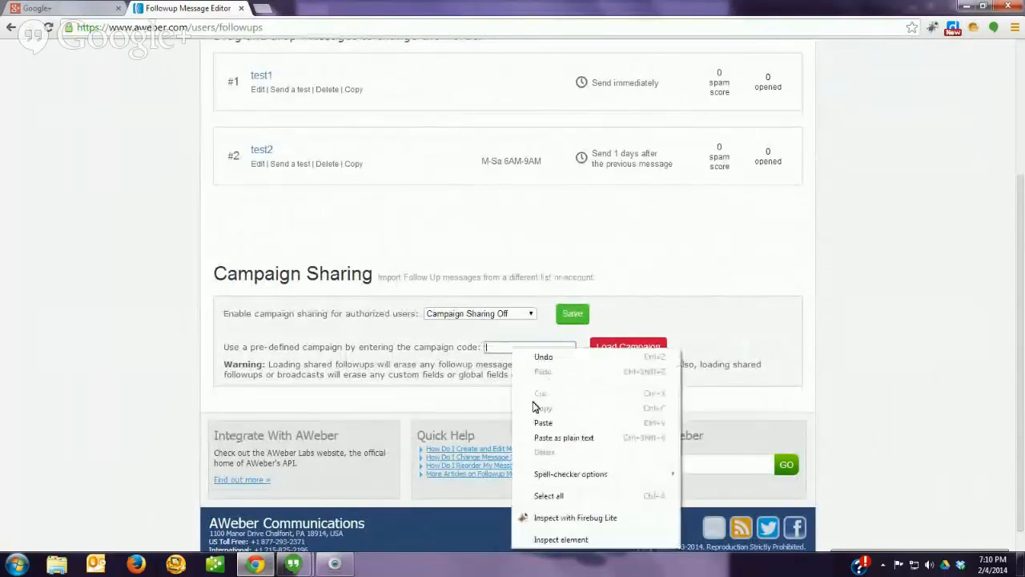
{"action": "left_click", "coordinate": [543, 424]}
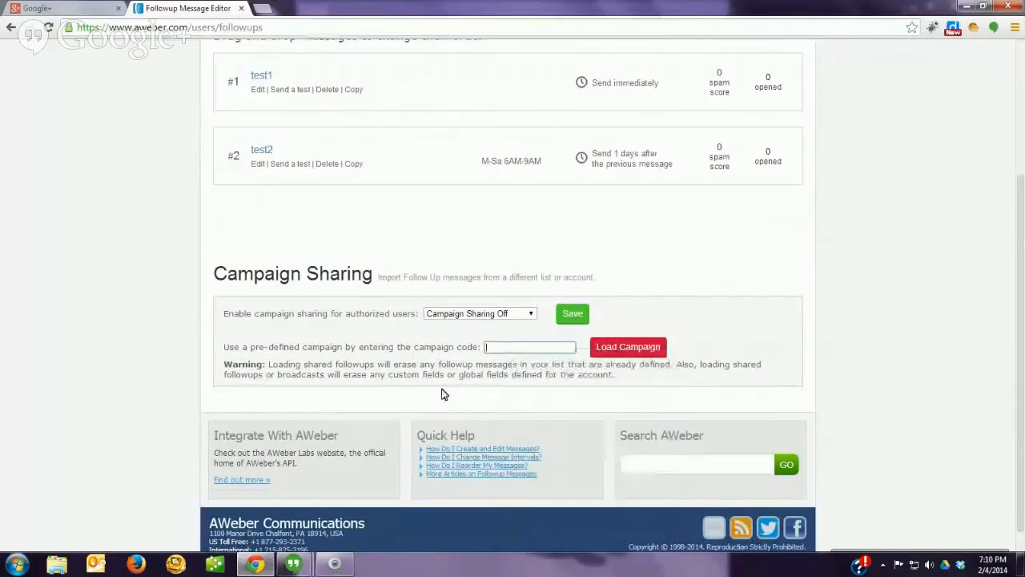
Step: Copy the code from the chat, paste it into the campaign field, and load the campaign
{"action": "left_click", "coordinate": [293, 564]}
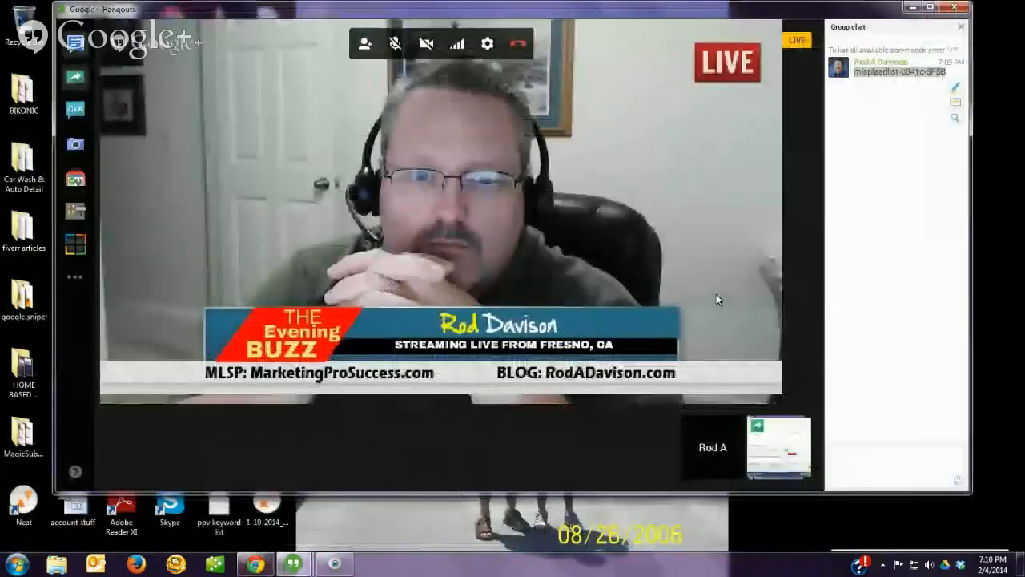
{"action": "right_click", "coordinate": [885, 71]}
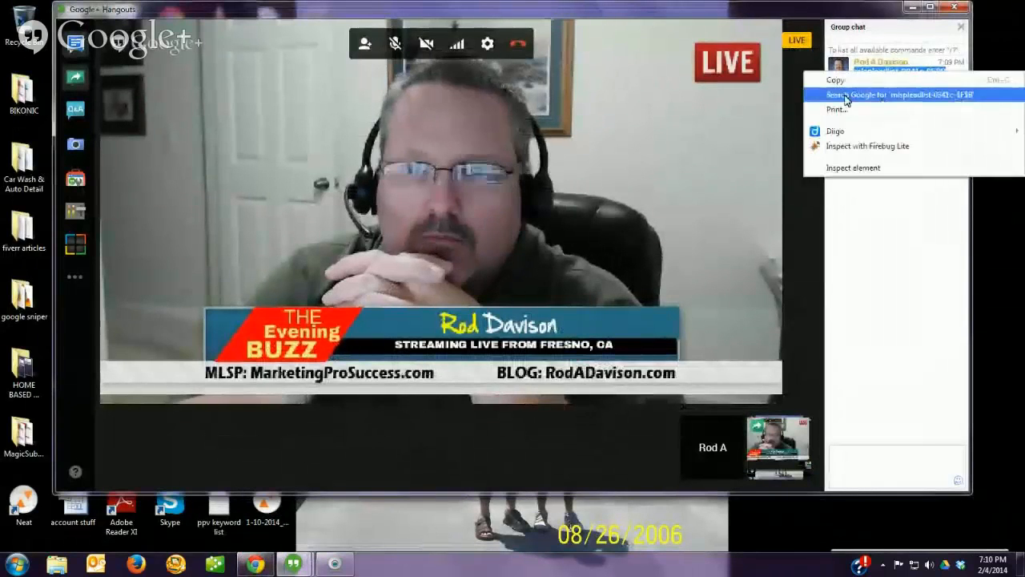
{"action": "left_click", "coordinate": [835, 80]}
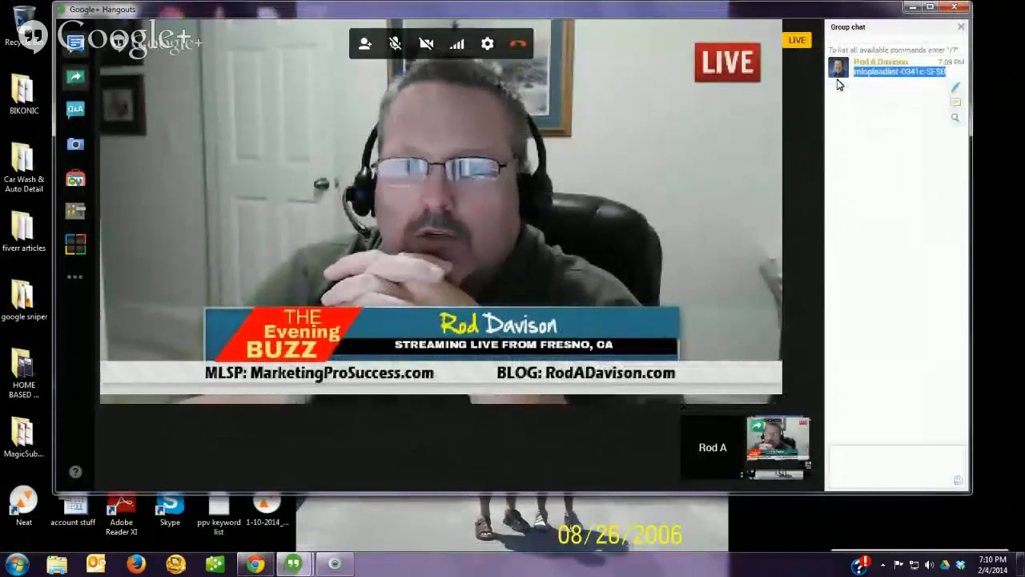
{"action": "left_click", "coordinate": [268, 566]}
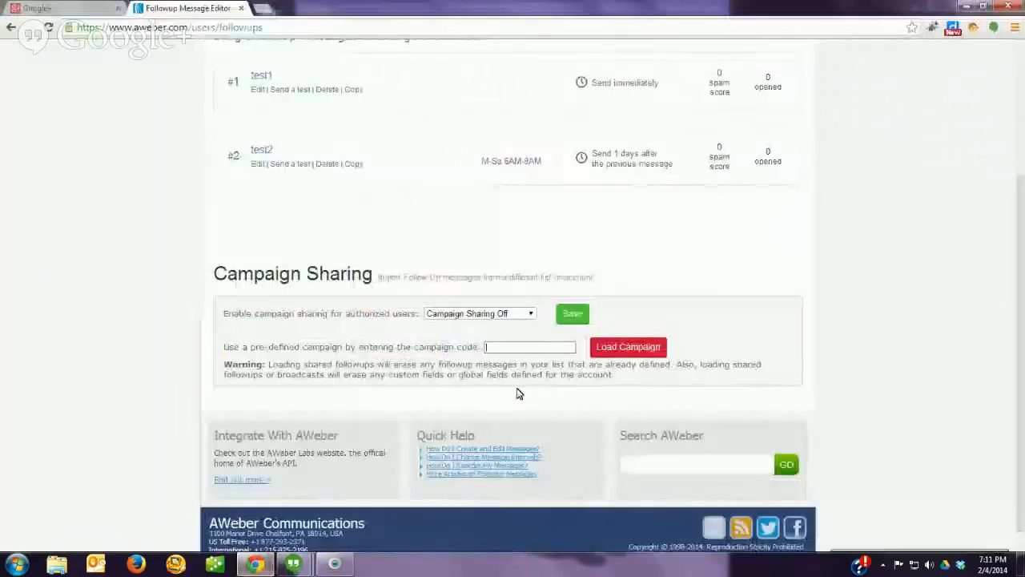
{"action": "right_click", "coordinate": [520, 347]}
{"action": "left_click", "coordinate": [557, 420]}
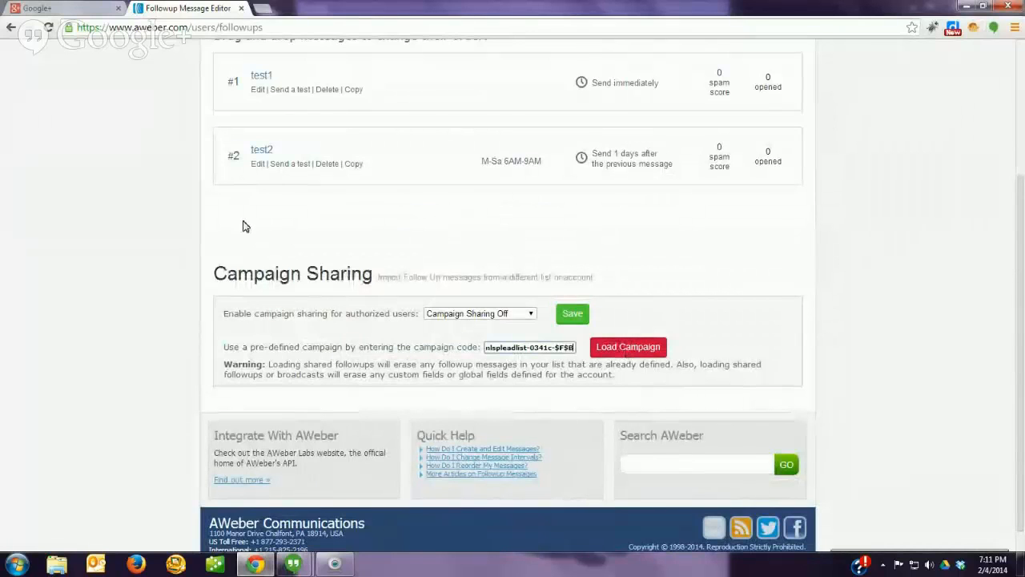
{"action": "left_click", "coordinate": [615, 348]}
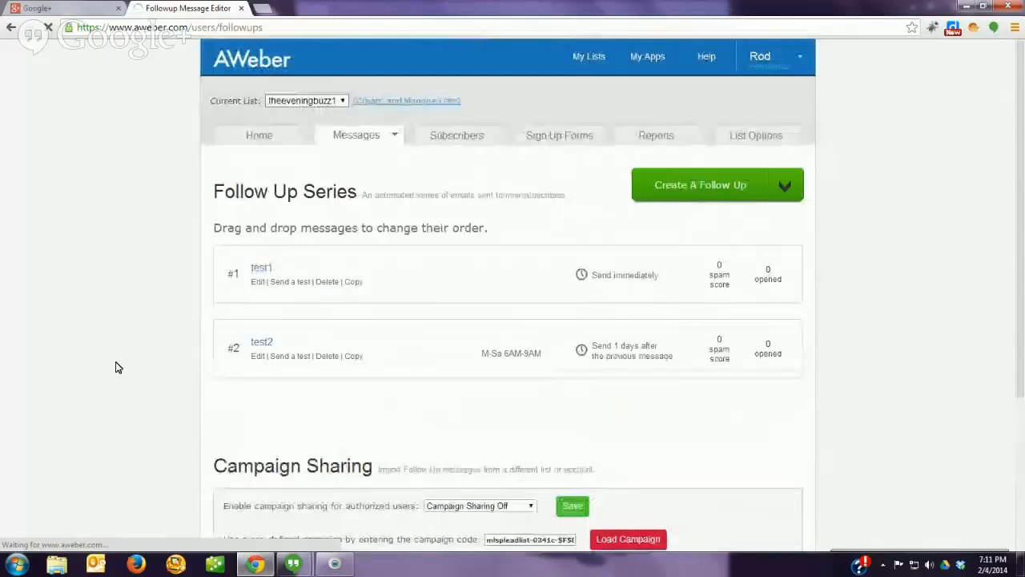
Step: Zoom the page in twice and scroll through the 15 imported follow-up messages
{"action": "key", "text": "ctrl+plus"}
{"action": "key", "text": "ctrl+plus"}
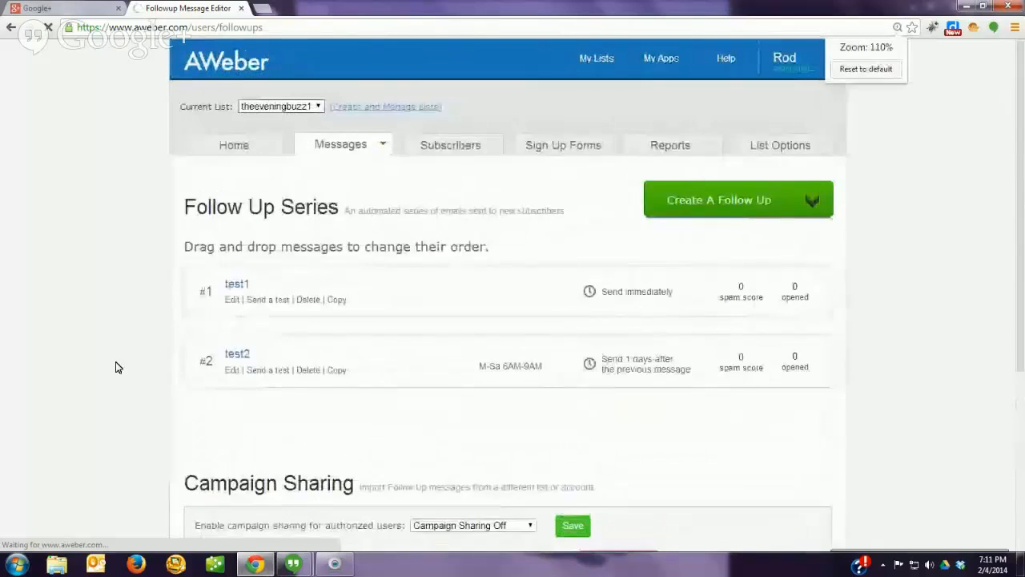
{"action": "key", "text": "ctrl+plus"}
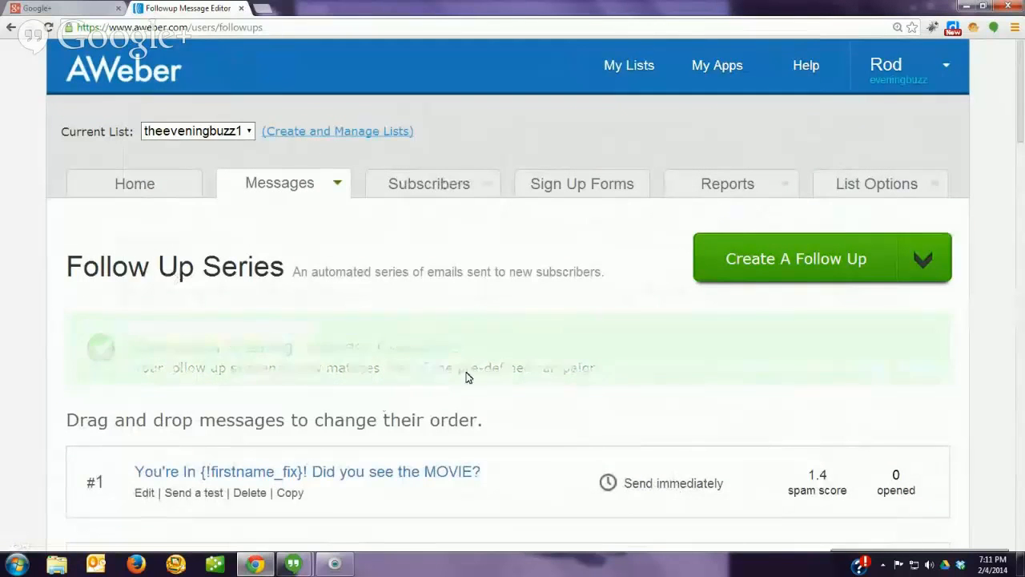
{"action": "scroll", "coordinate": [45, 361], "scroll_direction": "down", "scroll_amount": 3}
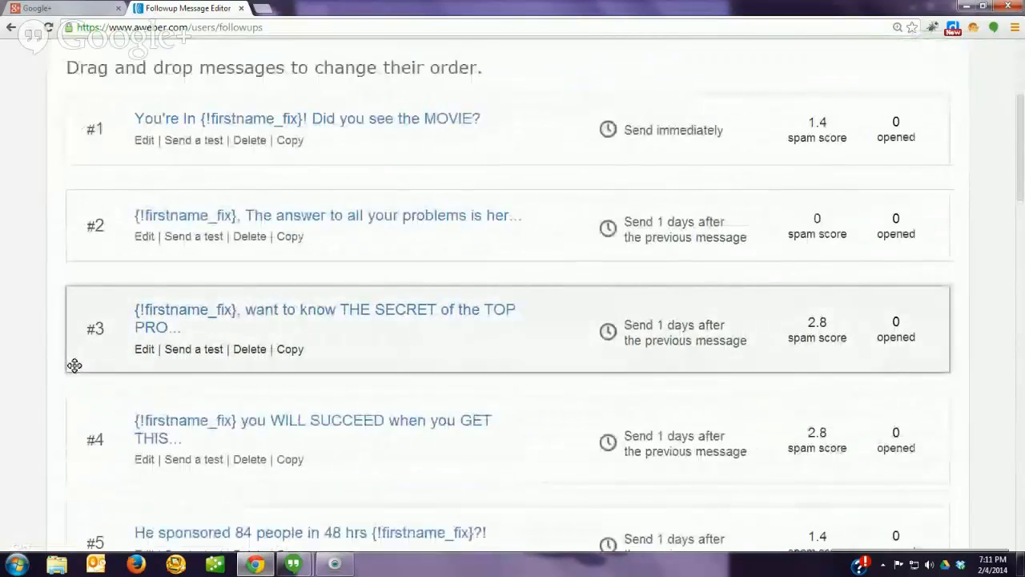
{"action": "scroll", "coordinate": [210, 373], "scroll_direction": "down", "scroll_amount": 2}
{"action": "scroll", "coordinate": [211, 372], "scroll_direction": "down", "scroll_amount": 3}
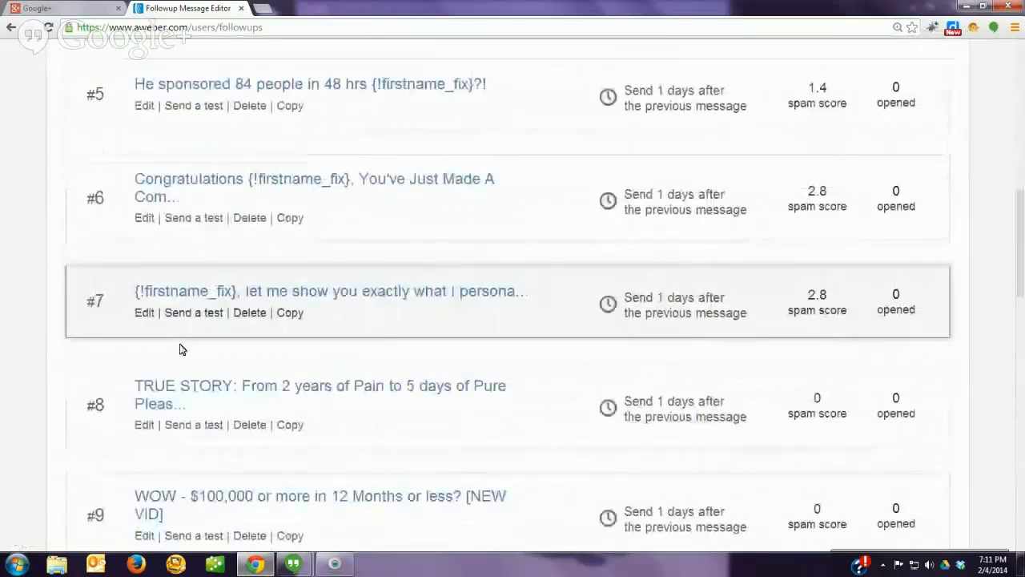
{"action": "scroll", "coordinate": [181, 349], "scroll_direction": "down", "scroll_amount": 2}
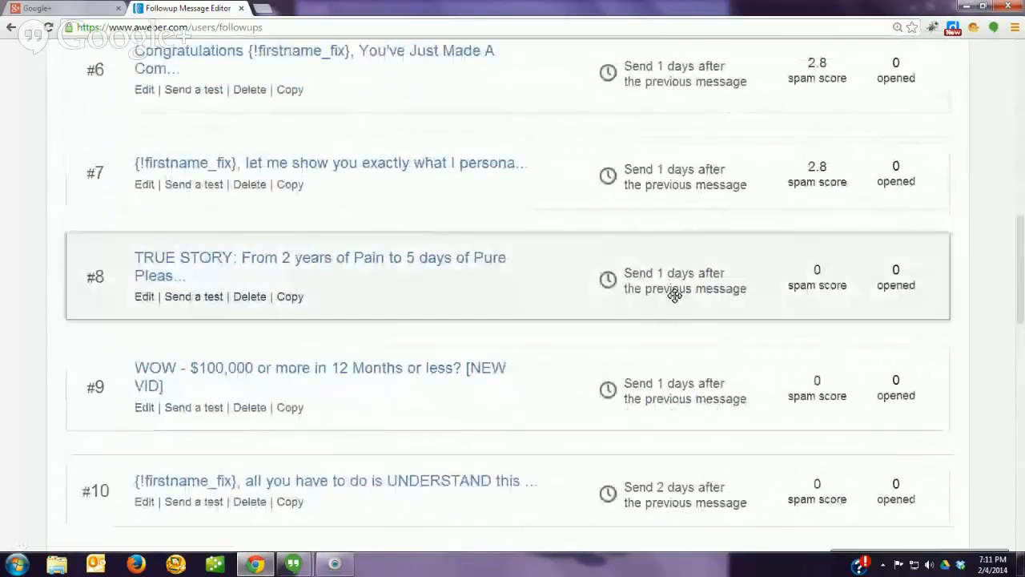
{"action": "scroll", "coordinate": [608, 393], "scroll_direction": "down", "scroll_amount": 2}
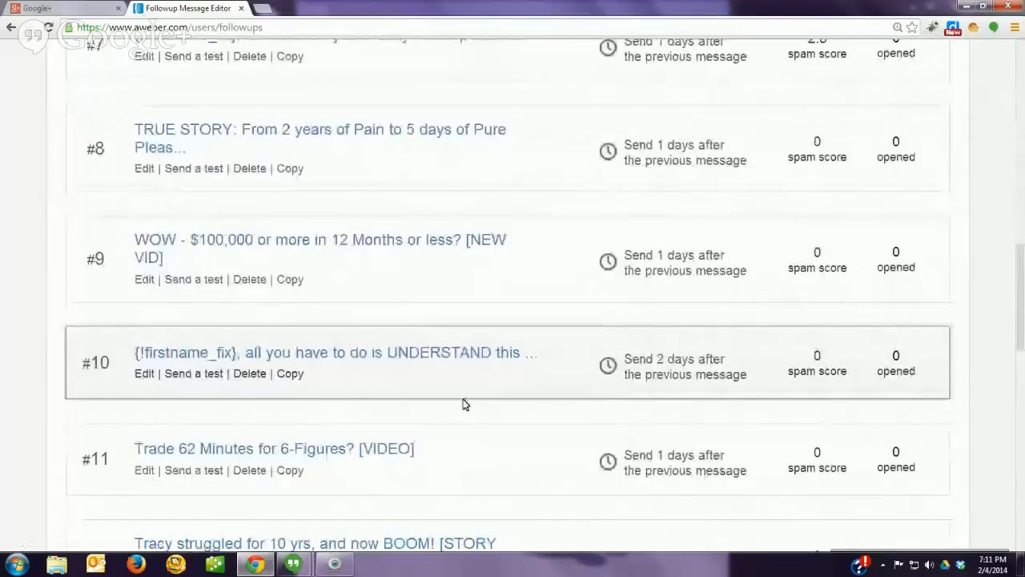
{"action": "scroll", "coordinate": [9, 341], "scroll_direction": "down", "scroll_amount": 3}
{"action": "scroll", "coordinate": [9, 341], "scroll_direction": "down", "scroll_amount": 5}
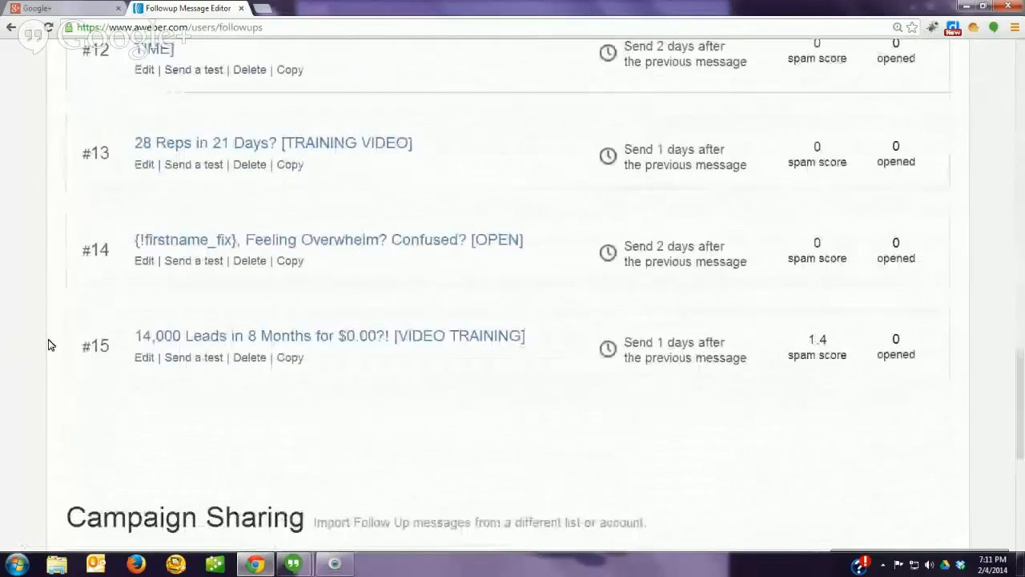
{"action": "scroll", "coordinate": [66, 345], "scroll_direction": "up", "scroll_amount": 7}
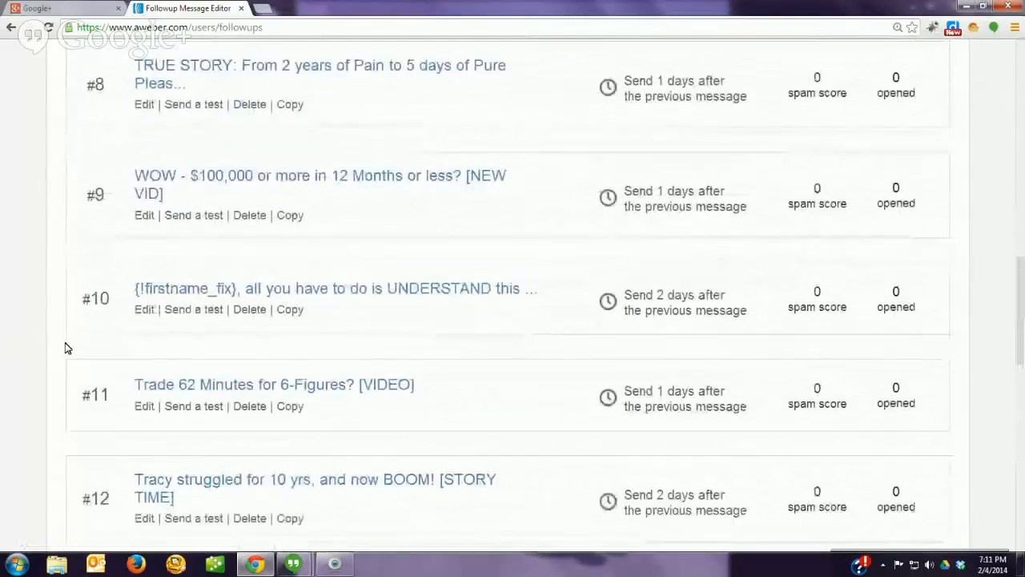
{"action": "scroll", "coordinate": [69, 350], "scroll_direction": "up", "scroll_amount": 9}
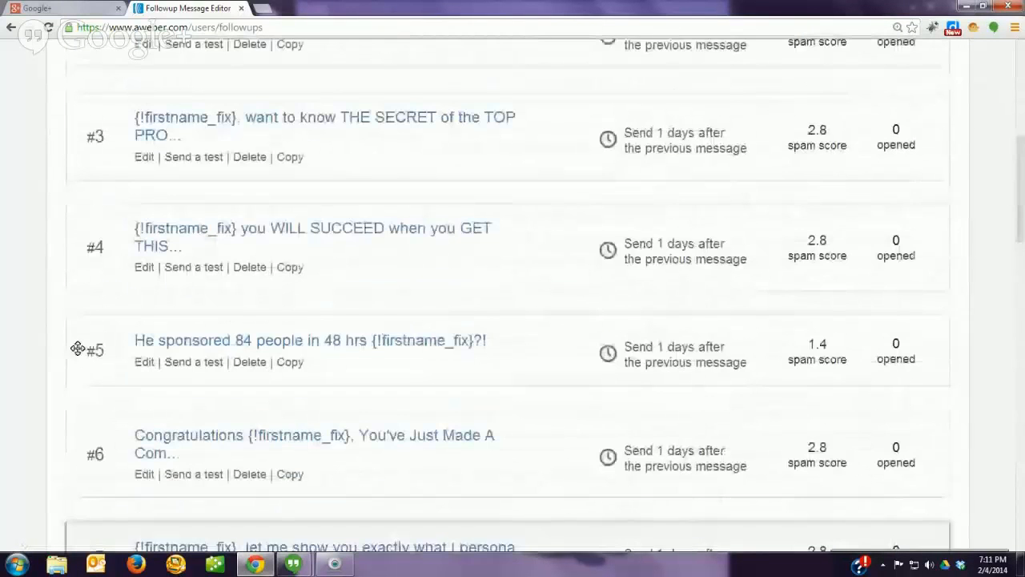
{"action": "scroll", "coordinate": [184, 276], "scroll_direction": "up", "scroll_amount": 5}
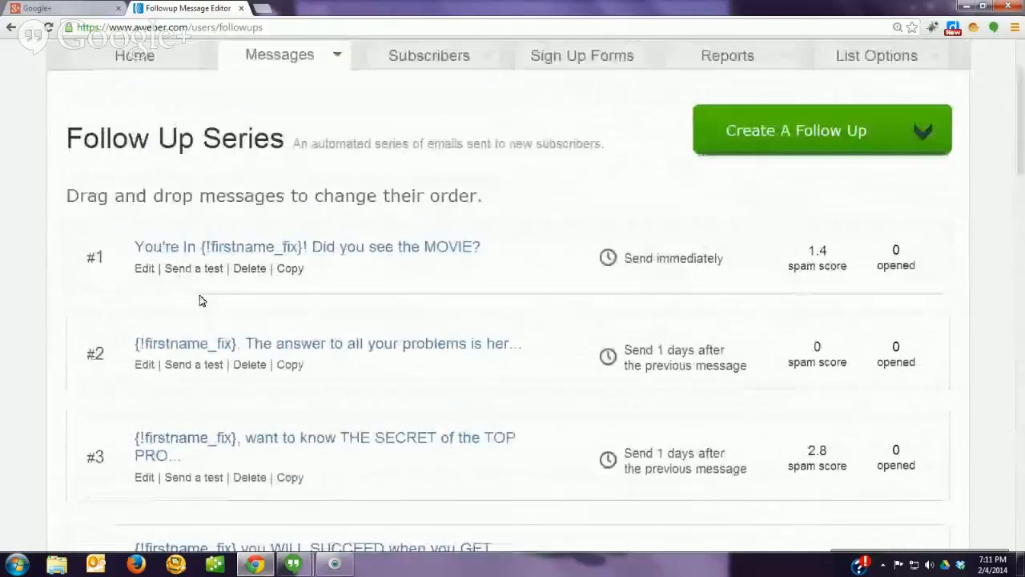
Step: Open follow-up message #1 for editing and scroll to the end of its plain-text body
{"action": "left_click", "coordinate": [144, 269]}
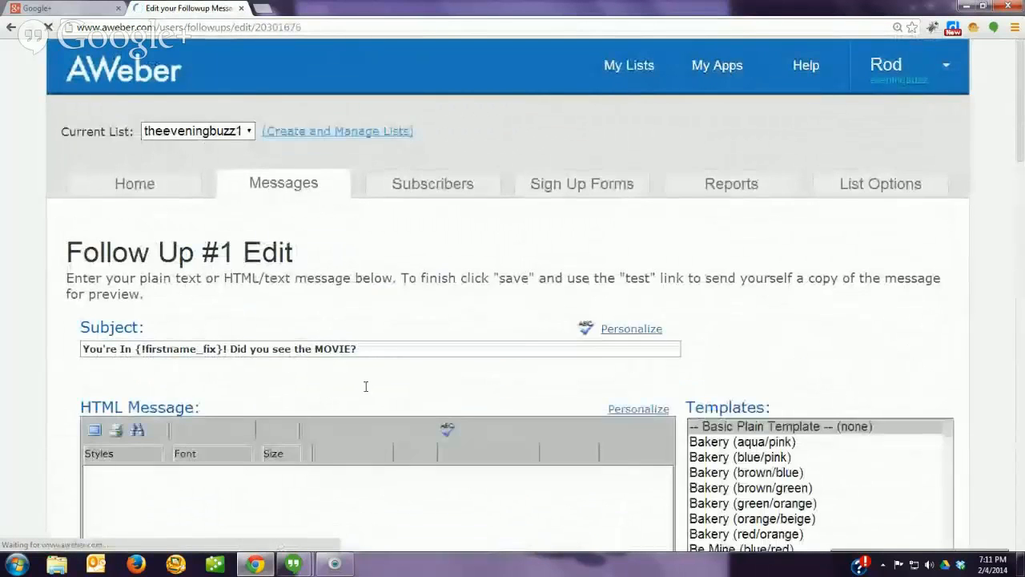
{"action": "scroll", "coordinate": [462, 389], "scroll_direction": "down", "scroll_amount": 3}
{"action": "scroll", "coordinate": [462, 388], "scroll_direction": "down", "scroll_amount": 7}
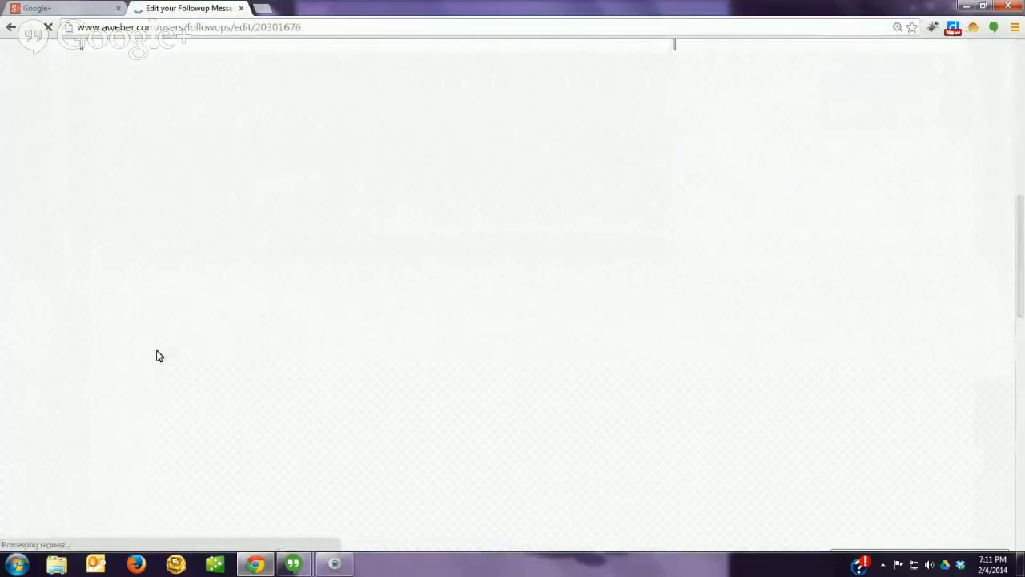
{"action": "scroll", "coordinate": [80, 353], "scroll_direction": "down", "scroll_amount": 3}
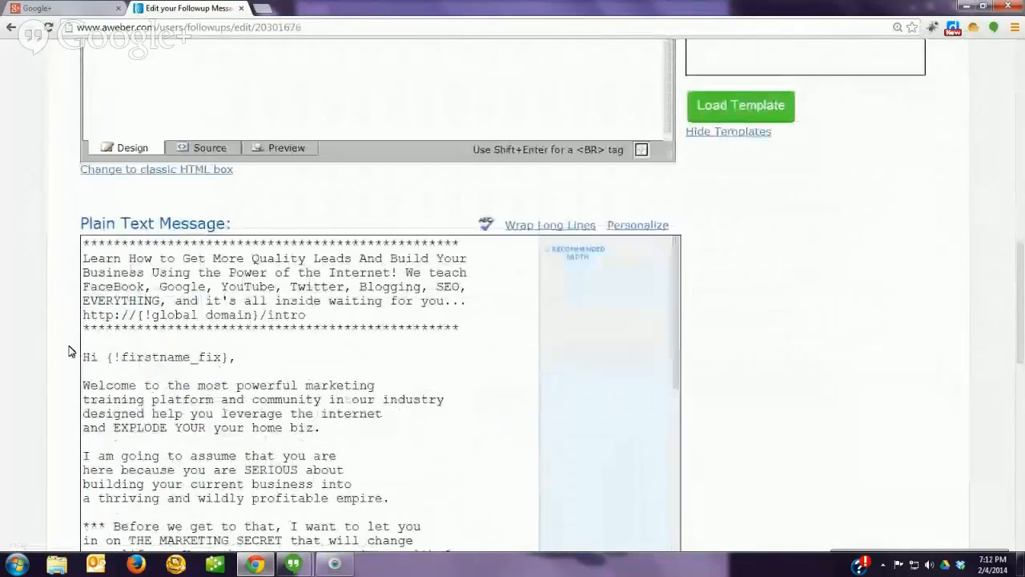
{"action": "scroll", "coordinate": [68, 351], "scroll_direction": "down", "scroll_amount": 2}
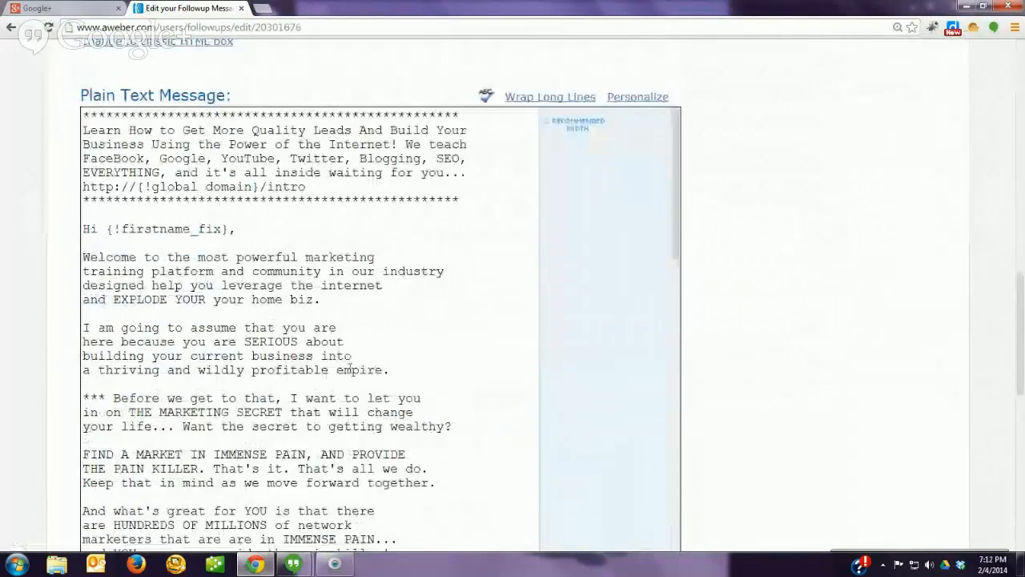
{"action": "scroll", "coordinate": [350, 369], "scroll_direction": "down", "scroll_amount": 3}
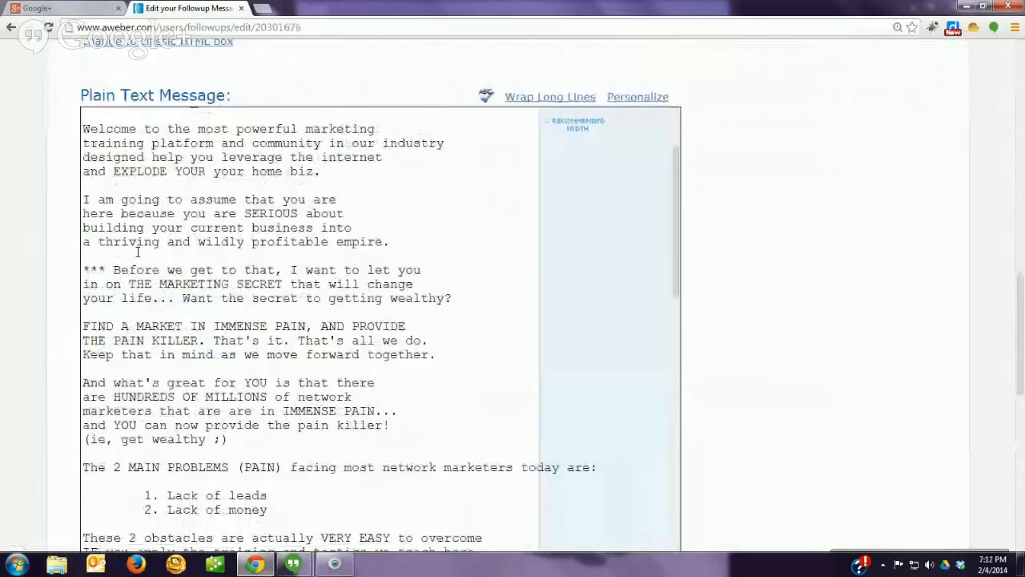
{"action": "scroll", "coordinate": [142, 251], "scroll_direction": "down", "scroll_amount": 6}
{"action": "scroll", "coordinate": [148, 251], "scroll_direction": "down", "scroll_amount": 8}
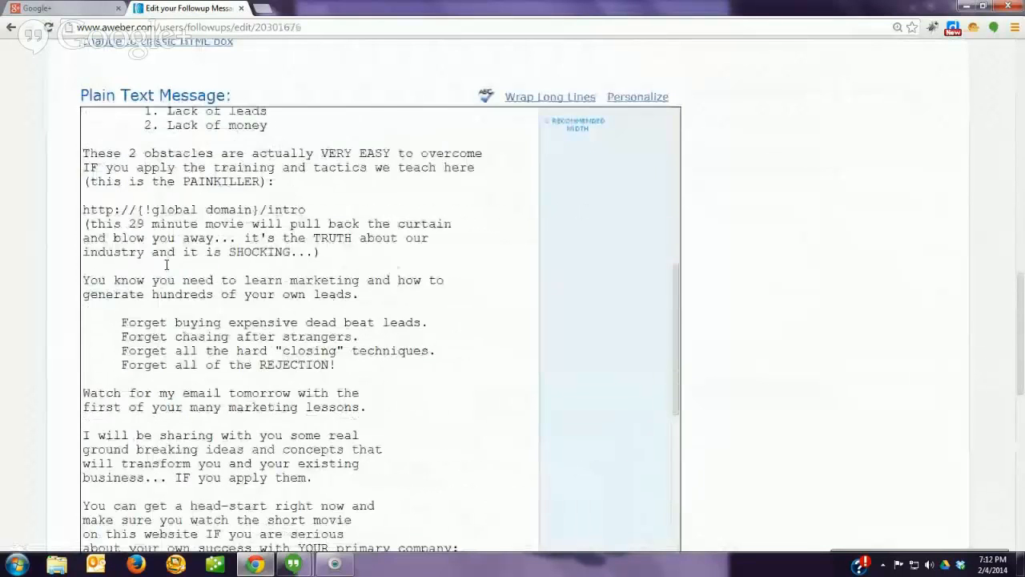
{"action": "scroll", "coordinate": [210, 299], "scroll_direction": "down", "scroll_amount": 5}
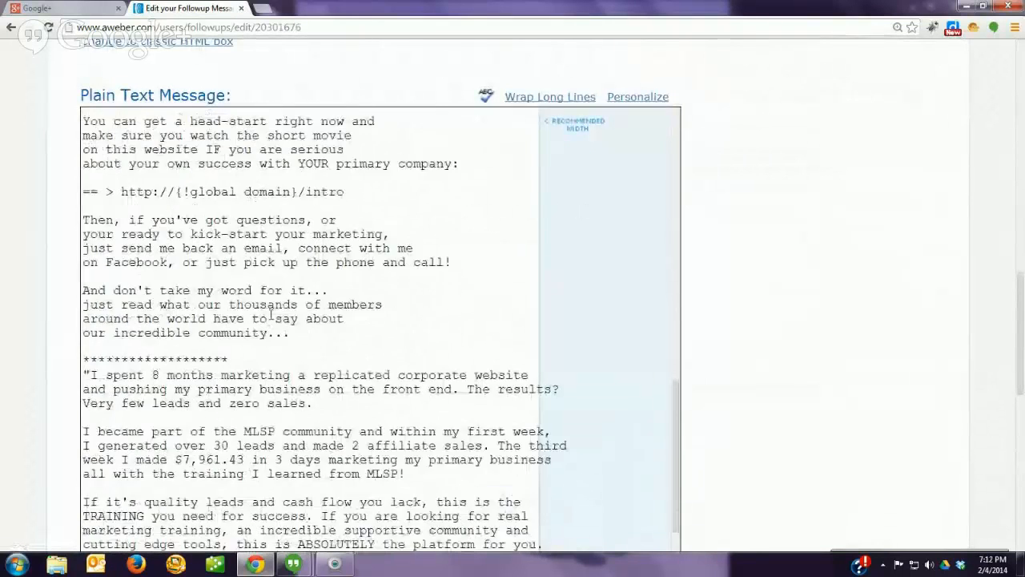
{"action": "scroll", "coordinate": [271, 314], "scroll_direction": "down", "scroll_amount": 5}
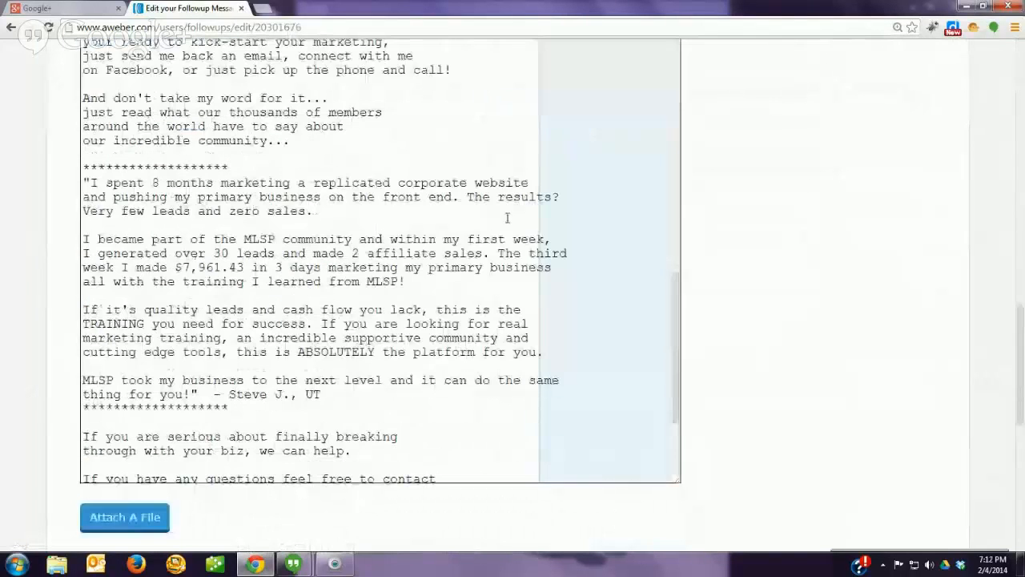
{"action": "scroll", "coordinate": [379, 235], "scroll_direction": "down", "scroll_amount": 7}
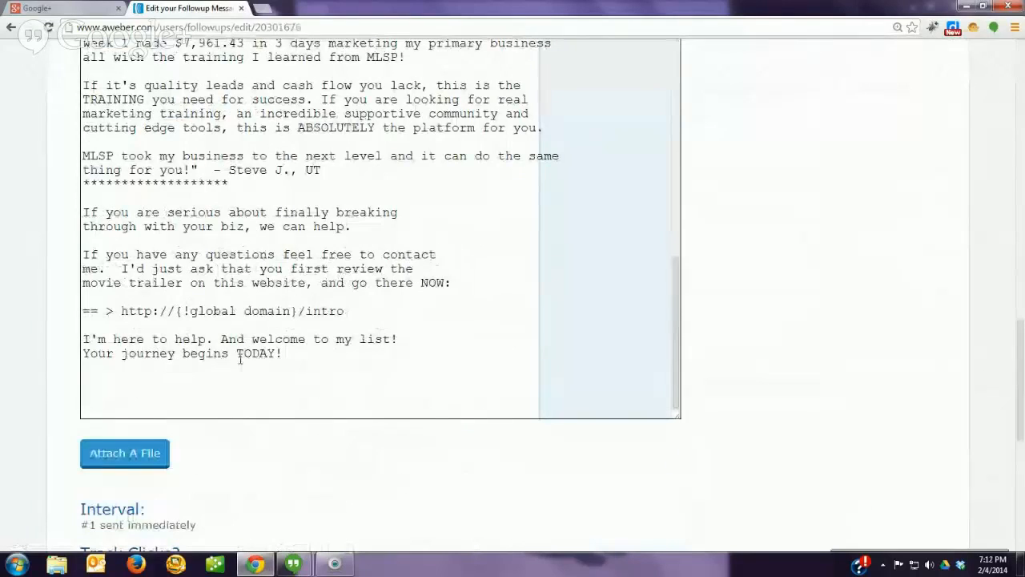
Step: Append 'Thanks,' followed by the sender's name and e-mail address to the plain-text body
{"action": "left_click", "coordinate": [409, 337]}
{"action": "key", "text": "Return"}
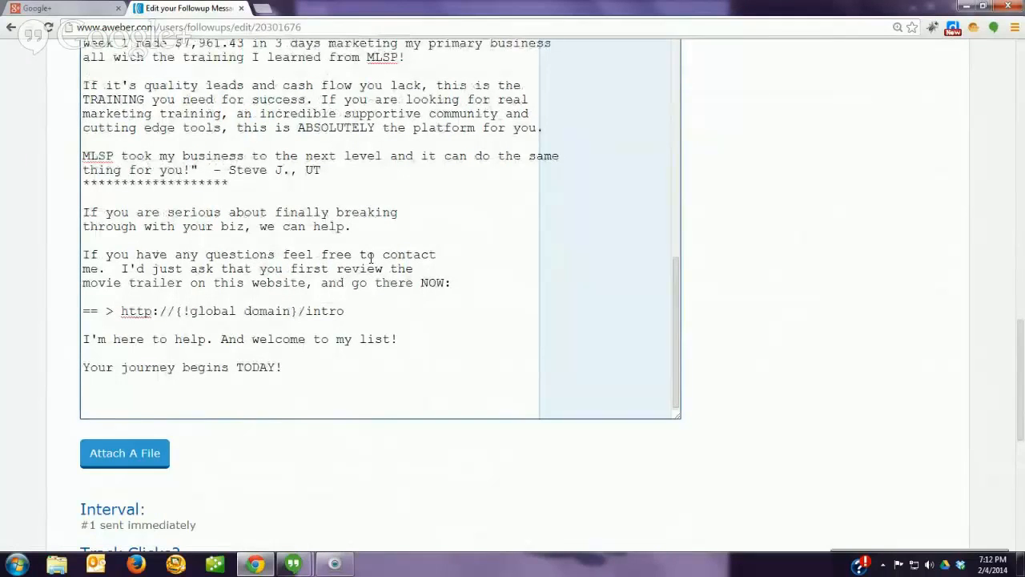
{"action": "type", "text": "Thanks,"}
{"action": "key", "text": "Return"}
{"action": "key", "text": "Return"}
{"action": "type", "text": "P"}
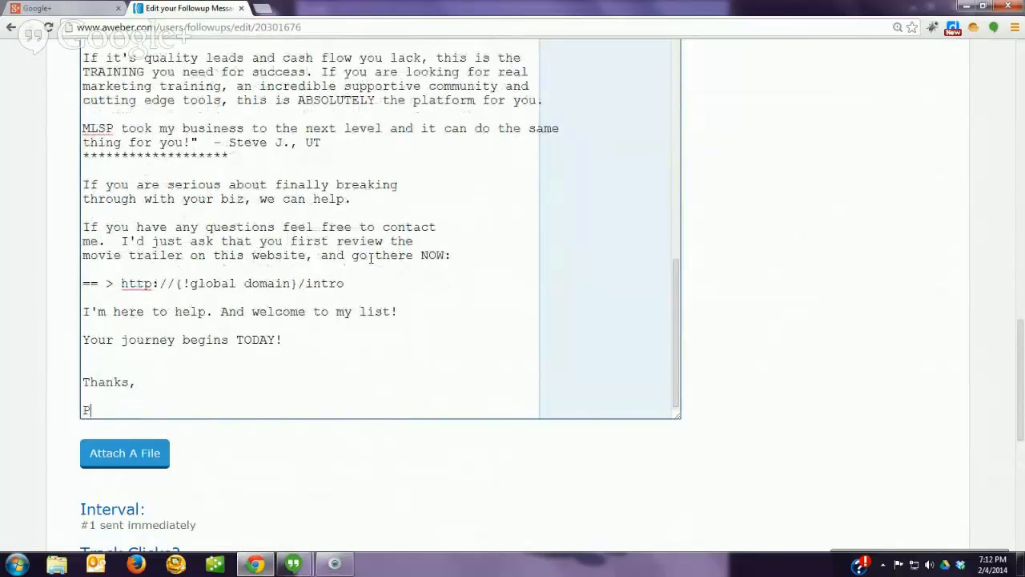
{"action": "type", "text": "aul"}
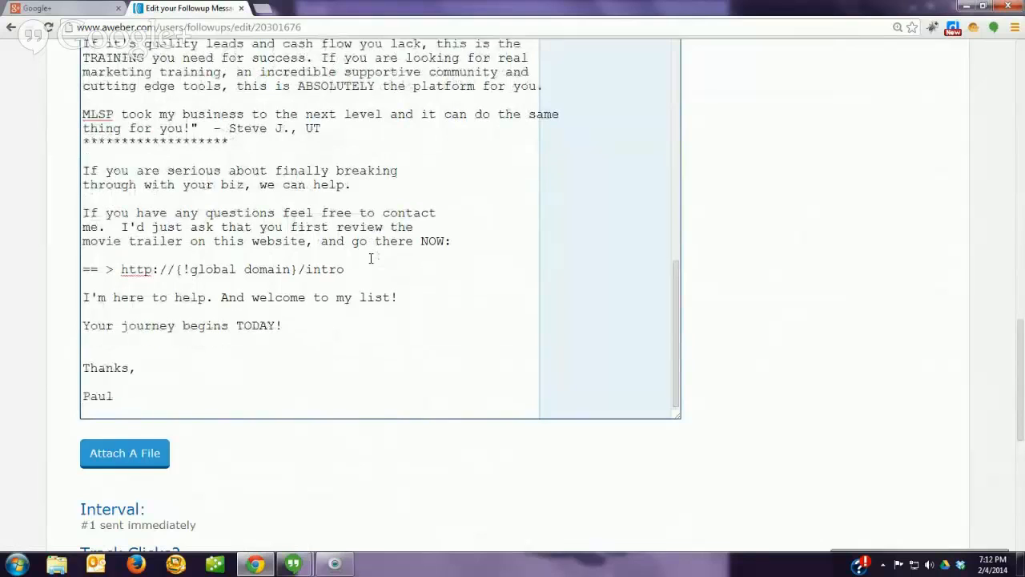
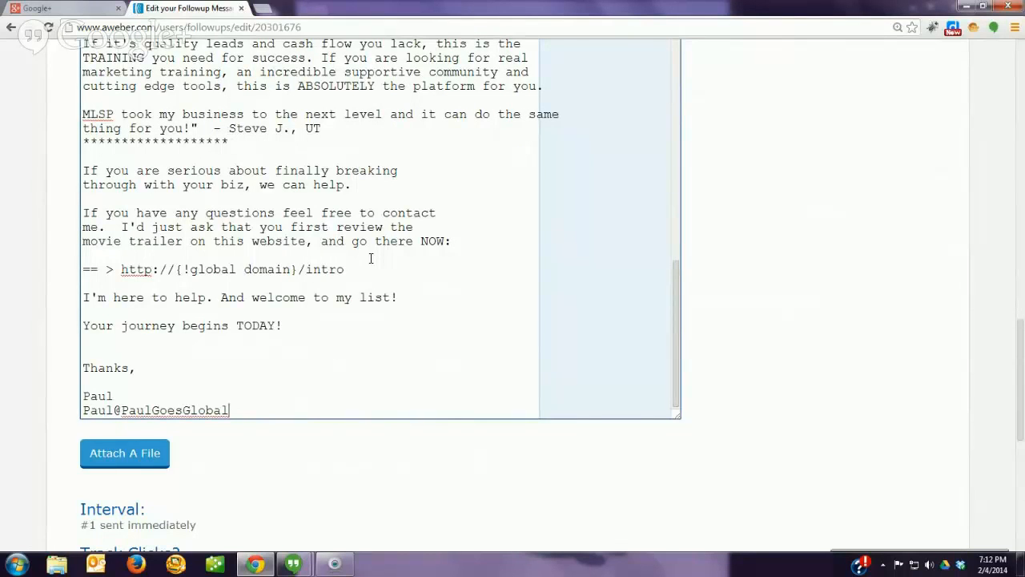
{"action": "scroll", "coordinate": [355, 503], "scroll_direction": "down", "scroll_amount": 2}
{"action": "scroll", "coordinate": [184, 370], "scroll_direction": "down", "scroll_amount": 1}
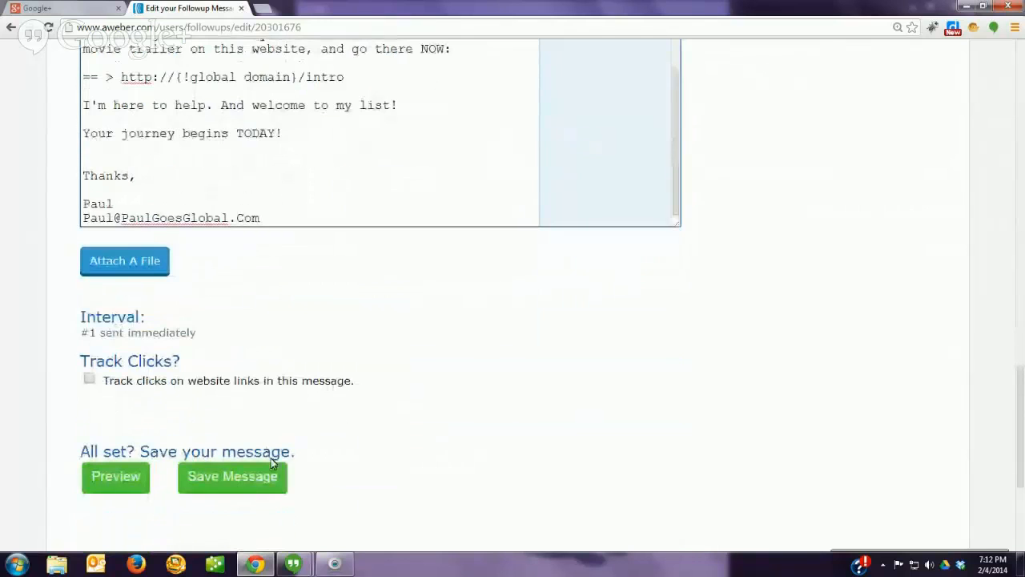
Step: Save the edited message, then reopen follow-up #1 from the top of the series list
{"action": "left_click", "coordinate": [243, 476]}
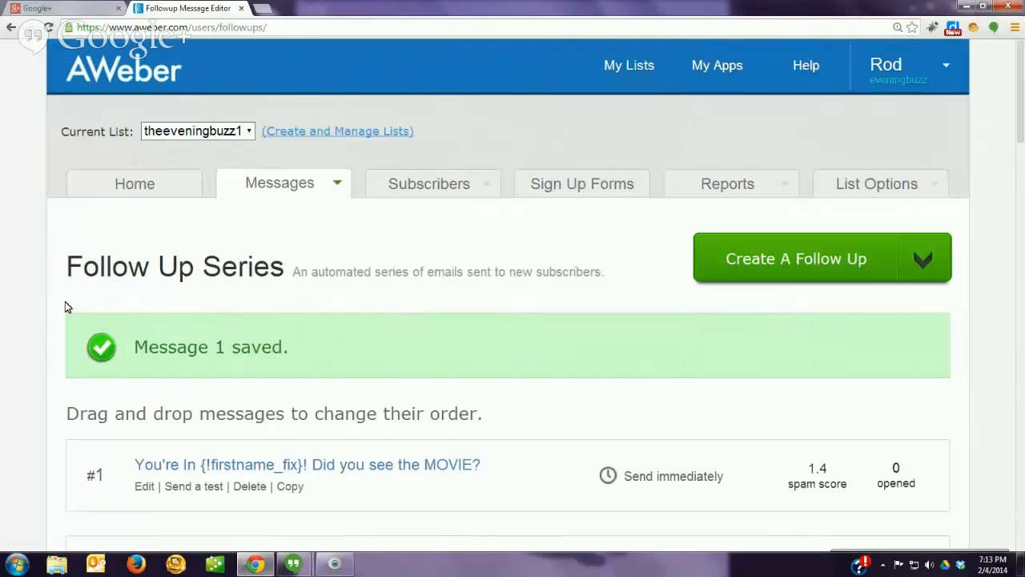
{"action": "scroll", "coordinate": [51, 310], "scroll_direction": "down", "scroll_amount": 2}
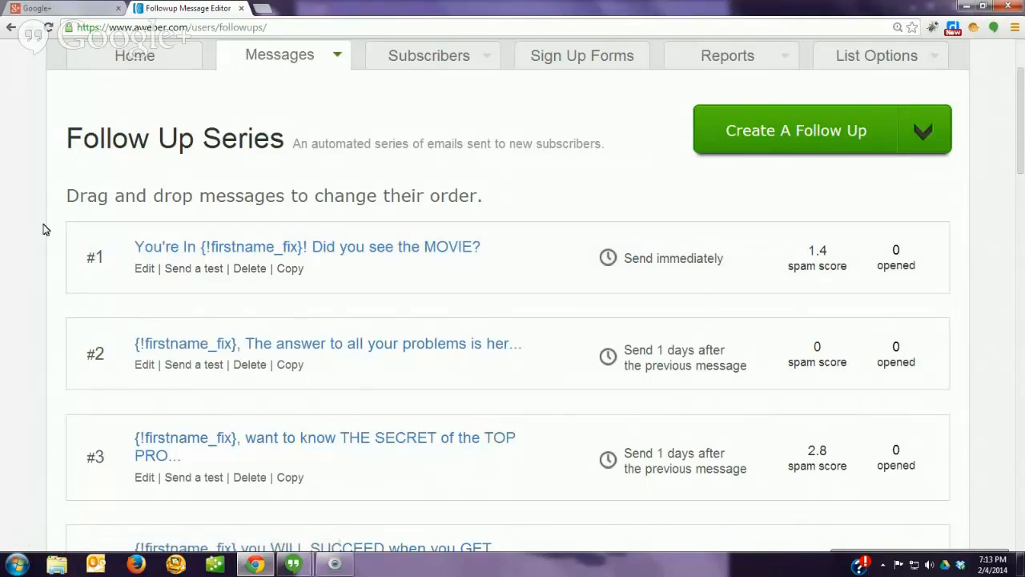
{"action": "scroll", "coordinate": [44, 230], "scroll_direction": "down", "scroll_amount": 8}
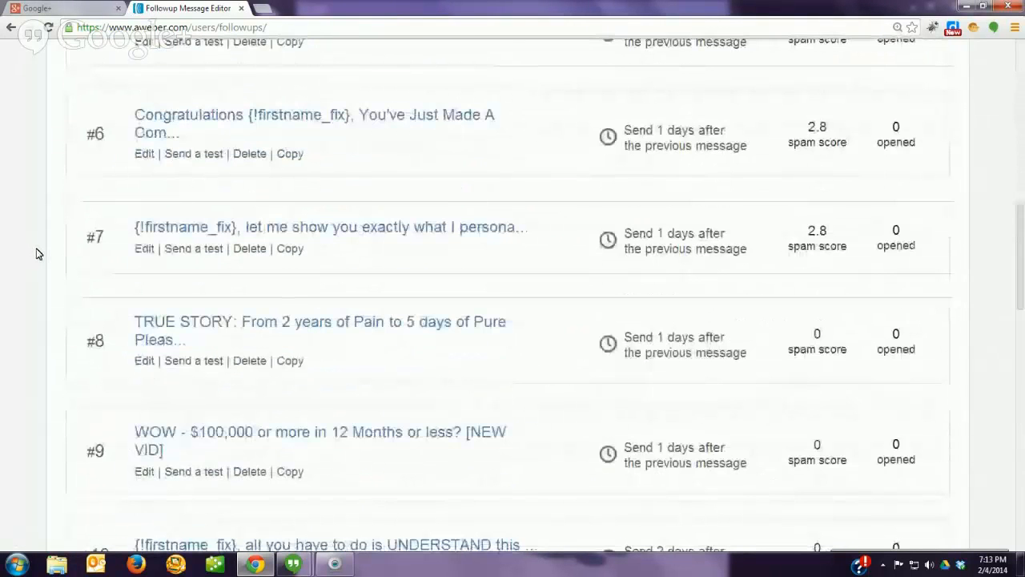
{"action": "scroll", "coordinate": [36, 254], "scroll_direction": "down", "scroll_amount": 12}
{"action": "scroll", "coordinate": [36, 254], "scroll_direction": "up", "scroll_amount": 6}
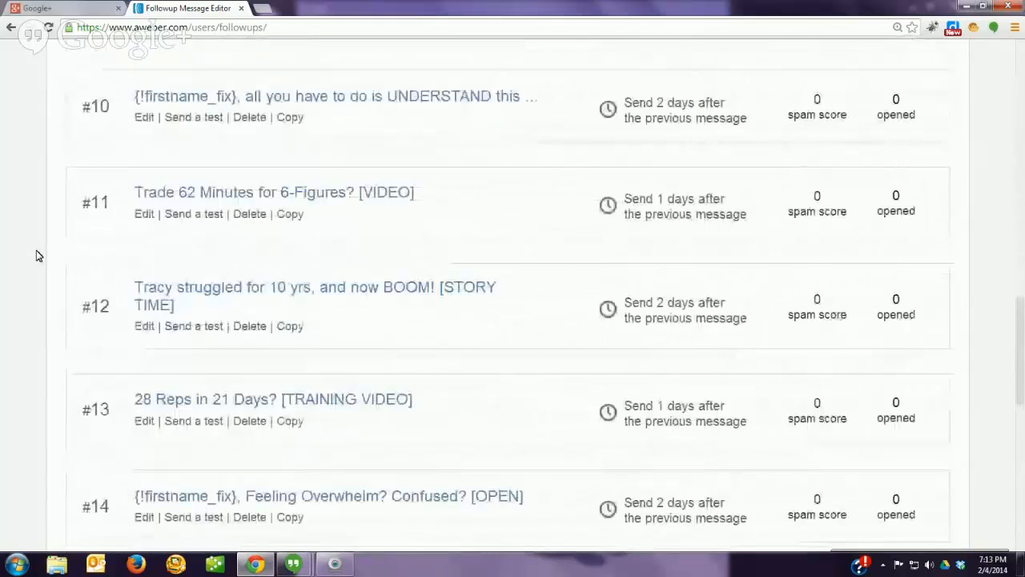
{"action": "scroll", "coordinate": [36, 254], "scroll_direction": "up", "scroll_amount": 5}
{"action": "scroll", "coordinate": [36, 255], "scroll_direction": "up", "scroll_amount": 4}
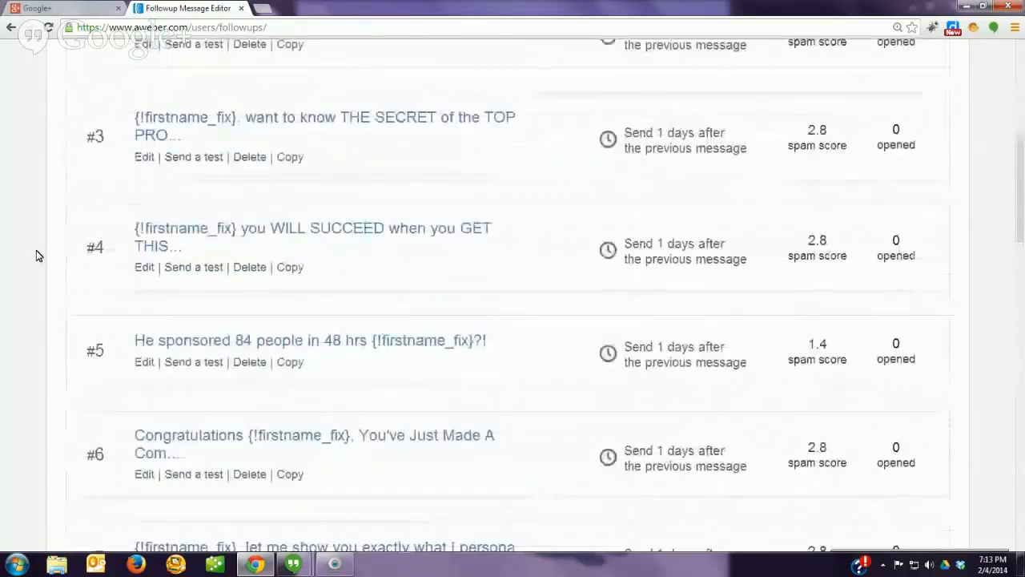
{"action": "scroll", "coordinate": [36, 255], "scroll_direction": "up", "scroll_amount": 3}
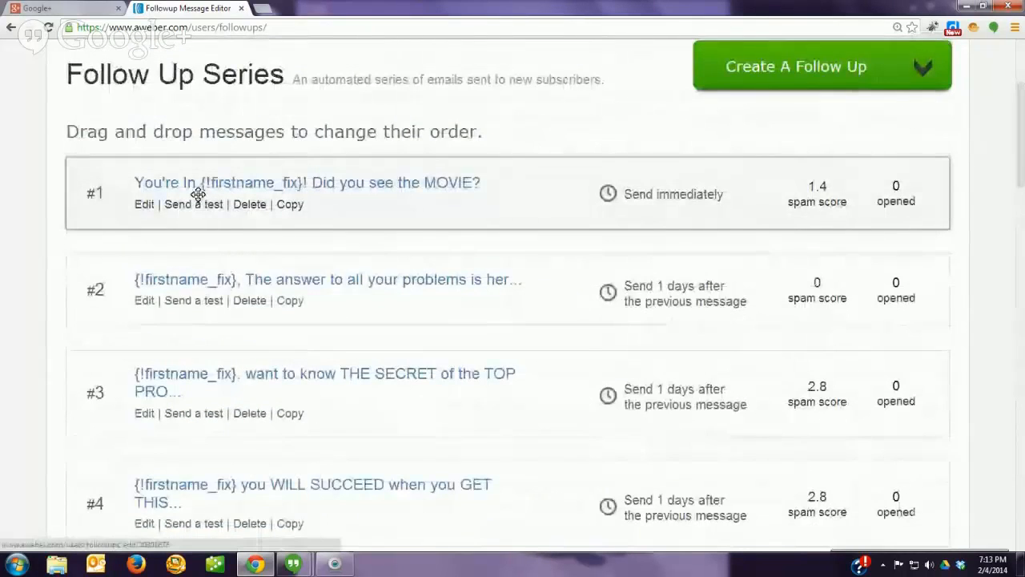
{"action": "left_click", "coordinate": [143, 205]}
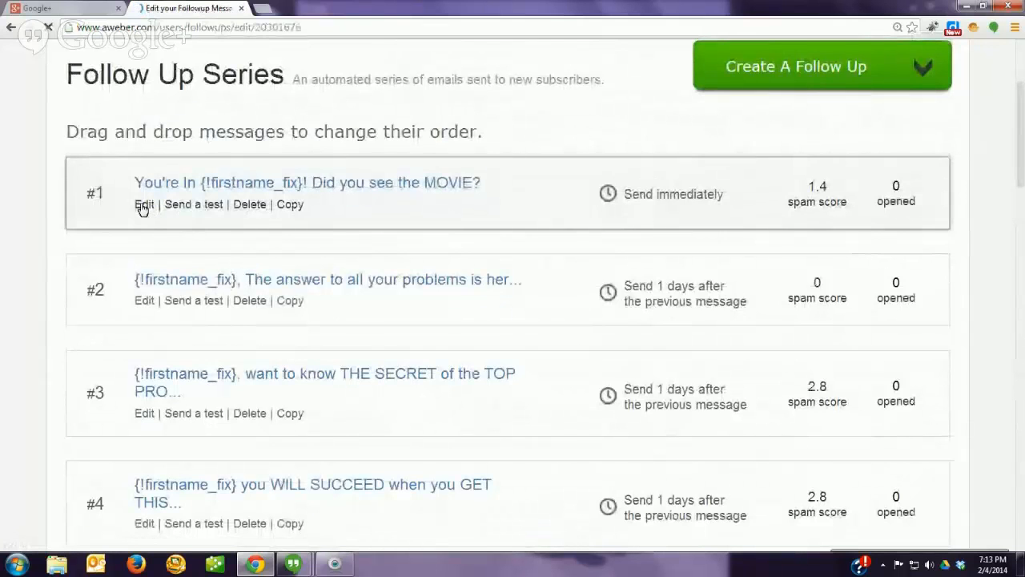
Step: Insert blank lines above the intro http link and the asterisk divider in the plain-text message
{"action": "scroll", "coordinate": [68, 296], "scroll_direction": "down", "scroll_amount": 1}
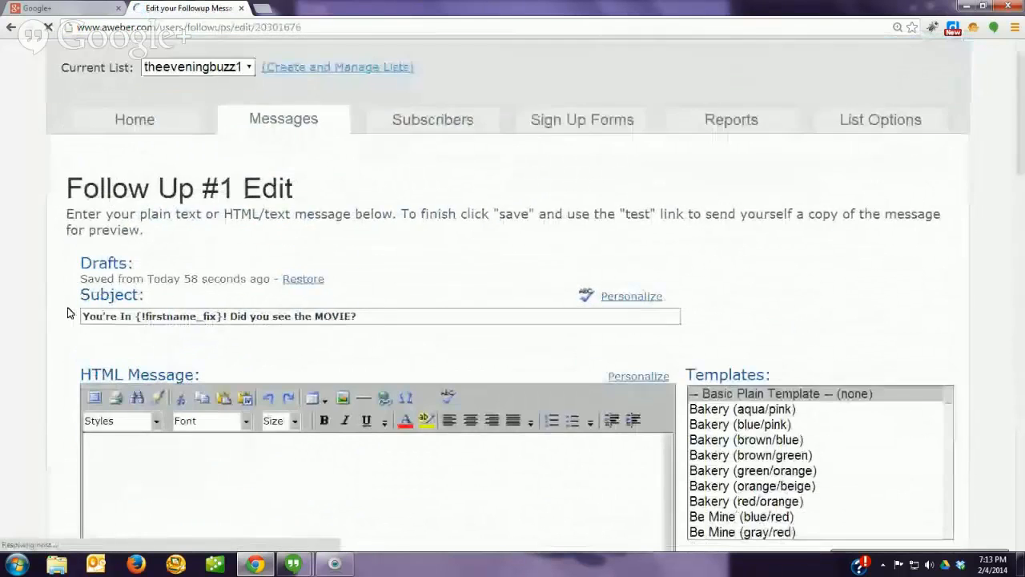
{"action": "scroll", "coordinate": [69, 313], "scroll_direction": "down", "scroll_amount": 10}
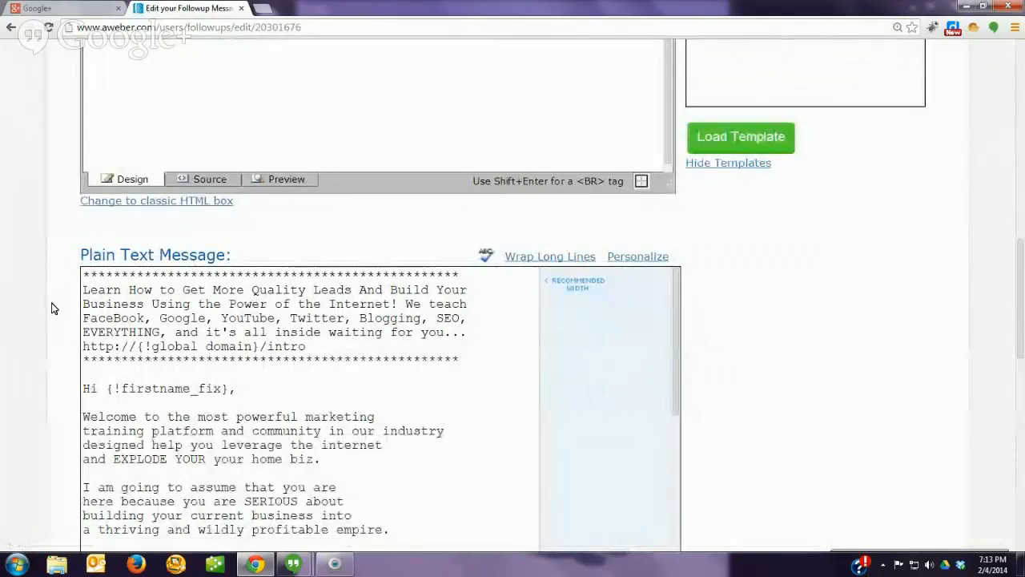
{"action": "scroll", "coordinate": [51, 308], "scroll_direction": "down", "scroll_amount": 3}
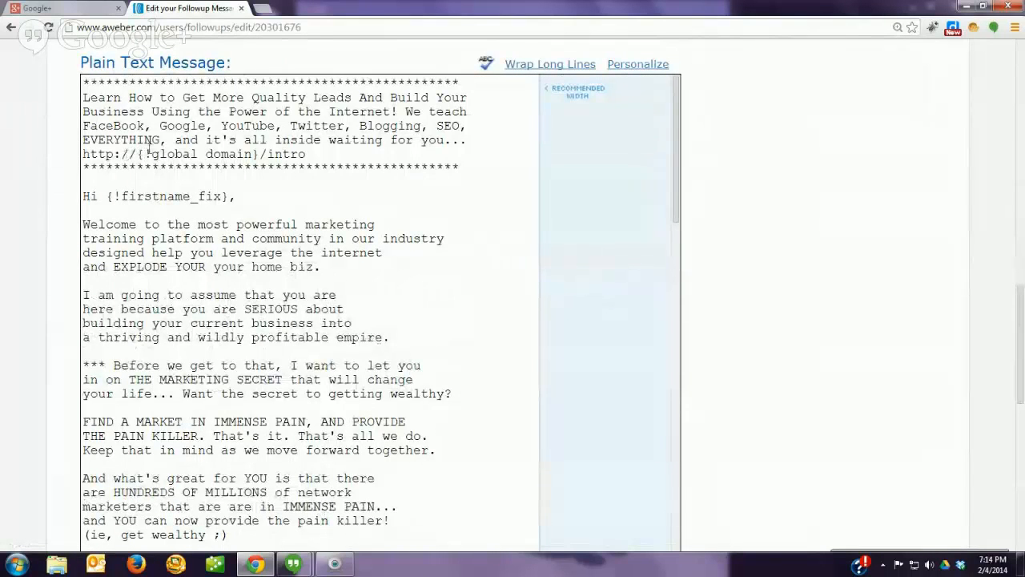
{"action": "left_click", "coordinate": [84, 154]}
{"action": "key", "text": "Return"}
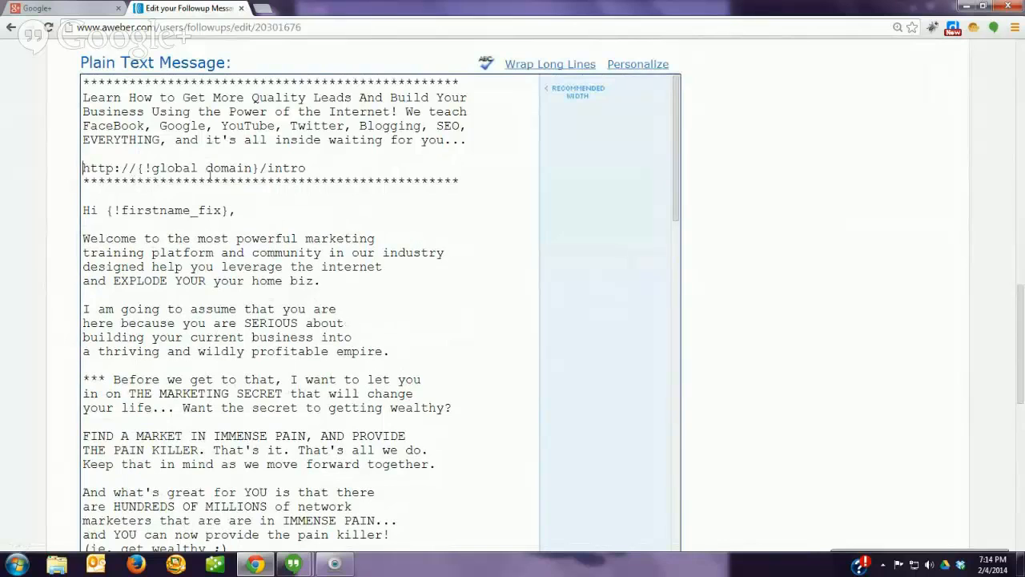
{"action": "left_click", "coordinate": [83, 181]}
{"action": "key", "text": "Return"}
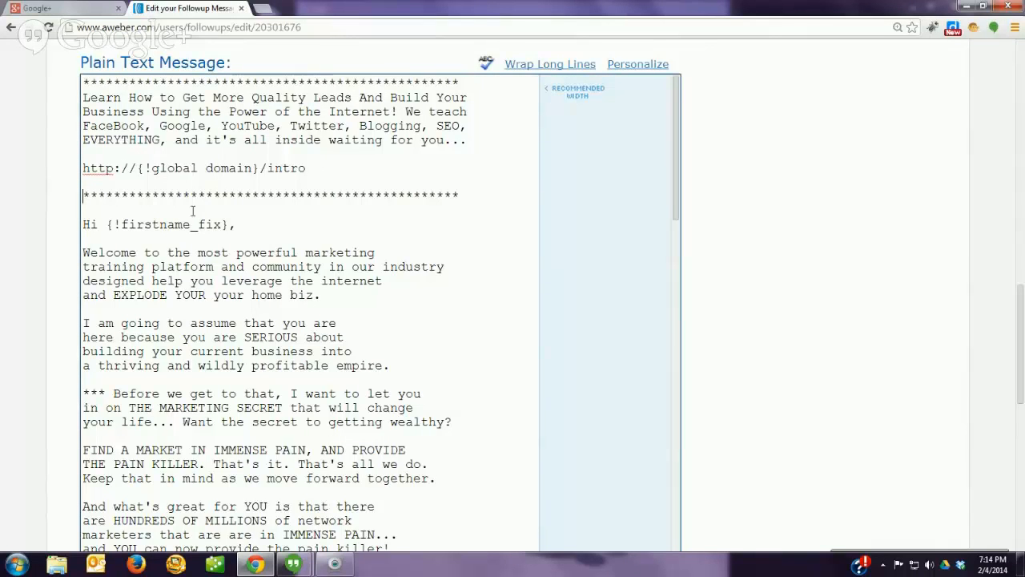
{"action": "scroll", "coordinate": [225, 227], "scroll_direction": "up", "scroll_amount": 3}
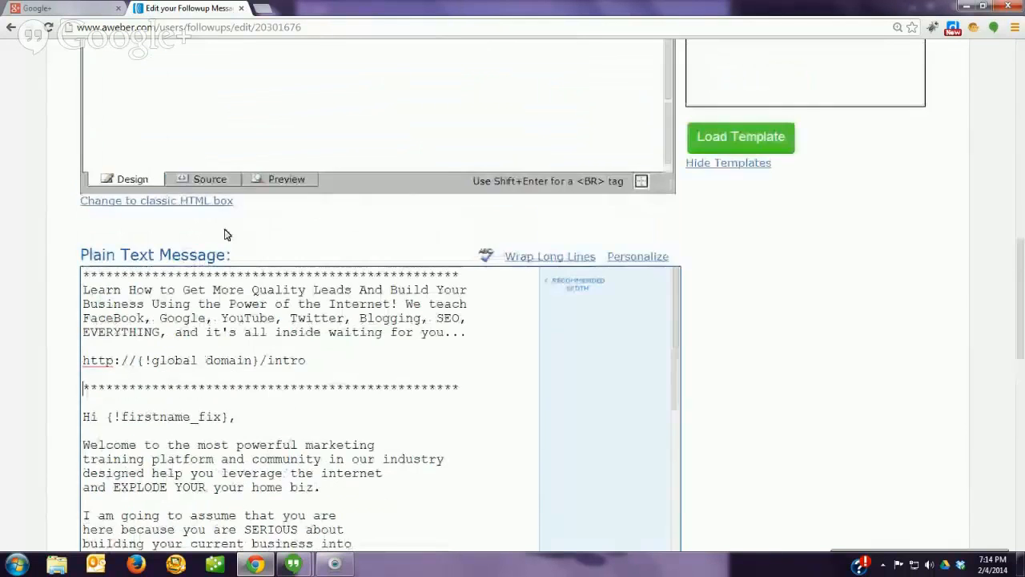
{"action": "scroll", "coordinate": [224, 231], "scroll_direction": "up", "scroll_amount": 1}
{"action": "scroll", "coordinate": [225, 233], "scroll_direction": "up", "scroll_amount": 10}
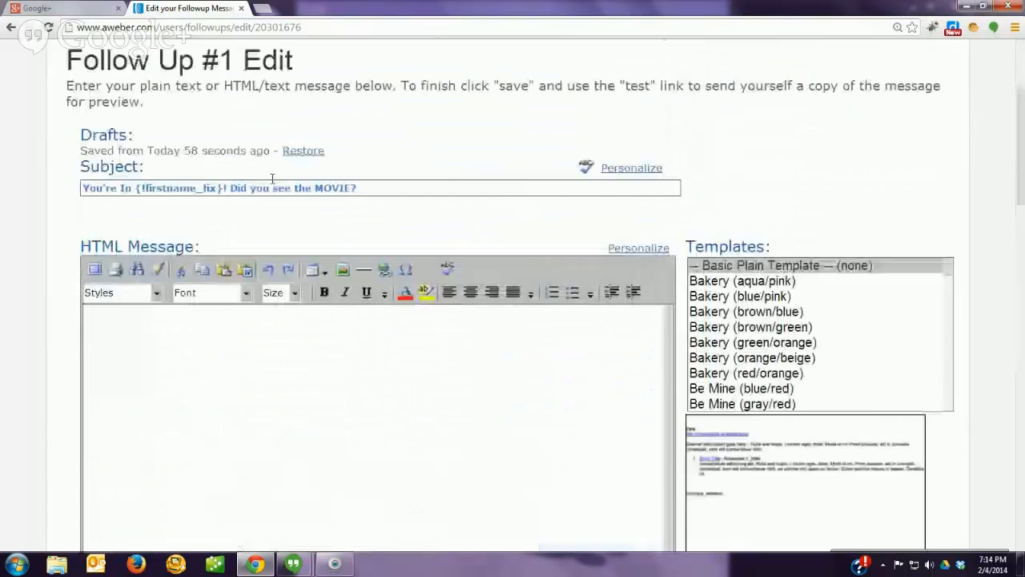
Step: Open the list's settings and switch to the Personalize Your List section
{"action": "mouse_move", "coordinate": [404, 189]}
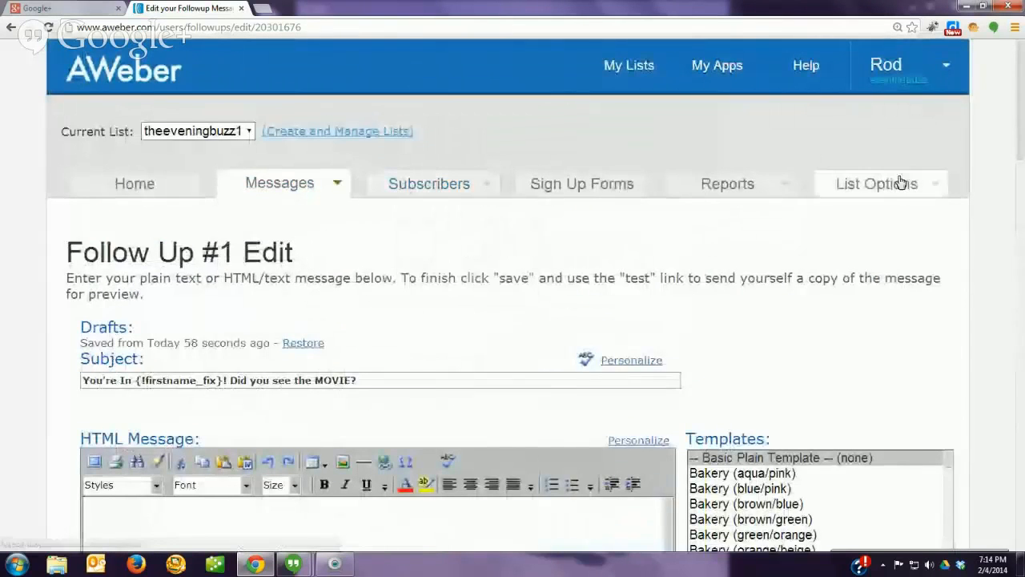
{"action": "mouse_move", "coordinate": [824, 195]}
{"action": "left_click", "coordinate": [873, 229]}
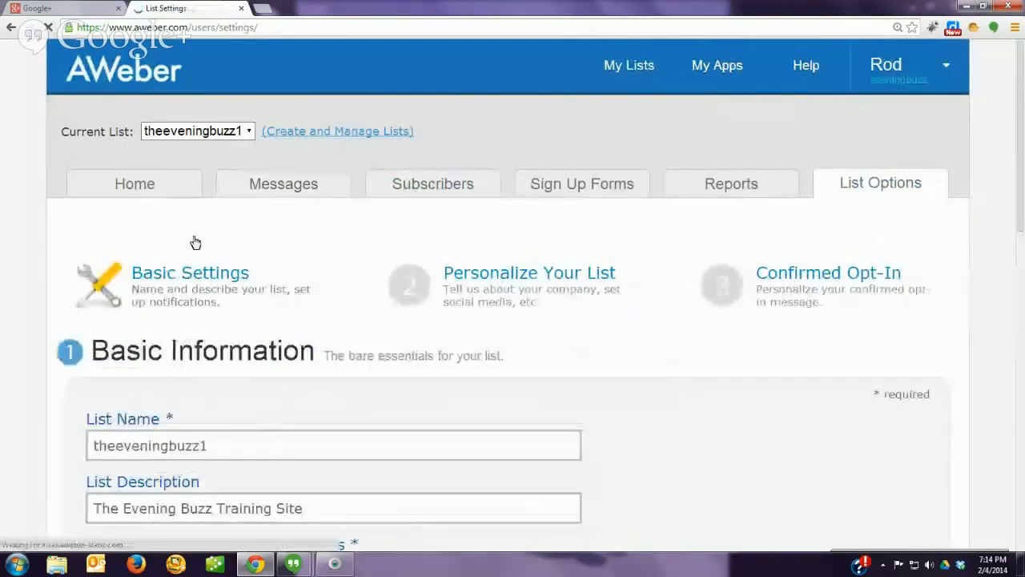
{"action": "scroll", "coordinate": [69, 288], "scroll_direction": "down", "scroll_amount": 5}
{"action": "scroll", "coordinate": [70, 291], "scroll_direction": "down", "scroll_amount": 2}
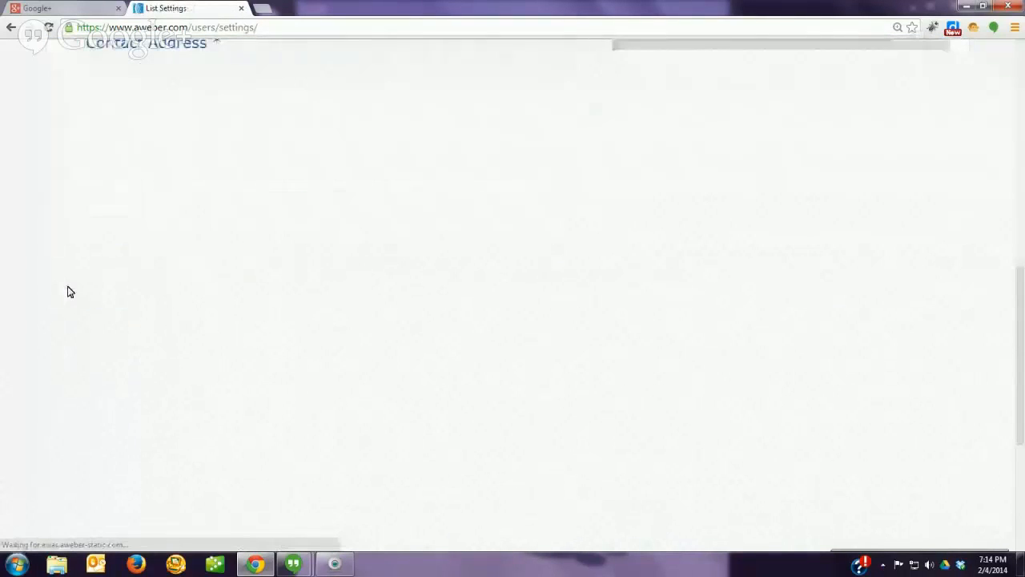
{"action": "scroll", "coordinate": [69, 291], "scroll_direction": "down", "scroll_amount": 2}
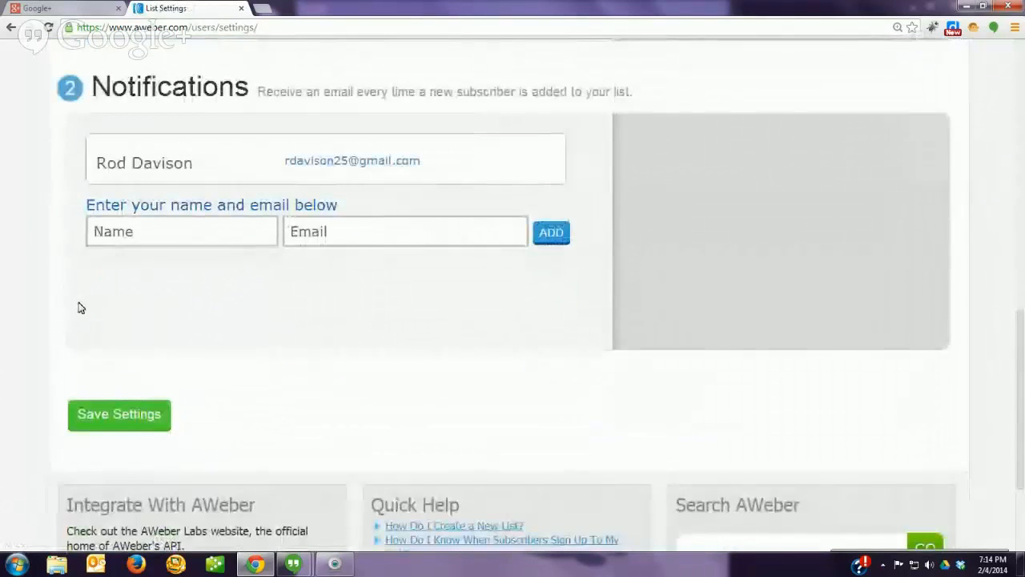
{"action": "scroll", "coordinate": [112, 379], "scroll_direction": "up", "scroll_amount": 4}
{"action": "scroll", "coordinate": [132, 343], "scroll_direction": "up", "scroll_amount": 5}
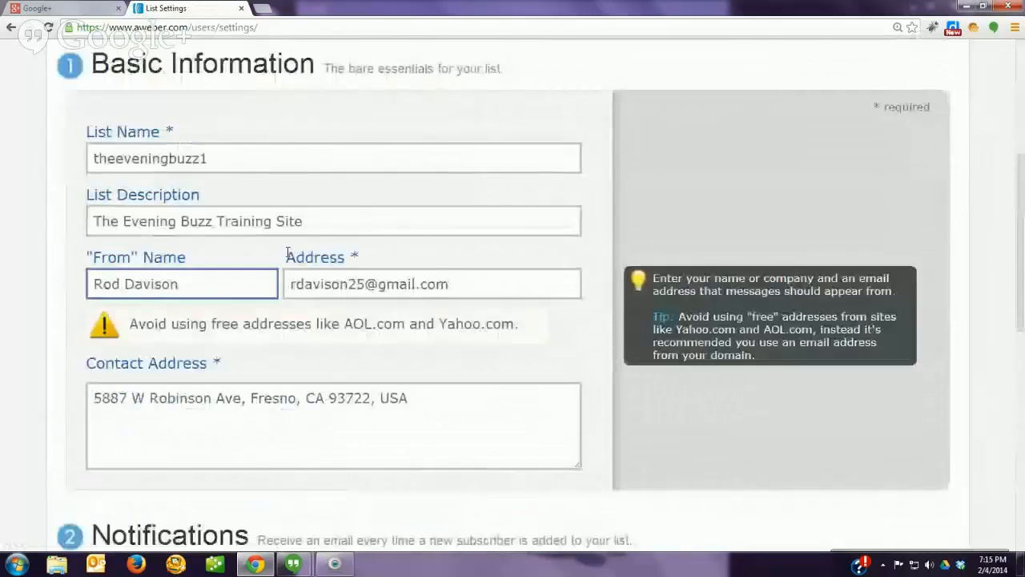
{"action": "left_click", "coordinate": [474, 213]}
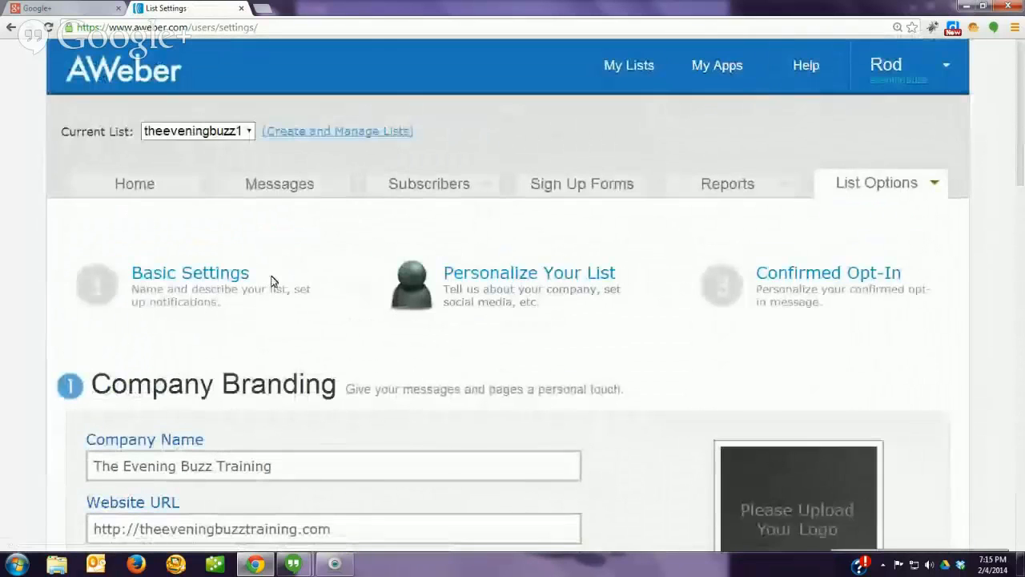
Step: Replace the MLSP username snippet placeholder with the user's MLSP username
{"action": "scroll", "coordinate": [40, 345], "scroll_direction": "down", "scroll_amount": 2}
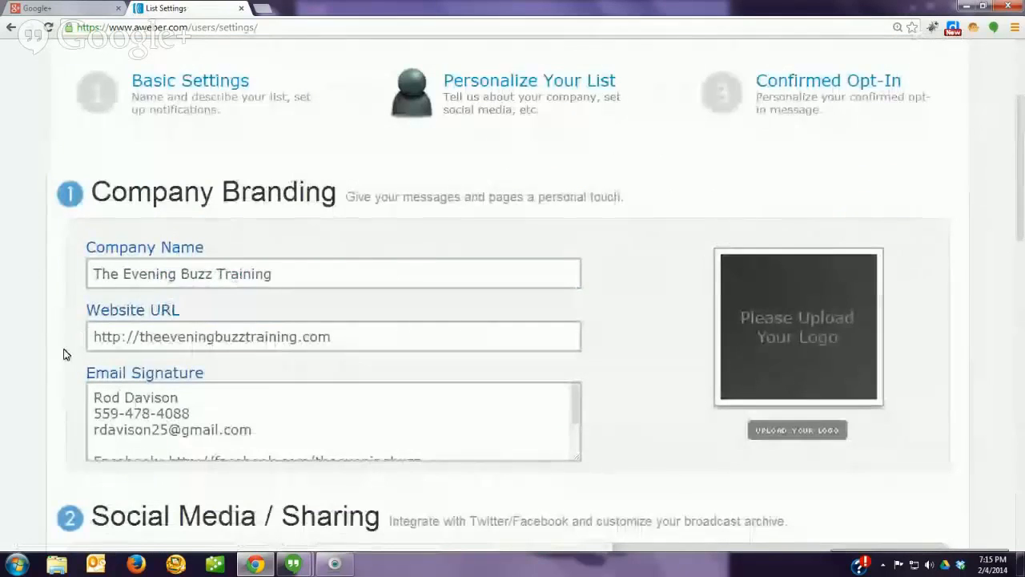
{"action": "scroll", "coordinate": [64, 356], "scroll_direction": "down", "scroll_amount": 4}
{"action": "scroll", "coordinate": [64, 362], "scroll_direction": "down", "scroll_amount": 3}
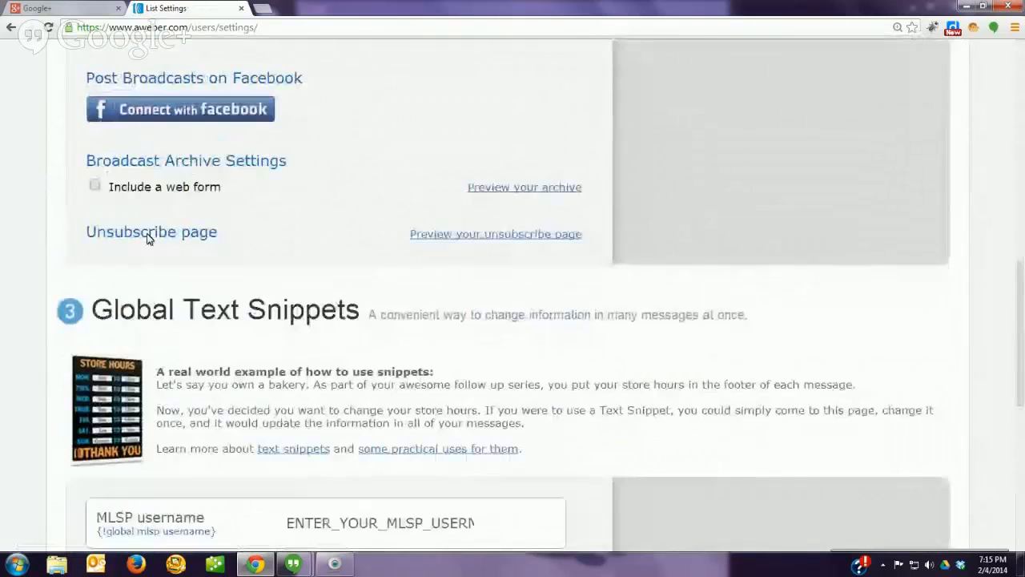
{"action": "scroll", "coordinate": [328, 194], "scroll_direction": "up", "scroll_amount": 2}
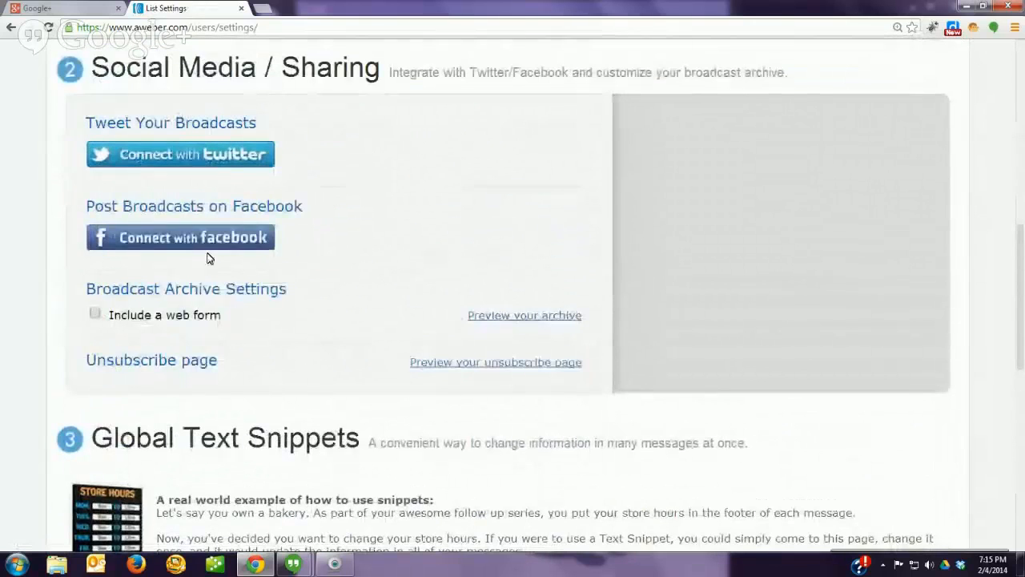
{"action": "scroll", "coordinate": [64, 334], "scroll_direction": "down", "scroll_amount": 1}
{"action": "scroll", "coordinate": [62, 338], "scroll_direction": "down", "scroll_amount": 2}
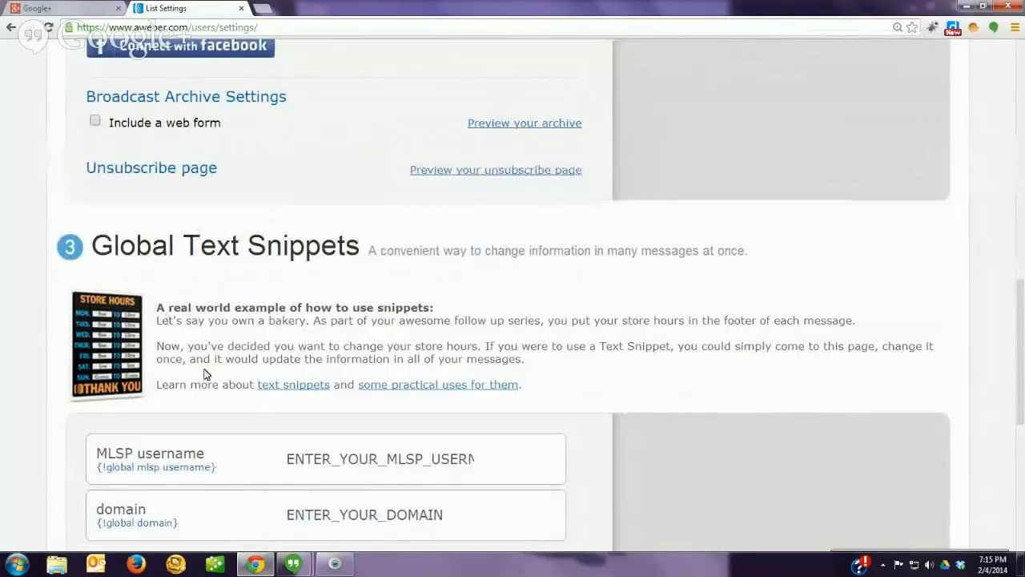
{"action": "scroll", "coordinate": [202, 374], "scroll_direction": "down", "scroll_amount": 2}
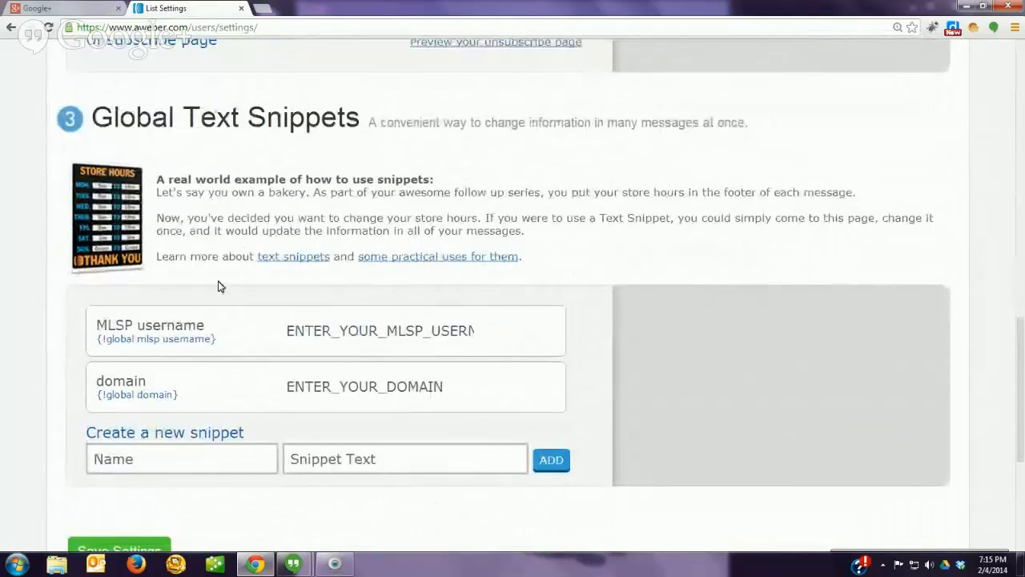
{"action": "scroll", "coordinate": [248, 353], "scroll_direction": "down", "scroll_amount": 2}
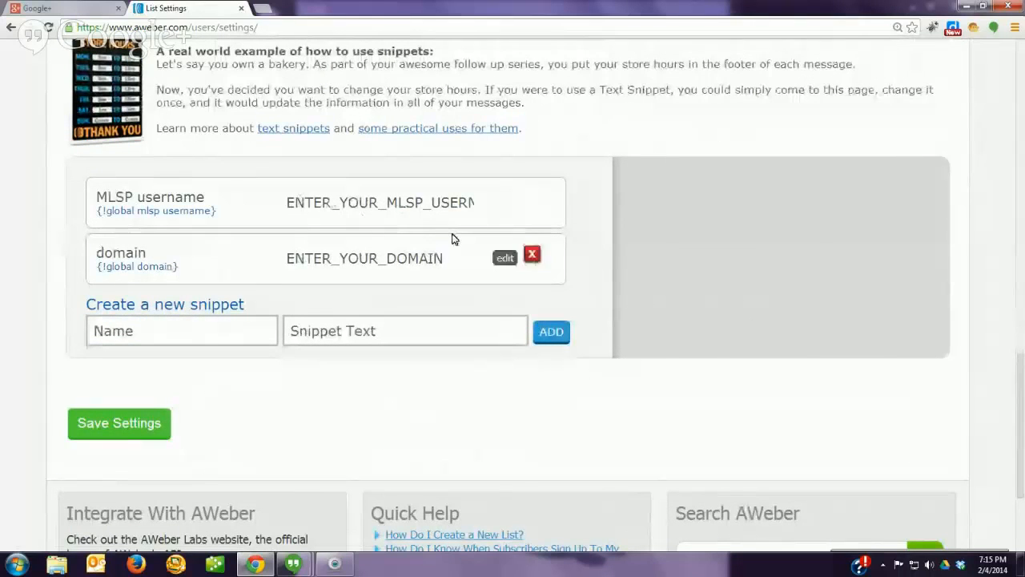
{"action": "left_click", "coordinate": [505, 202]}
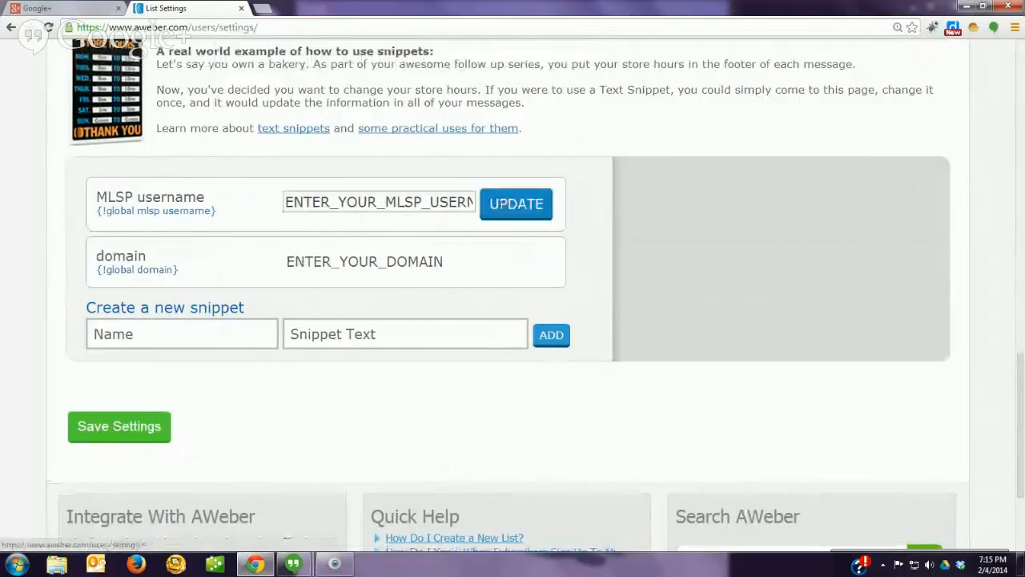
{"action": "double_click", "coordinate": [421, 203]}
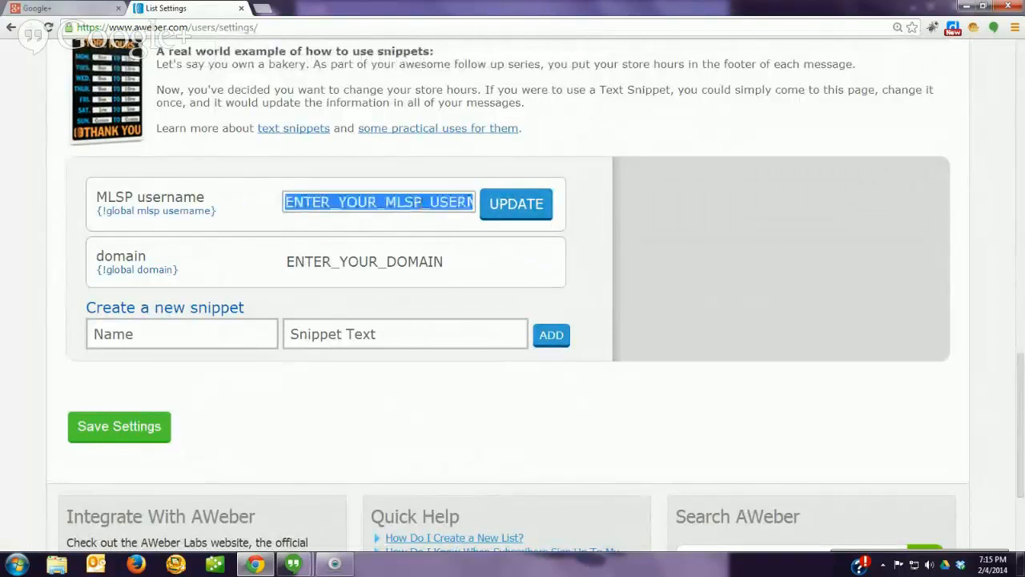
{"action": "type", "text": "p"}
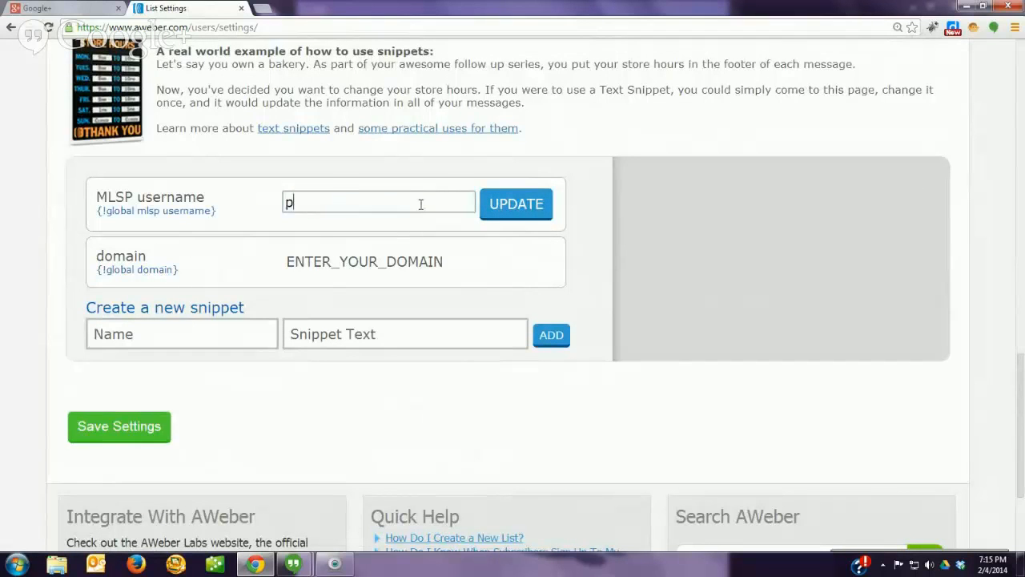
{"action": "type", "text": "aulgoesglobal"}
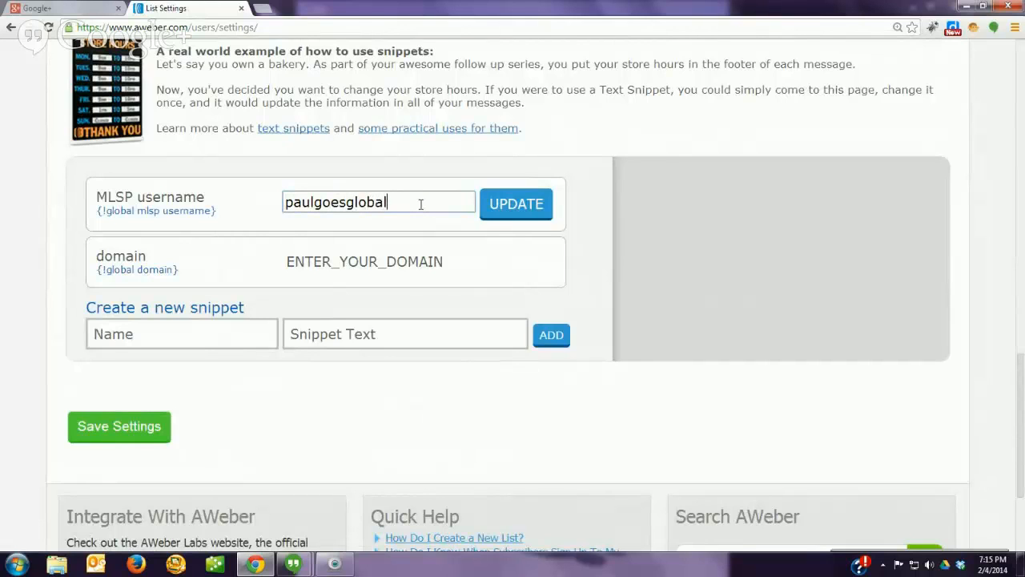
{"action": "left_click", "coordinate": [515, 204]}
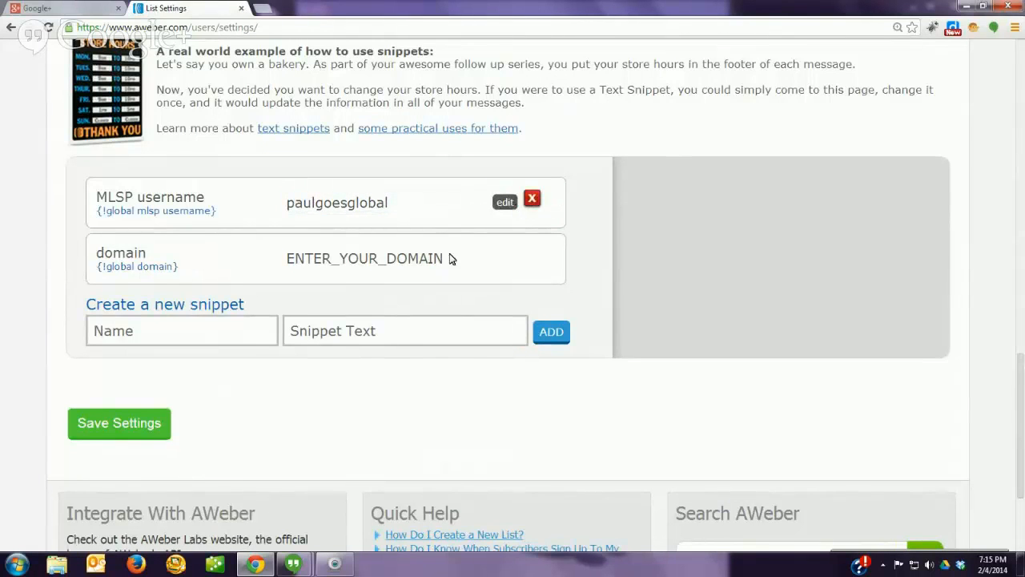
Step: Replace the ENTER_YOUR_DOMAIN placeholder with the domain name and save the list settings
{"action": "mouse_move", "coordinate": [446, 272]}
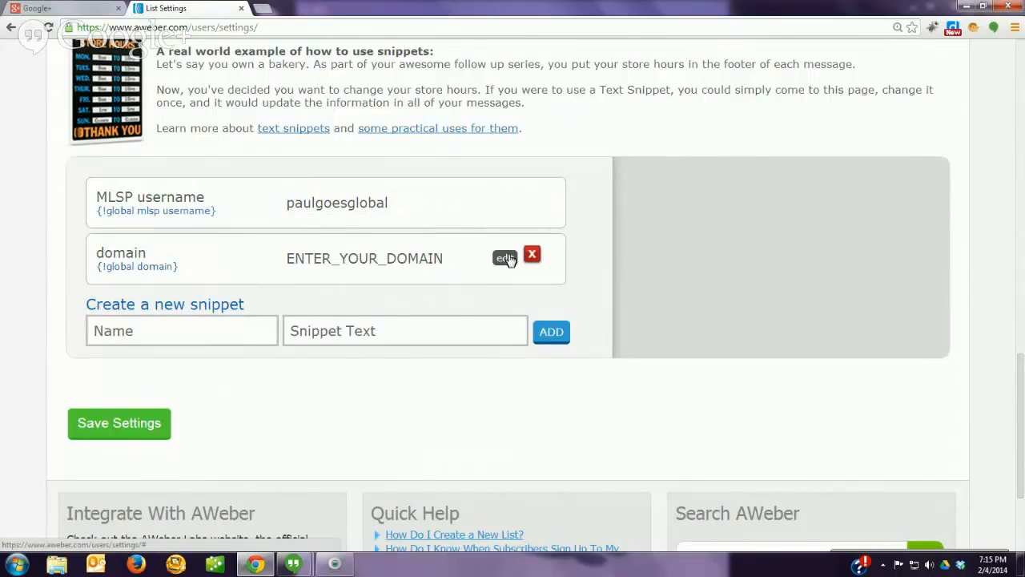
{"action": "left_click", "coordinate": [505, 258]}
{"action": "left_click", "coordinate": [396, 261]}
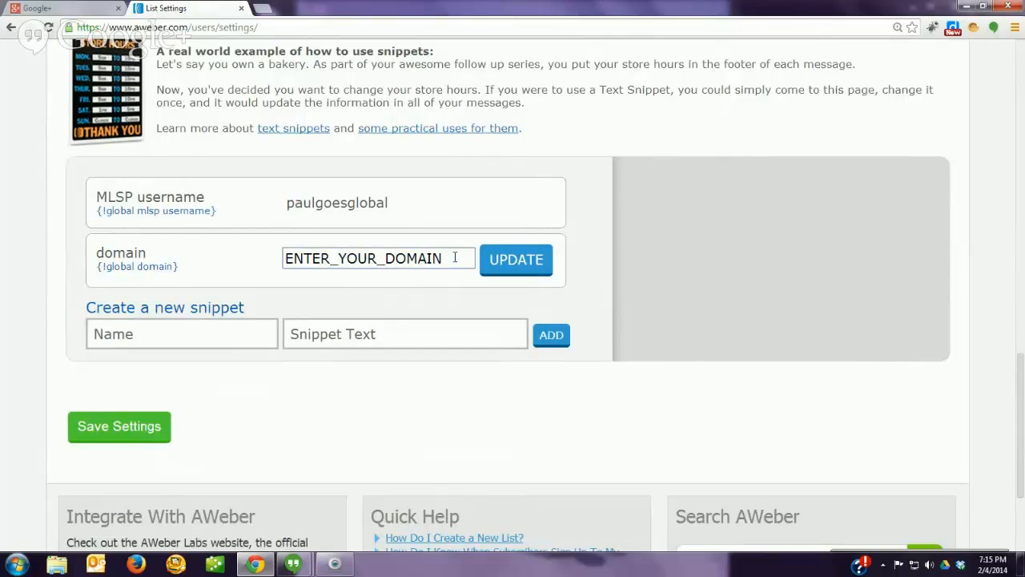
{"action": "left_click_drag", "start_coordinate": [454, 257], "coordinate": [248, 280]}
{"action": "left_click", "coordinate": [248, 280]}
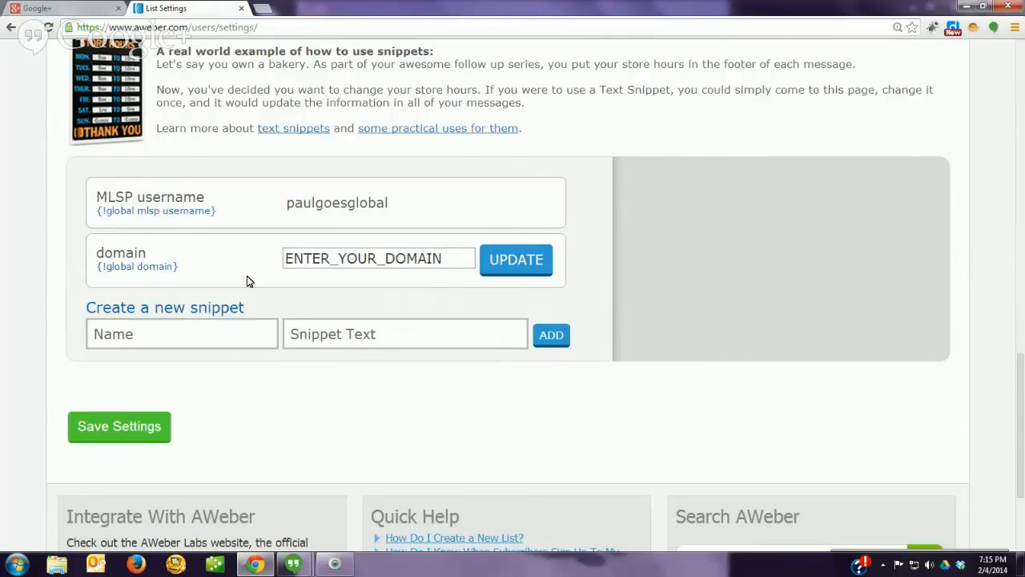
{"action": "double_click", "coordinate": [362, 261]}
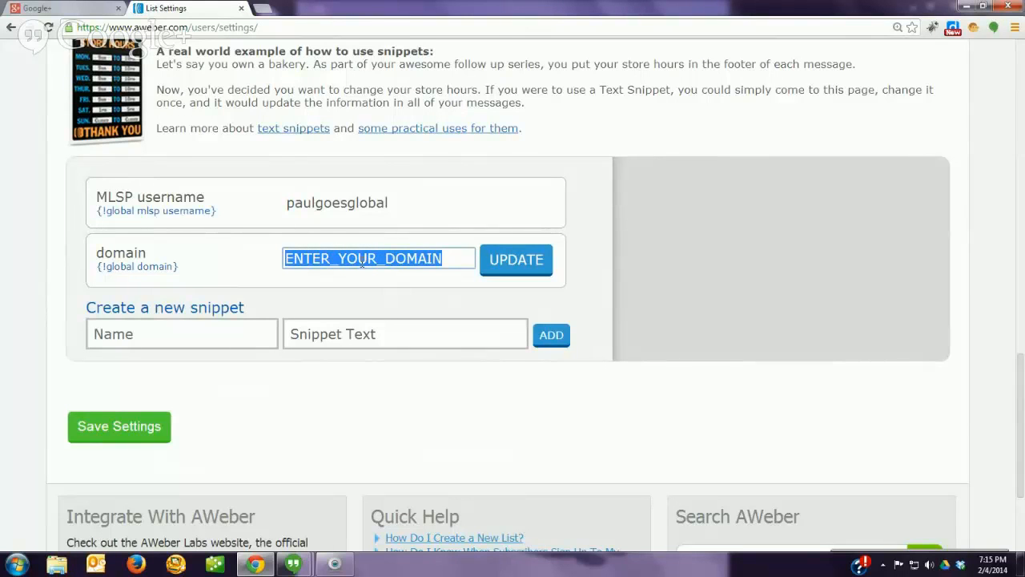
{"action": "type", "text": "marketingp"}
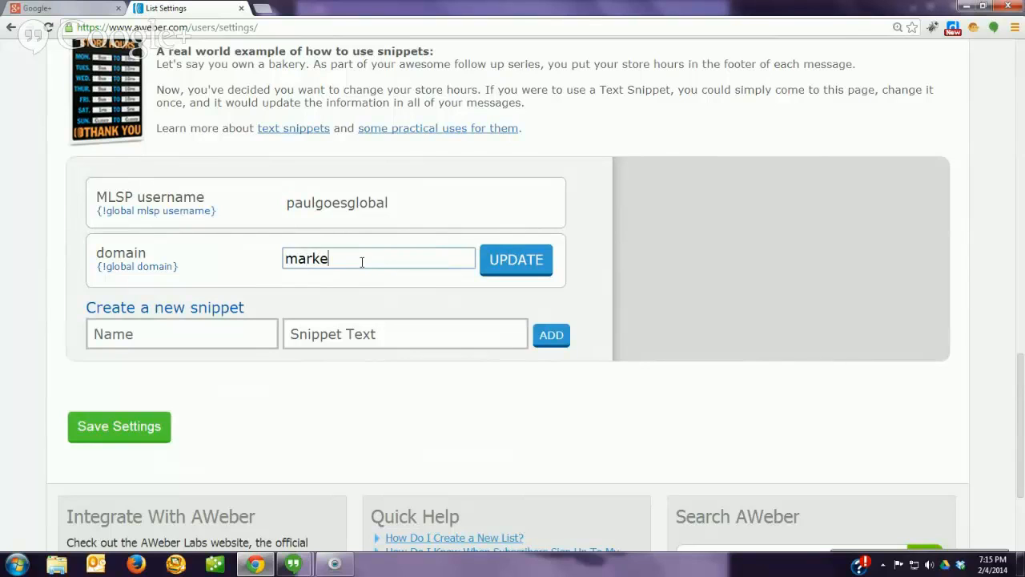
{"action": "type", "text": "success"}
{"action": "left_click", "coordinate": [501, 266]}
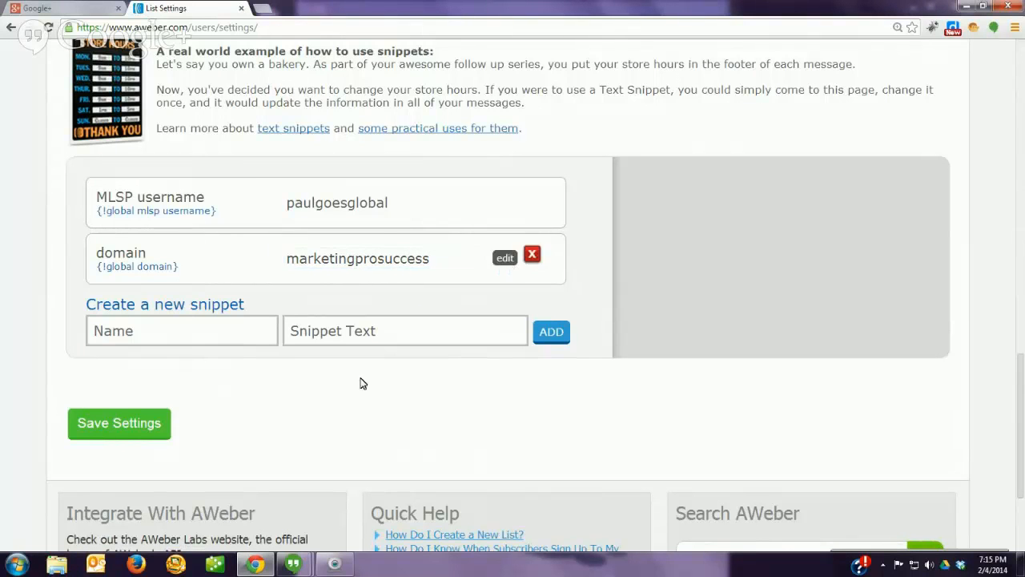
{"action": "left_click", "coordinate": [110, 424]}
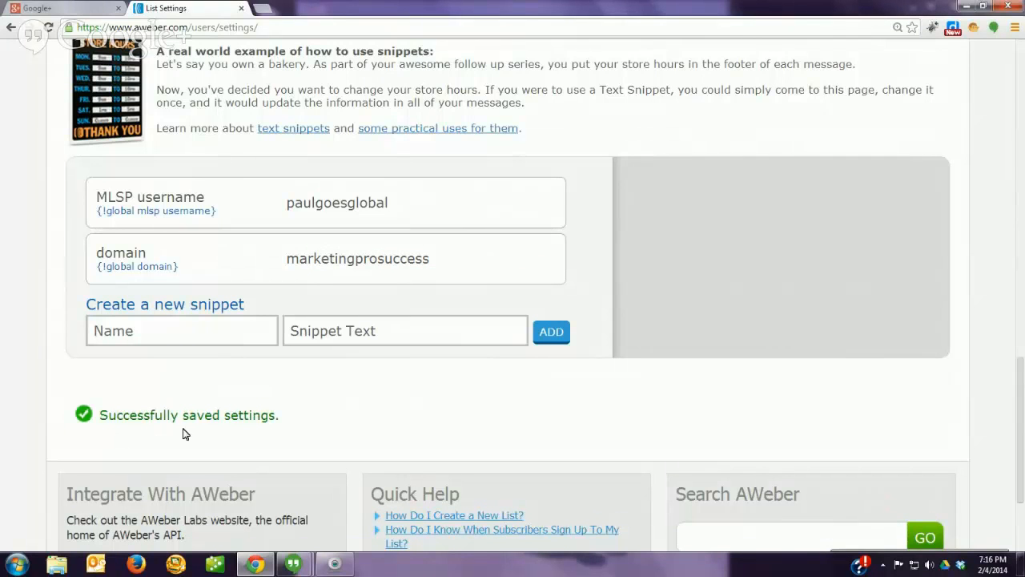
Step: Add .com so the domain snippet reads marketingprosuccess.com, then save settings again
{"action": "mouse_move", "coordinate": [437, 270]}
{"action": "left_click", "coordinate": [503, 259]}
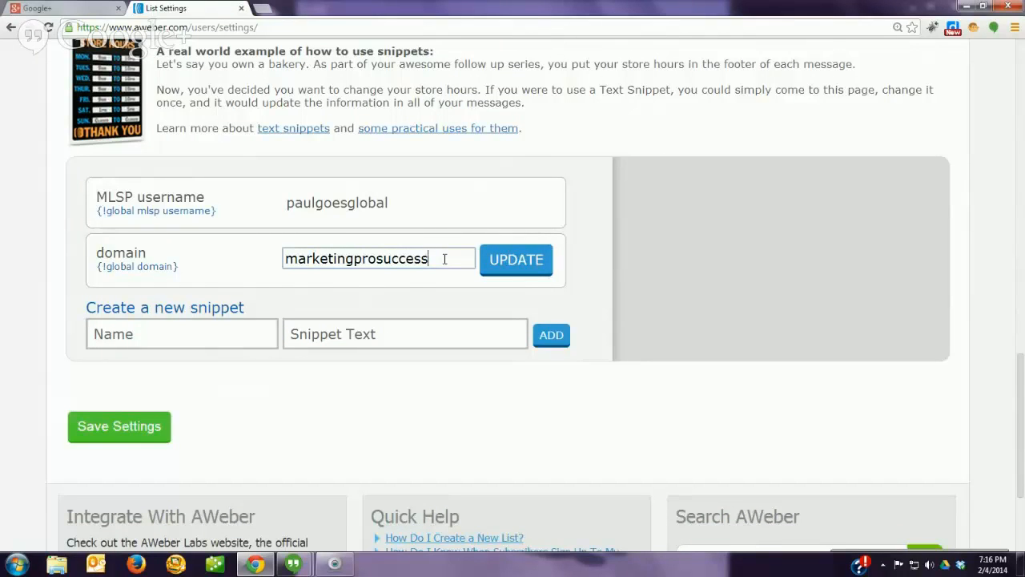
{"action": "type", "text": ".com"}
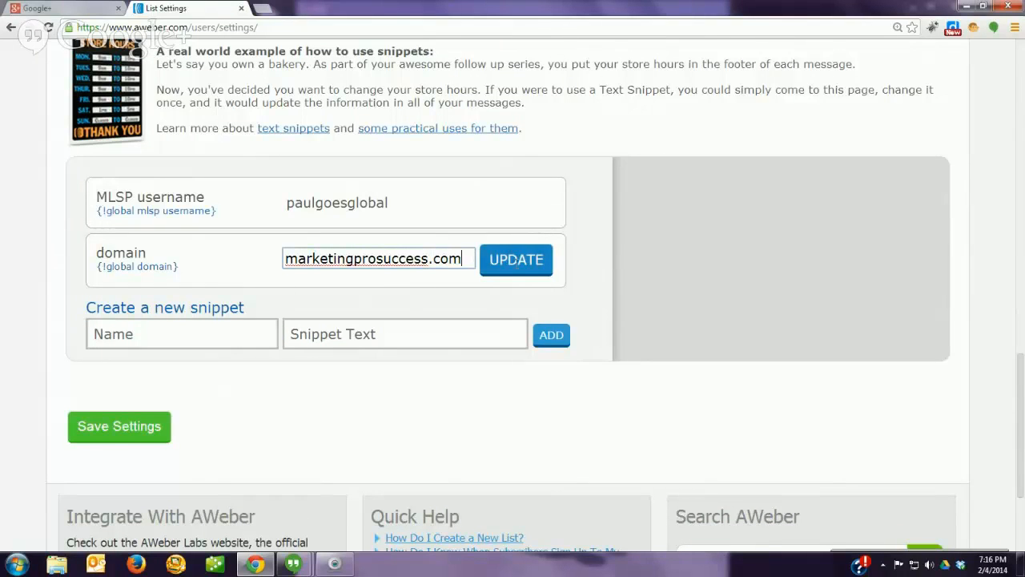
{"action": "left_click", "coordinate": [516, 259]}
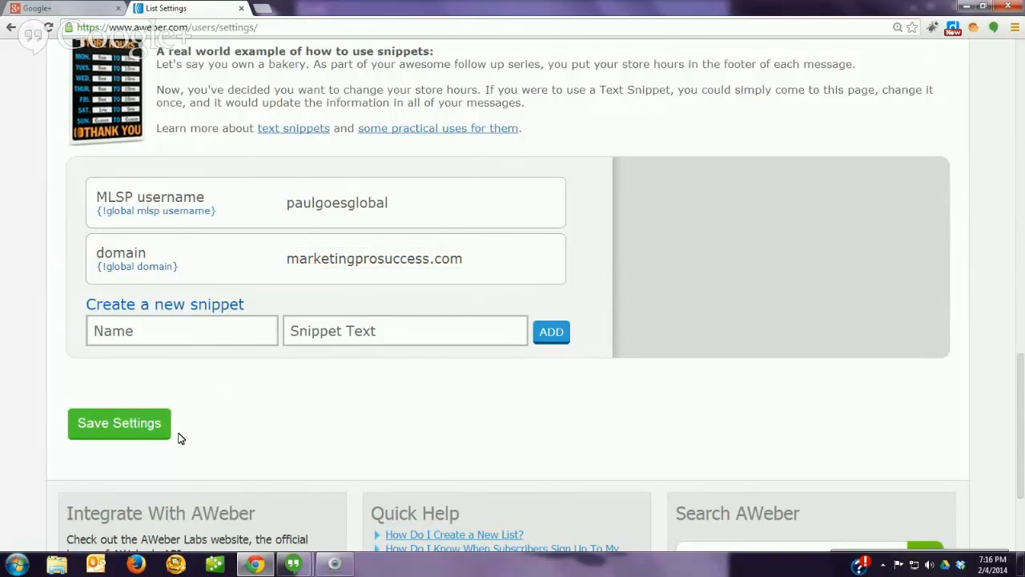
{"action": "left_click", "coordinate": [114, 428]}
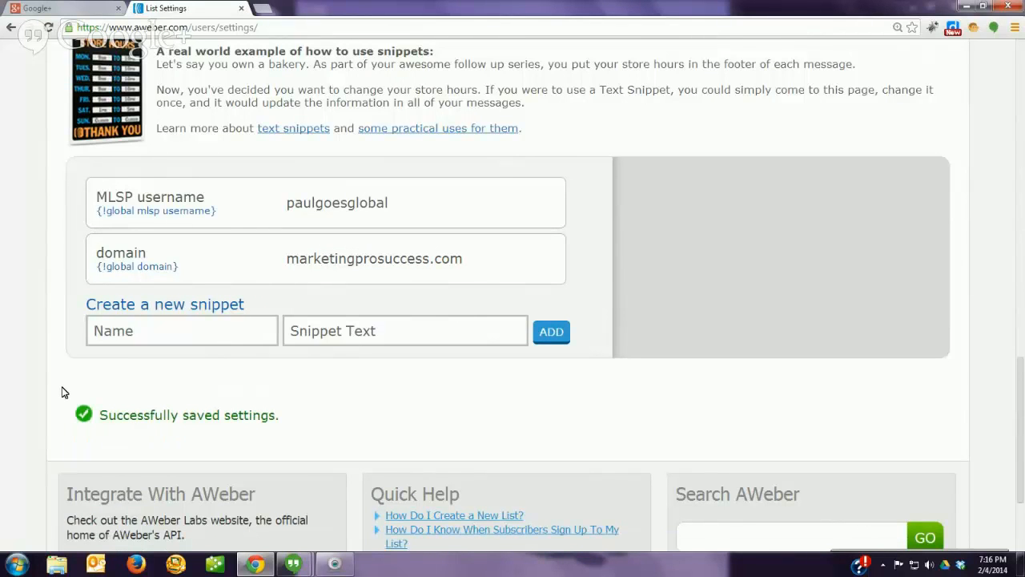
Step: Return to the Follow Up Series and open follow-up message #1 for editing
{"action": "scroll", "coordinate": [62, 390], "scroll_direction": "up", "scroll_amount": 10}
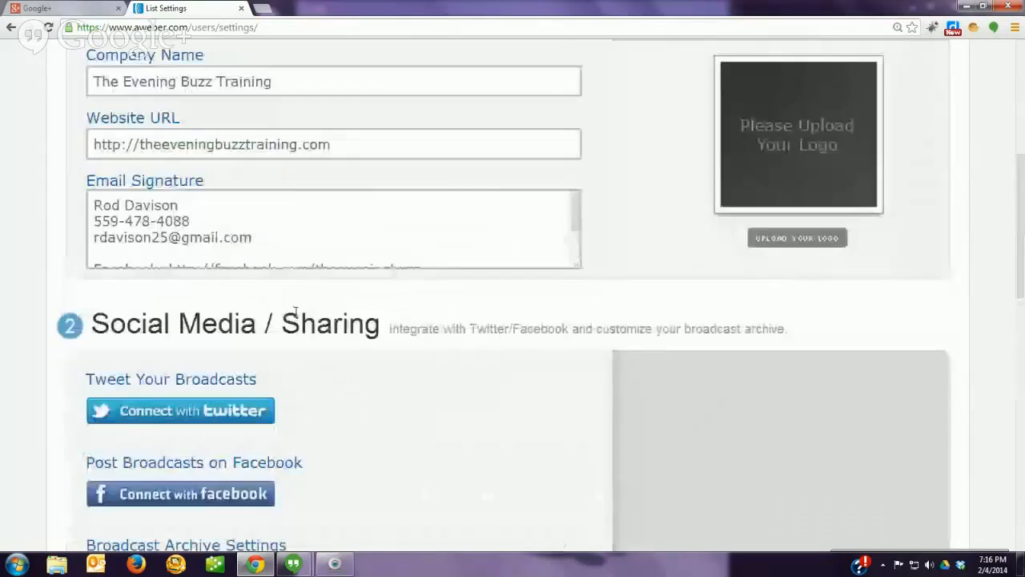
{"action": "scroll", "coordinate": [348, 213], "scroll_direction": "up", "scroll_amount": 4}
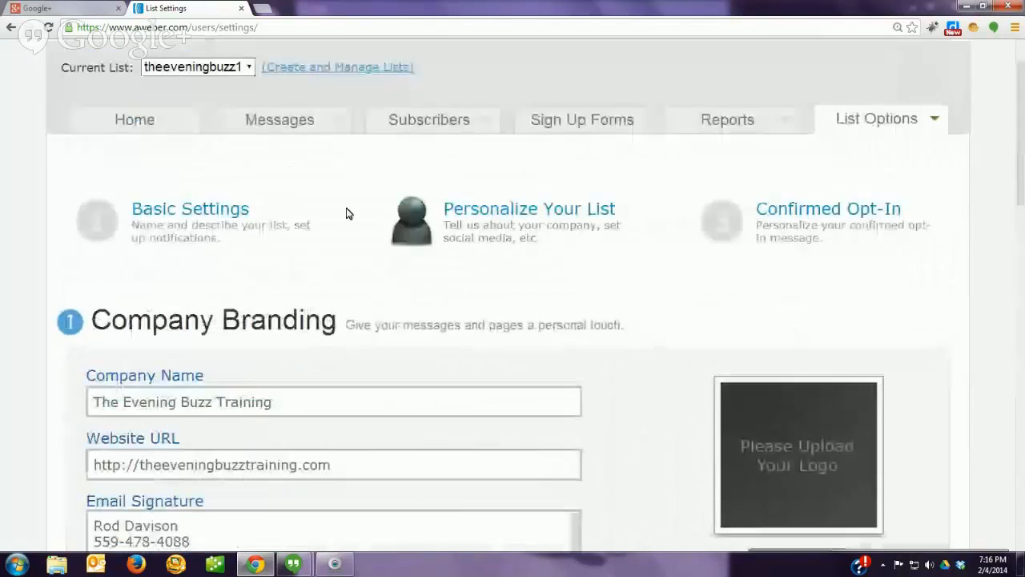
{"action": "left_click", "coordinate": [281, 120]}
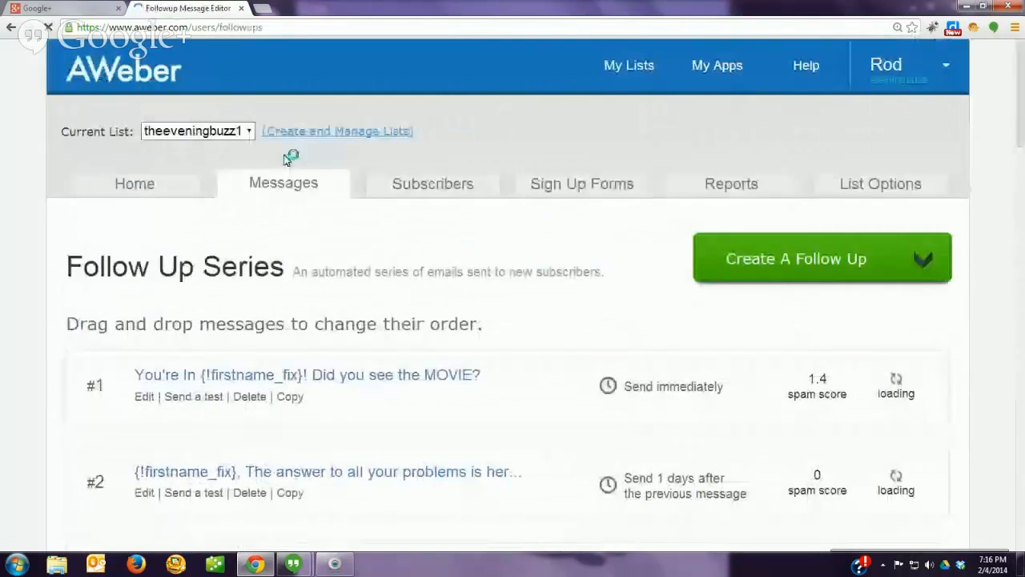
{"action": "left_click", "coordinate": [145, 397]}
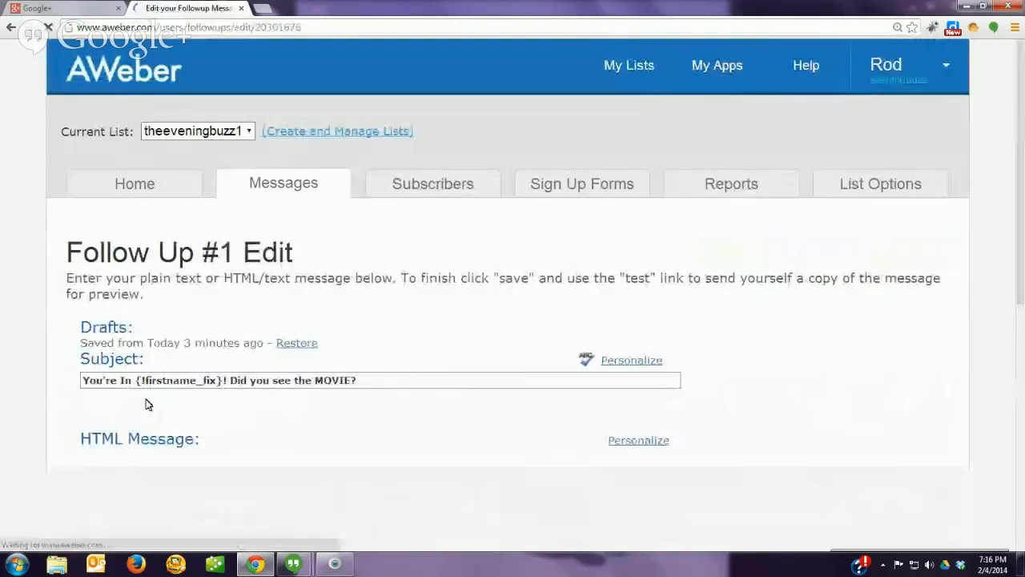
Step: Preview message #1, close the preview, and save the message
{"action": "scroll", "coordinate": [145, 404], "scroll_direction": "down", "scroll_amount": 15}
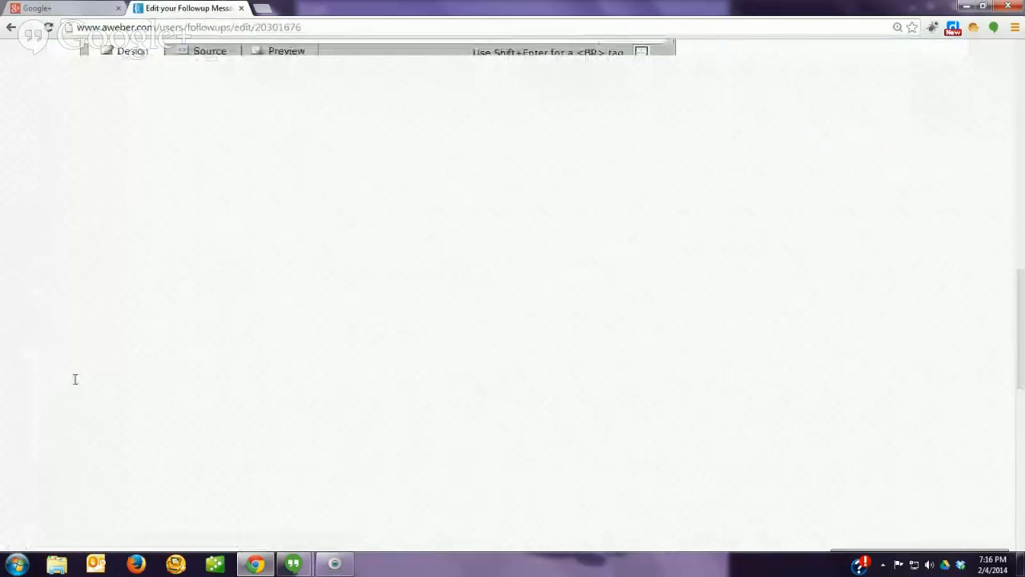
{"action": "scroll", "coordinate": [72, 380], "scroll_direction": "down", "scroll_amount": 5}
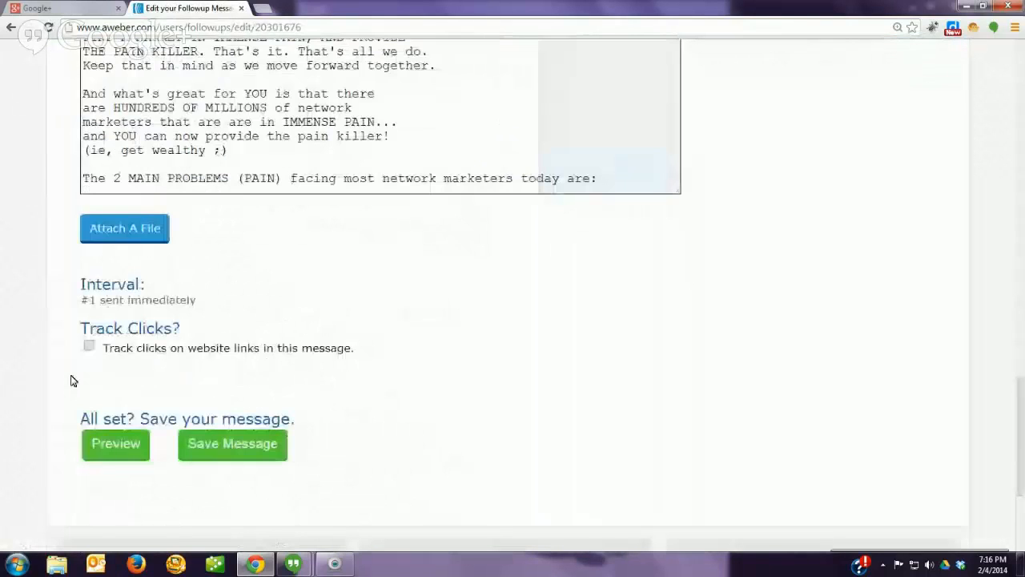
{"action": "scroll", "coordinate": [70, 380], "scroll_direction": "down", "scroll_amount": 3}
{"action": "left_click", "coordinate": [116, 253]}
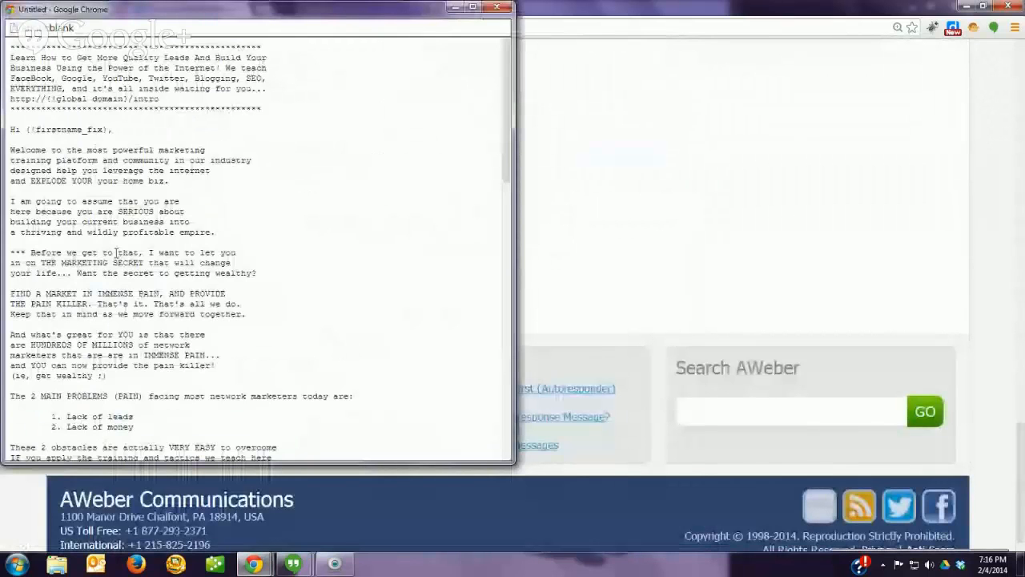
{"action": "left_click", "coordinate": [501, 8]}
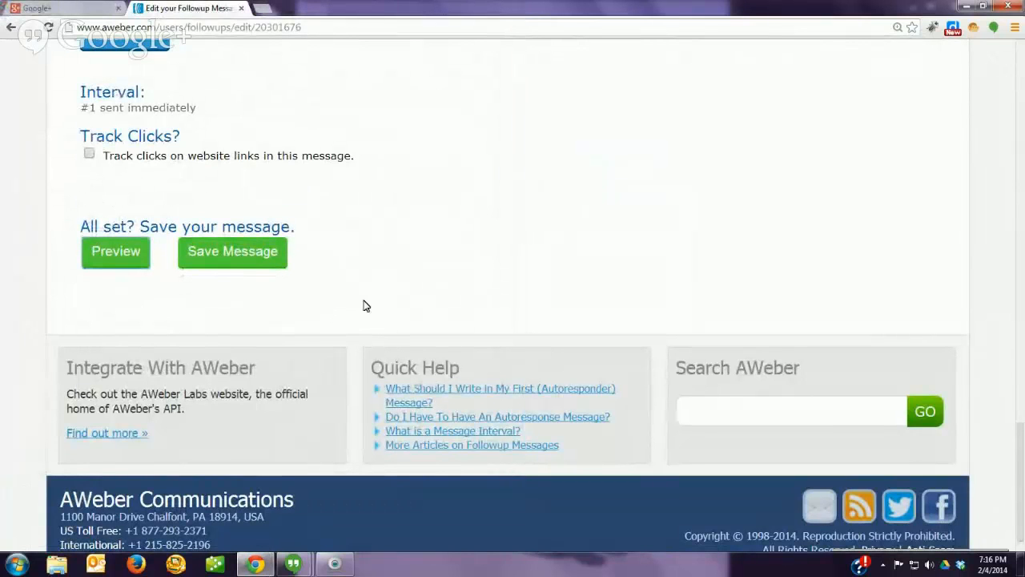
{"action": "scroll", "coordinate": [364, 306], "scroll_direction": "up", "scroll_amount": 4}
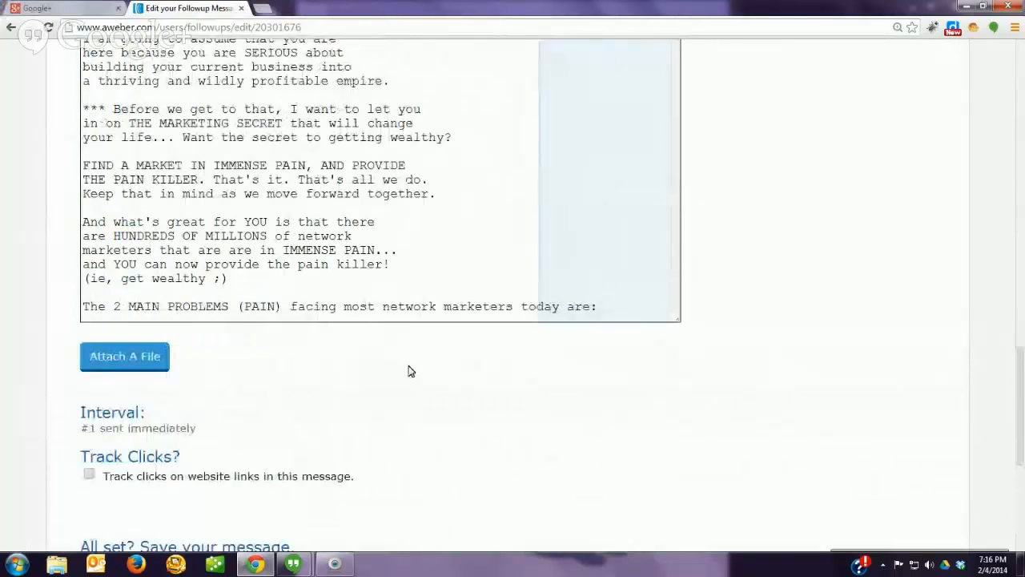
{"action": "scroll", "coordinate": [409, 370], "scroll_direction": "down", "scroll_amount": 3}
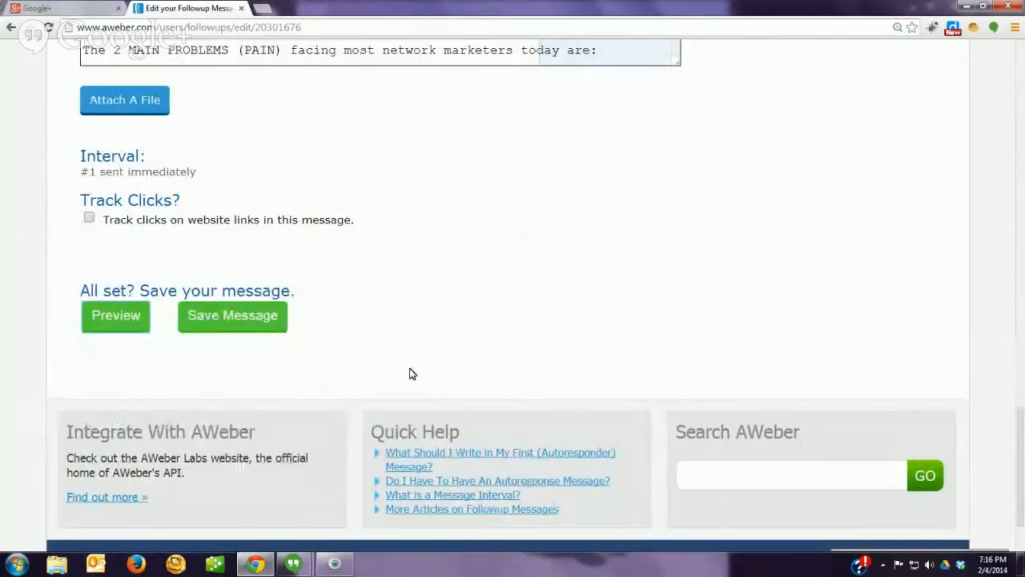
{"action": "scroll", "coordinate": [409, 373], "scroll_direction": "up", "scroll_amount": 2}
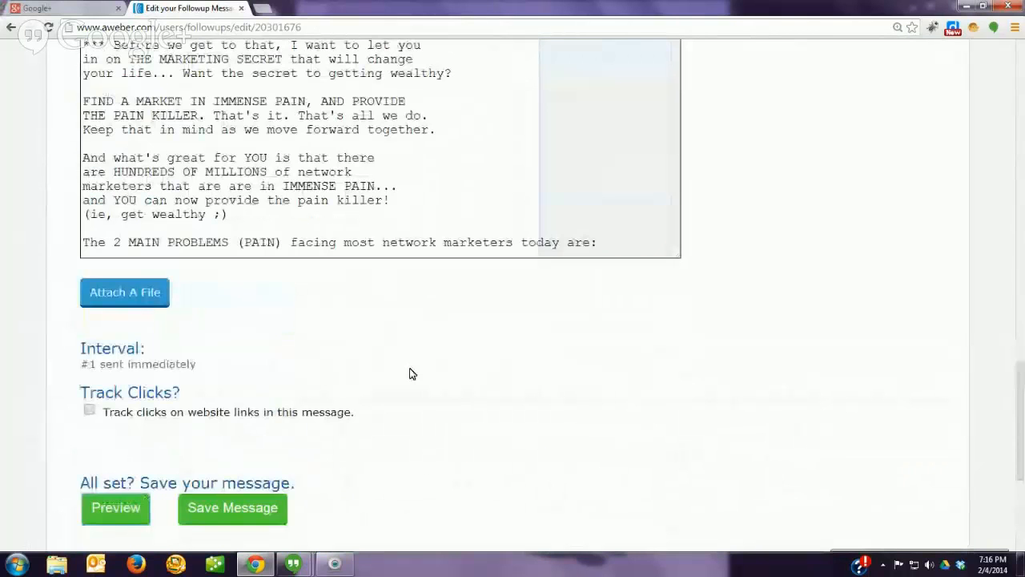
{"action": "left_click", "coordinate": [232, 507]}
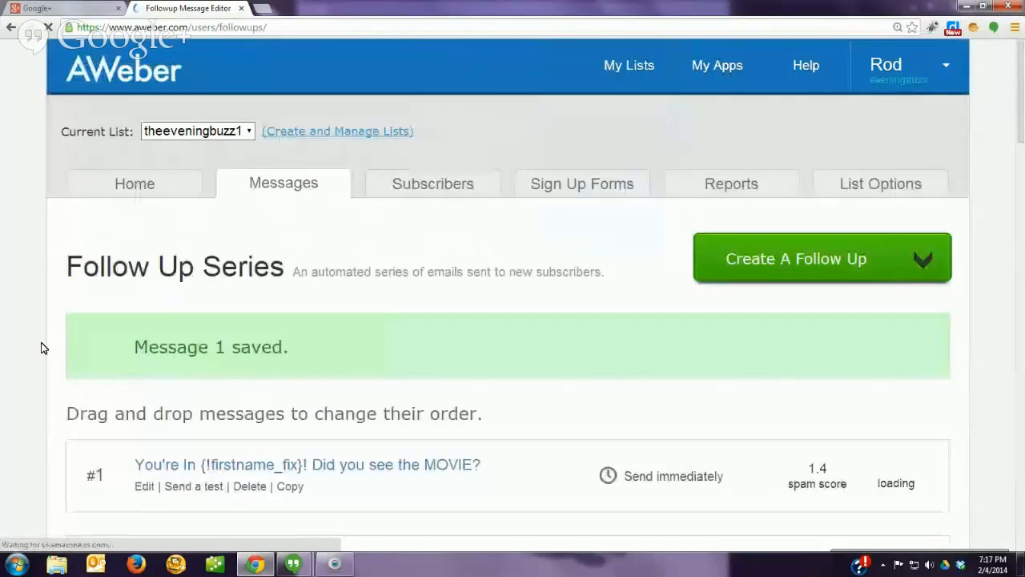
Step: Send a test copy of follow-up message #1 to your own email address, then start a new browser tab
{"action": "scroll", "coordinate": [183, 355], "scroll_direction": "down", "scroll_amount": 2}
{"action": "left_click", "coordinate": [188, 357]}
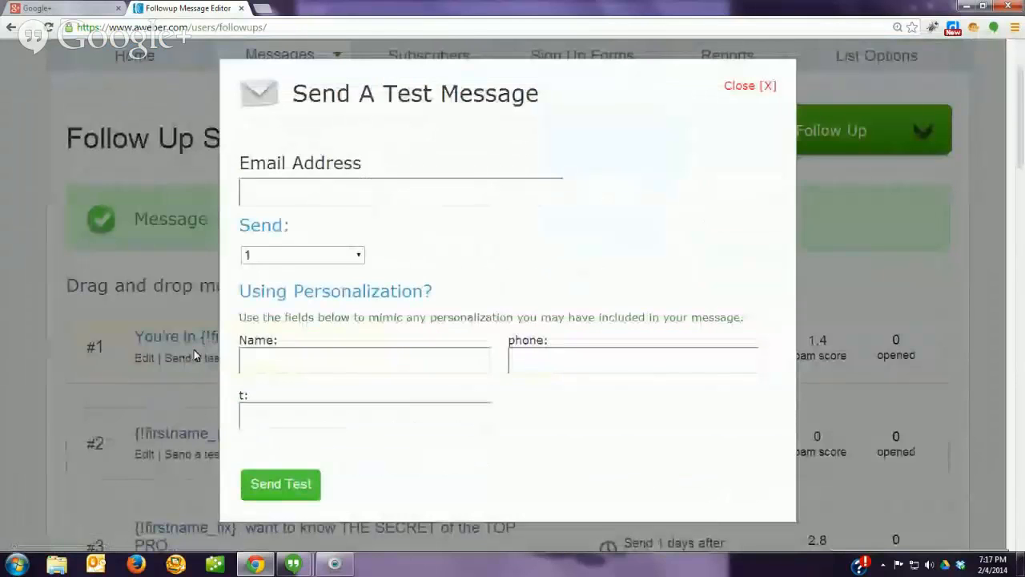
{"action": "left_click", "coordinate": [331, 205]}
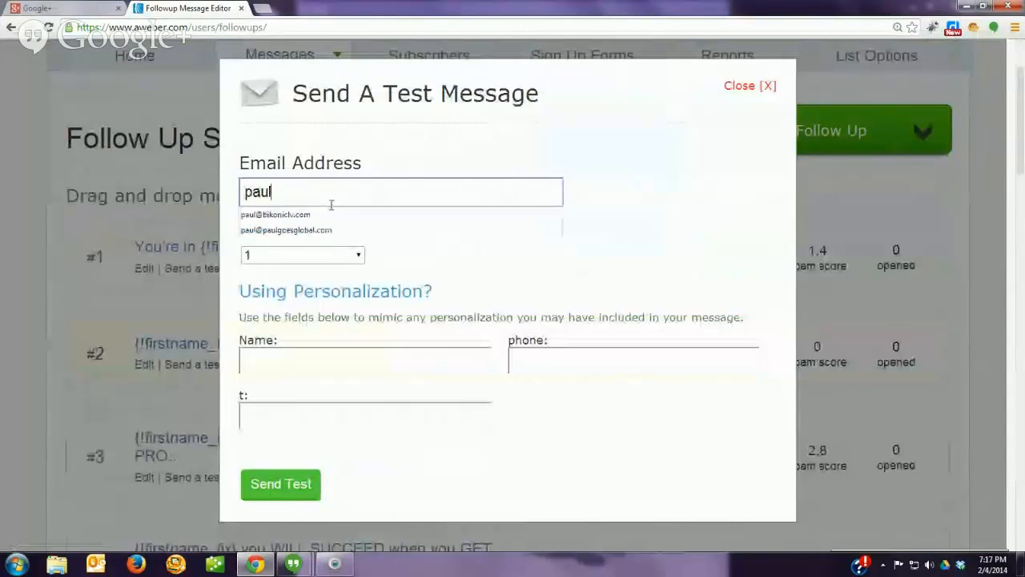
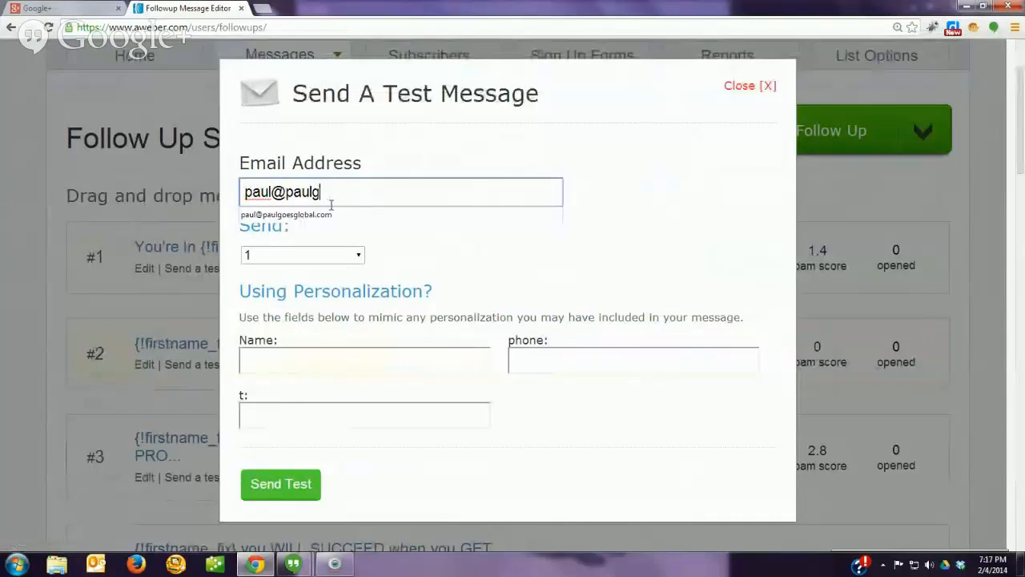
{"action": "left_click", "coordinate": [289, 214]}
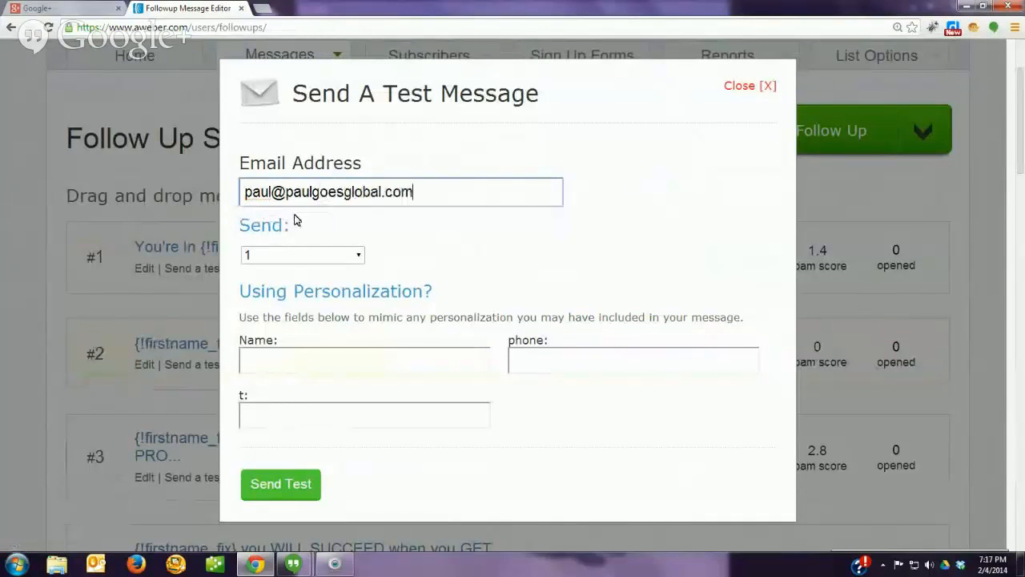
{"action": "left_click", "coordinate": [270, 486]}
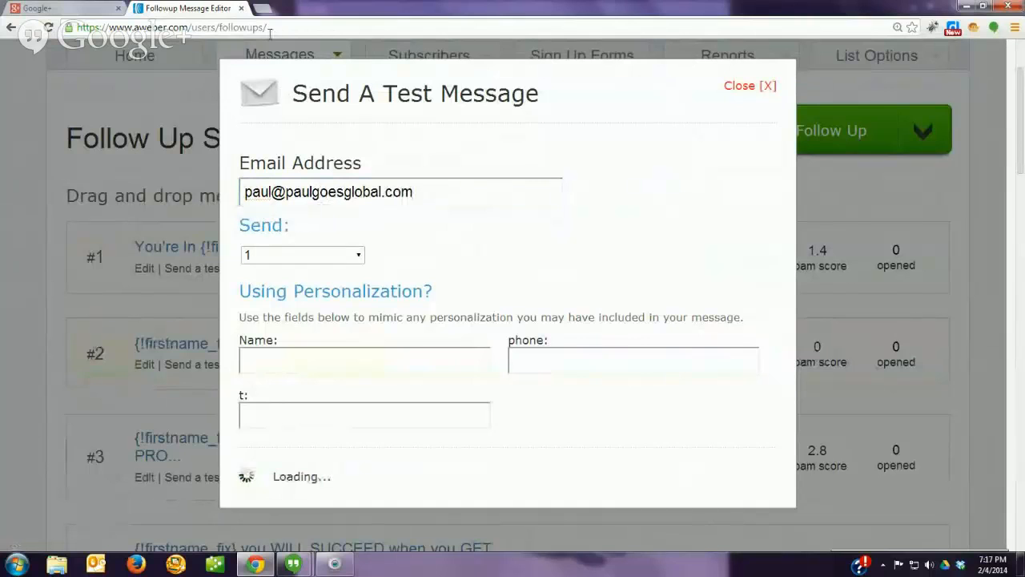
{"action": "left_click", "coordinate": [751, 86]}
{"action": "left_click", "coordinate": [260, 9]}
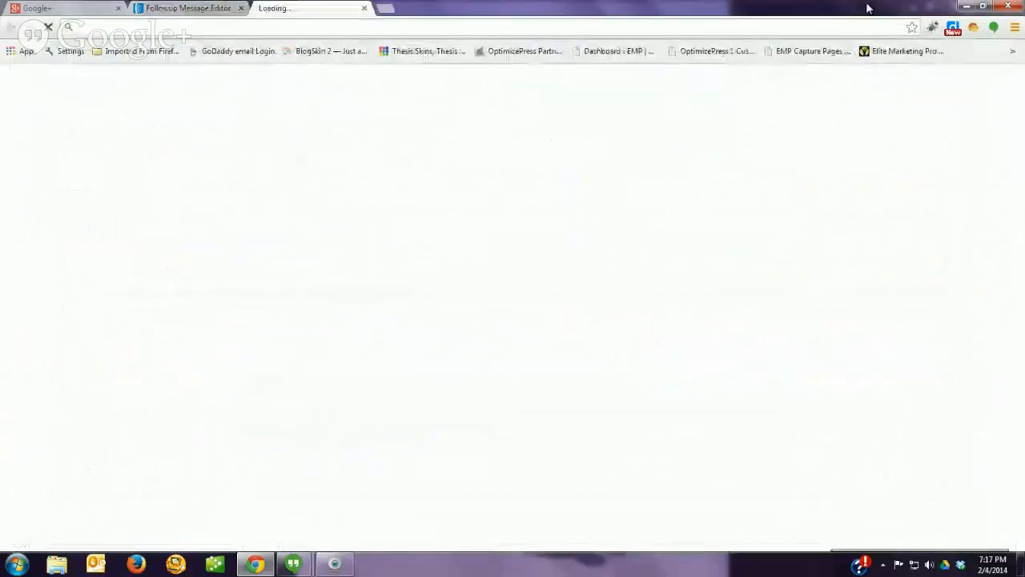
Step: Log in to Workspace Webmail from the GoDaddy bookmark and open the test email's marketingprosuccess.com/intro link
{"action": "left_click", "coordinate": [1014, 28]}
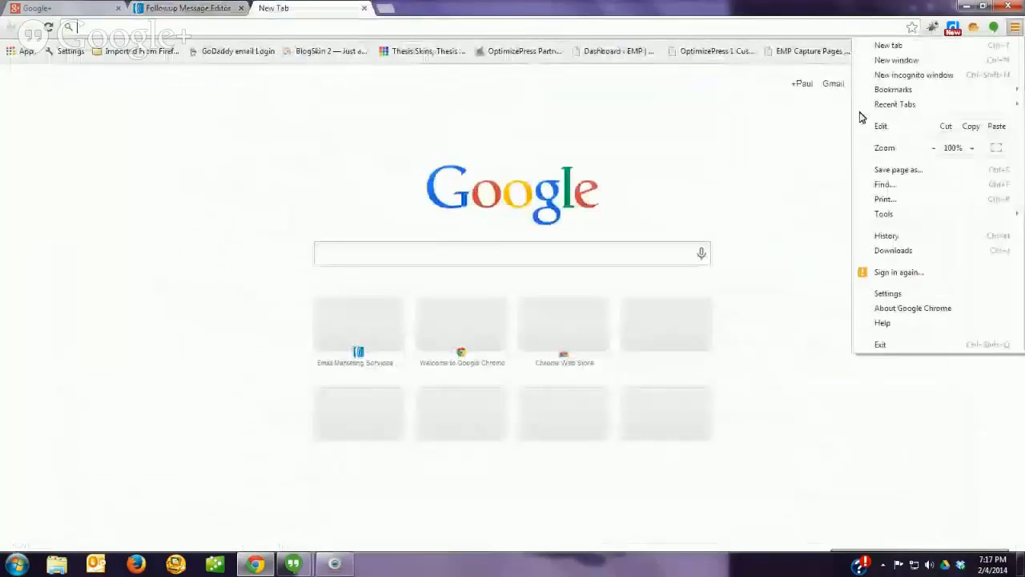
{"action": "mouse_move", "coordinate": [893, 89]}
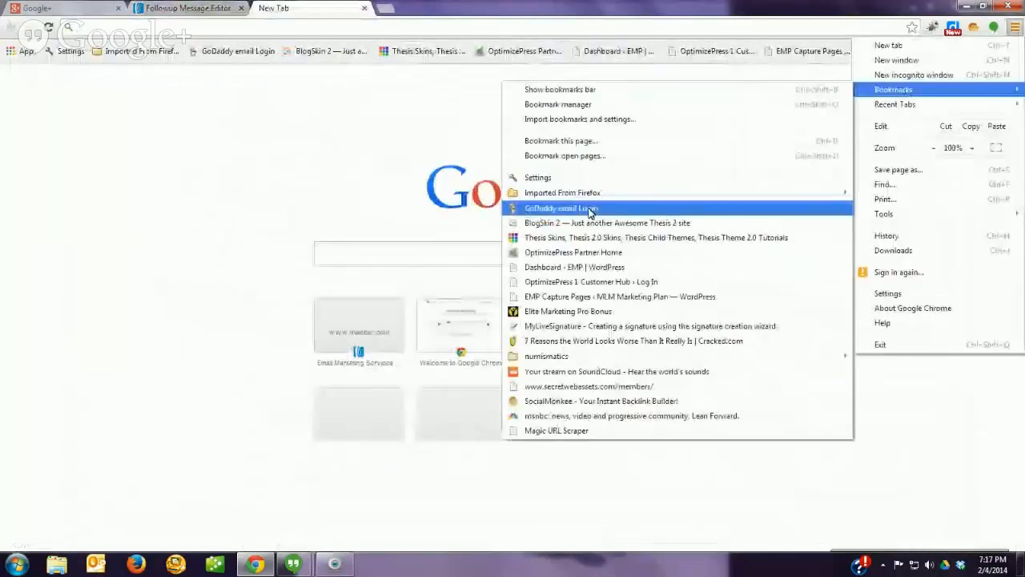
{"action": "left_click", "coordinate": [590, 211]}
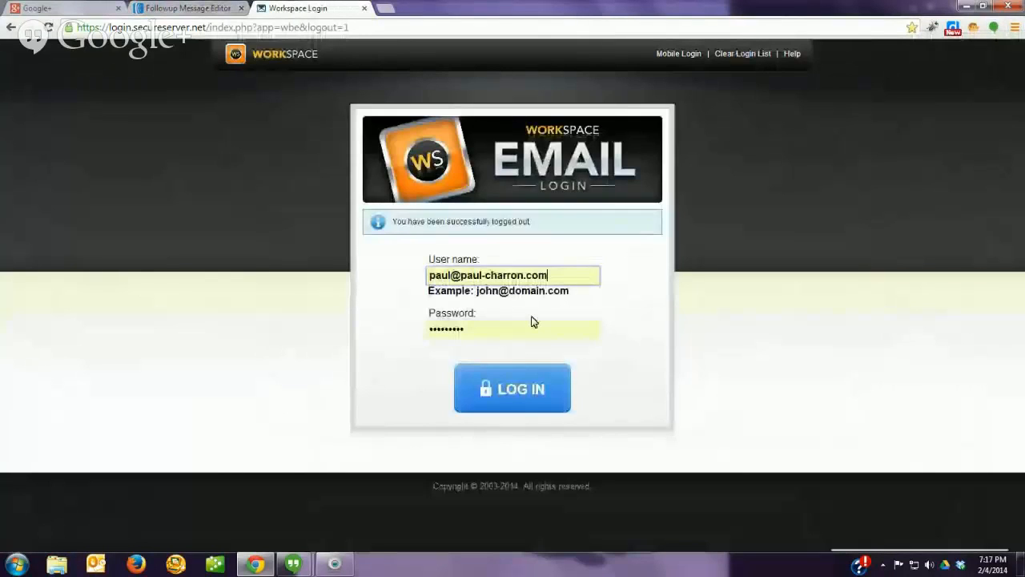
{"action": "key", "text": "BackSpace"}
{"action": "key", "text": "BackSpace"}
{"action": "key", "text": "BackSpace"}
{"action": "key", "text": "BackSpace"}
{"action": "key", "text": "BackSpace"}
{"action": "key", "text": "BackSpace"}
{"action": "key", "text": "BackSpace"}
{"action": "key", "text": "BackSpace"}
{"action": "key", "text": "BackSpace"}
{"action": "key", "text": "BackSpace"}
{"action": "key", "text": "BackSpace"}
{"action": "key", "text": "BackSpace"}
{"action": "key", "text": "BackSpace"}
{"action": "key", "text": "BackSpace"}
{"action": "key", "text": "BackSpace"}
{"action": "key", "text": "BackSpace"}
{"action": "key", "text": "BackSpace"}
{"action": "key", "text": "BackSpace"}
{"action": "key", "text": "BackSpace"}
{"action": "key", "text": "BackSpace"}
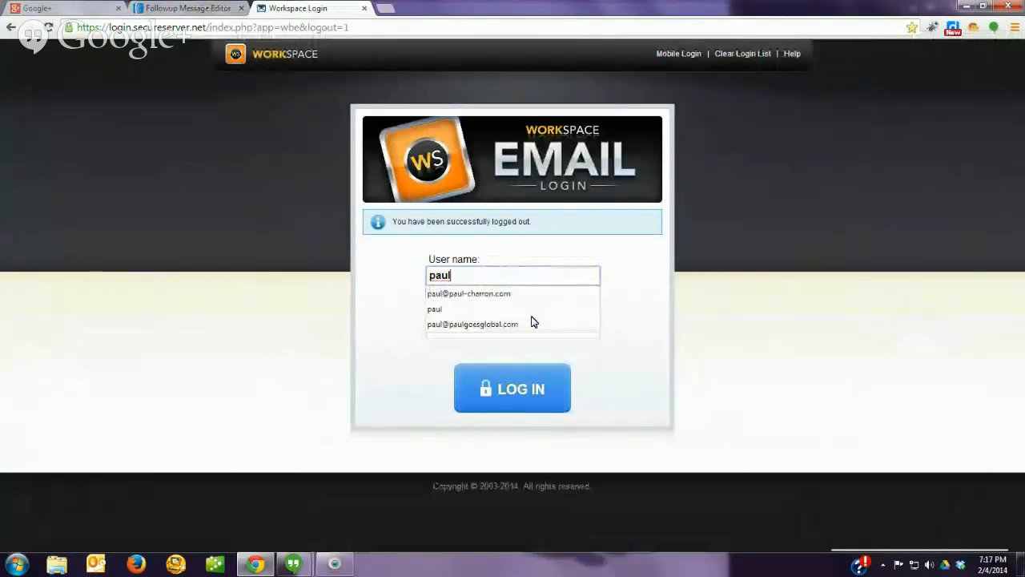
{"action": "left_click", "coordinate": [461, 324]}
{"action": "left_click", "coordinate": [513, 392]}
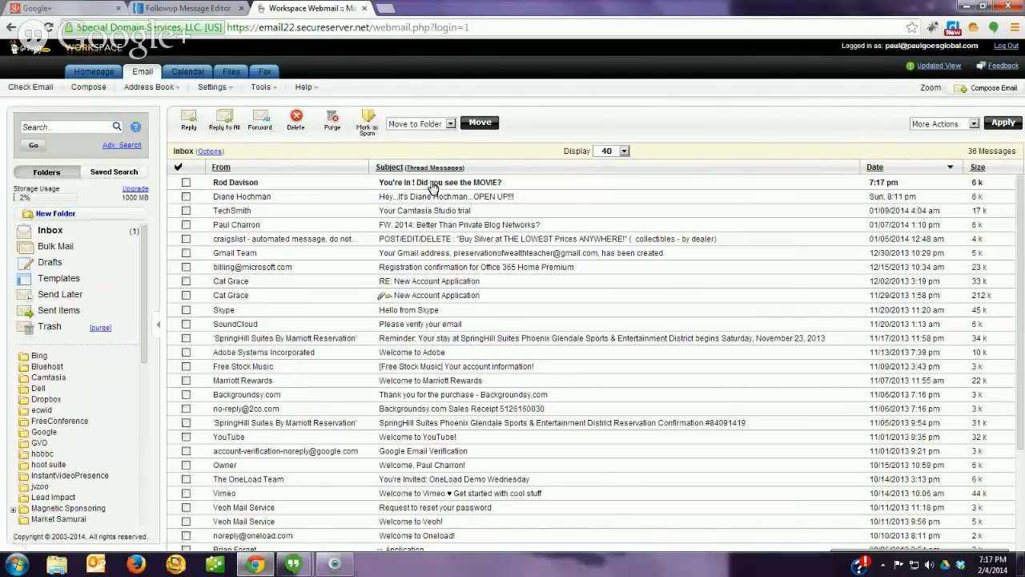
{"action": "left_click", "coordinate": [433, 184]}
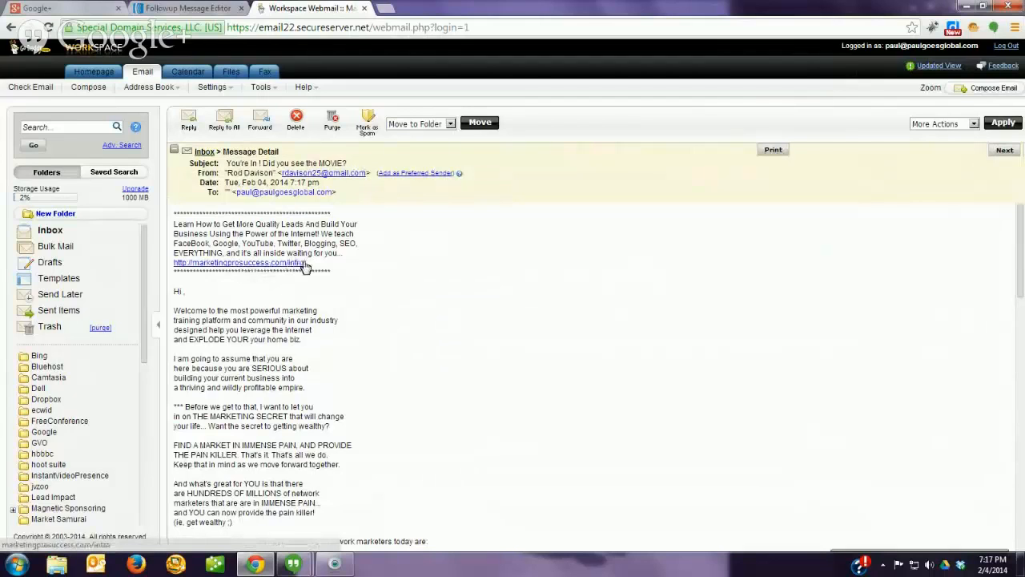
{"action": "left_click", "coordinate": [223, 264]}
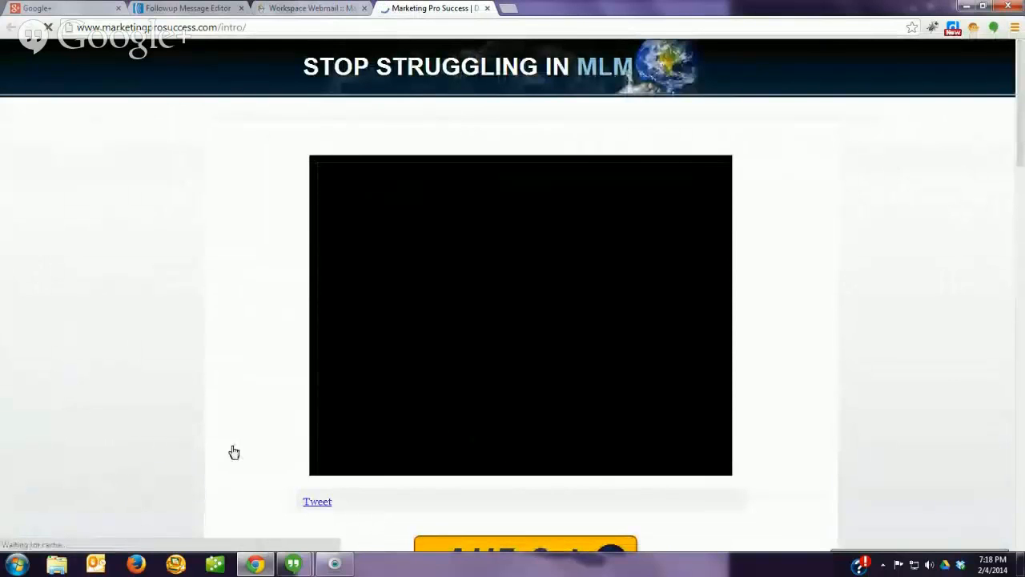
Step: Scroll through the STOP STRUGGLING IN MLM page, then close that tab to return to the test email
{"action": "scroll", "coordinate": [209, 449], "scroll_direction": "down", "scroll_amount": 4}
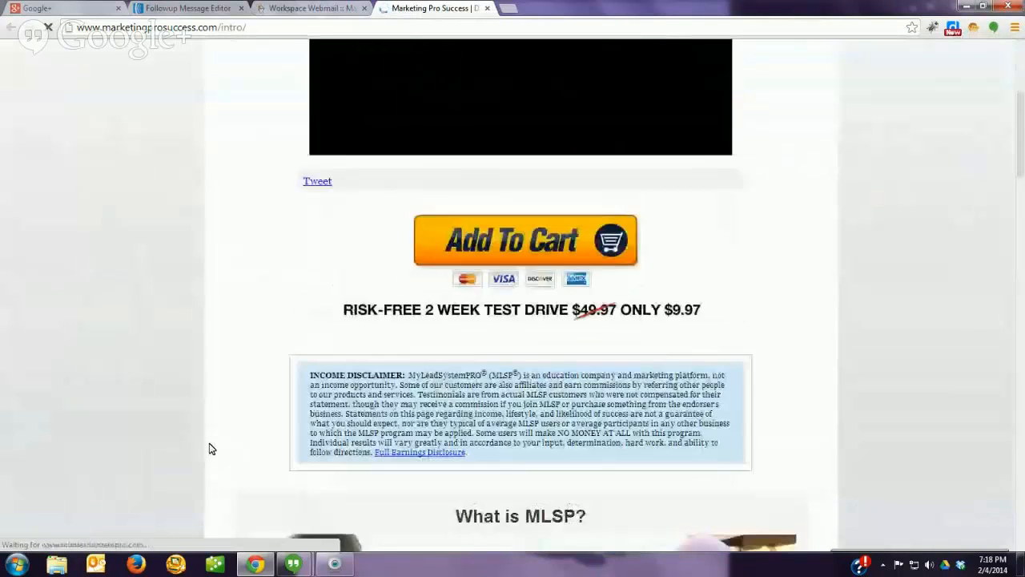
{"action": "scroll", "coordinate": [238, 390], "scroll_direction": "up", "scroll_amount": 3}
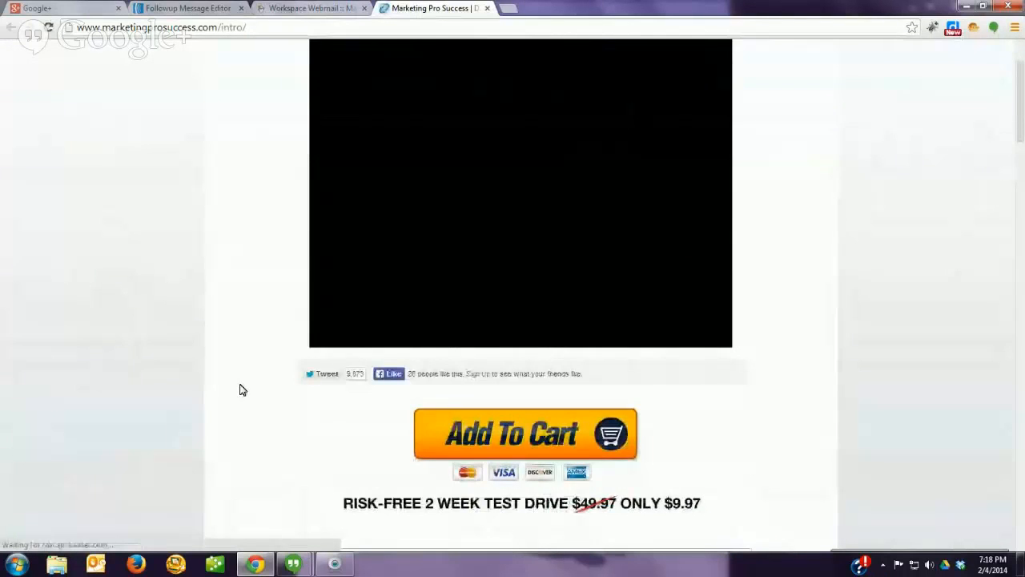
{"action": "scroll", "coordinate": [251, 244], "scroll_direction": "up", "scroll_amount": 2}
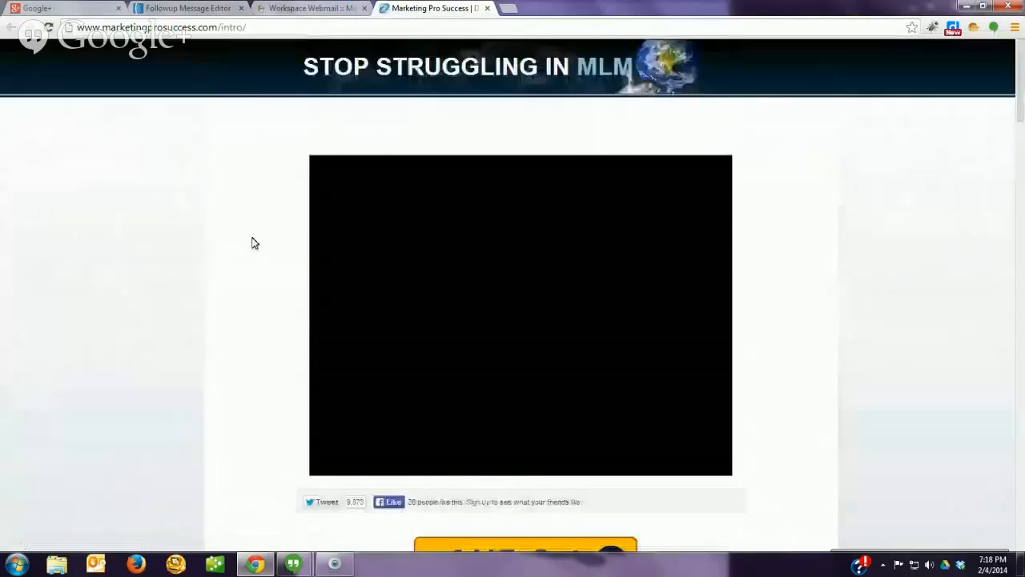
{"action": "left_click", "coordinate": [486, 8]}
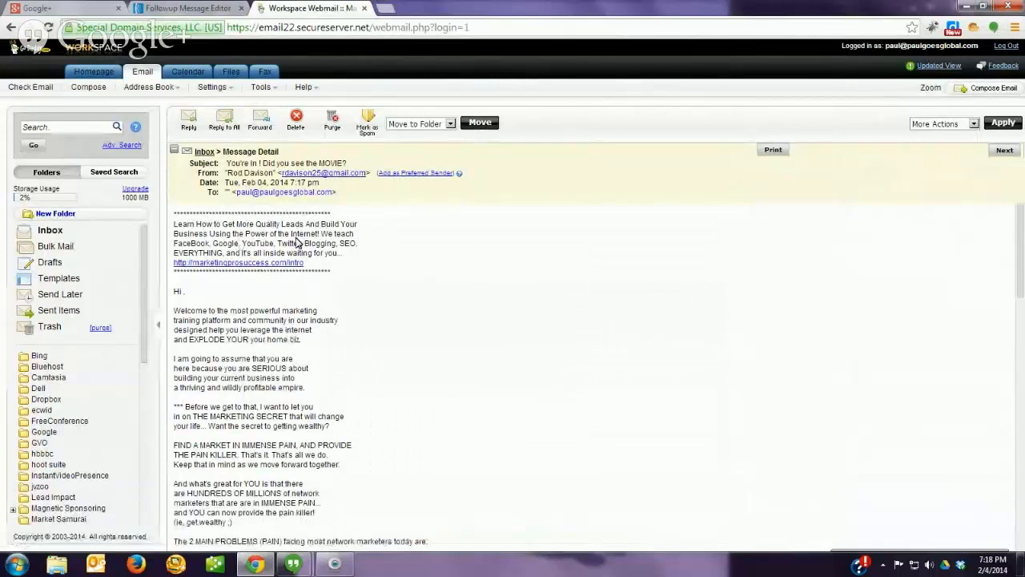
Step: Purge the test email from the webmail inbox and return to AWeber's Followup Message Editor
{"action": "left_click", "coordinate": [333, 125]}
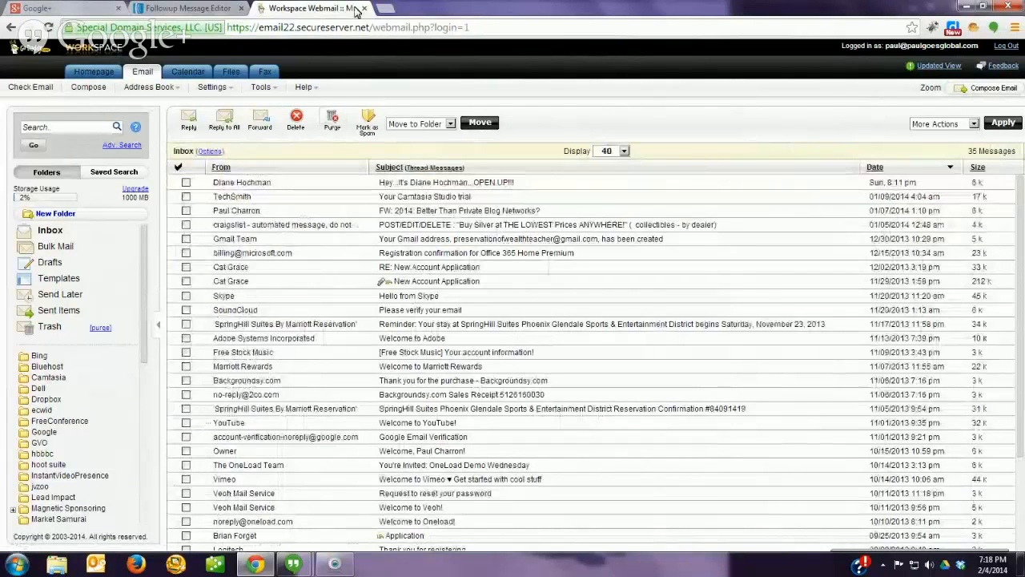
{"action": "left_click", "coordinate": [195, 9]}
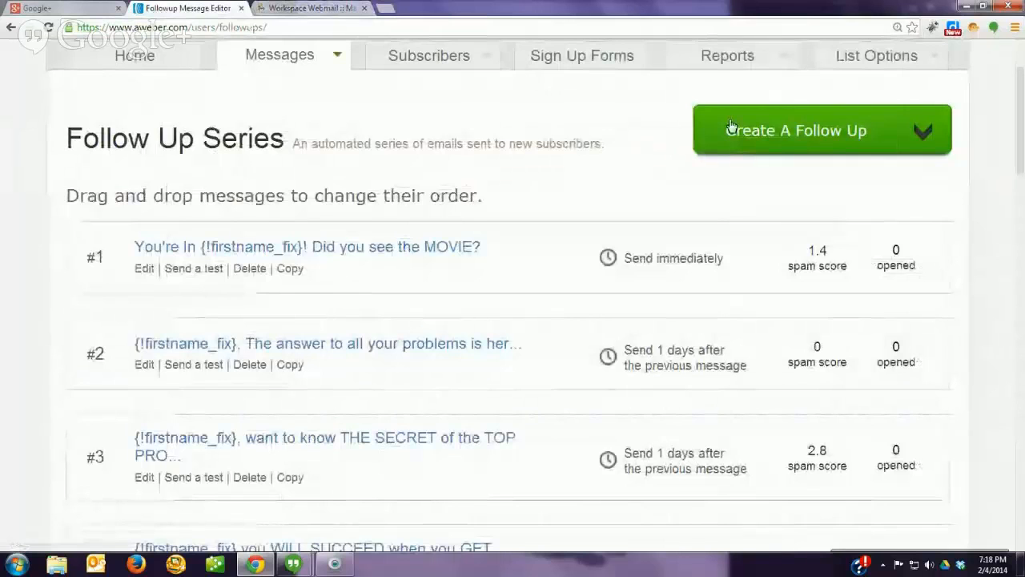
Step: Move the 14,000 Leads email from #15 up to #12 in the follow-up series
{"action": "left_click", "coordinate": [793, 131]}
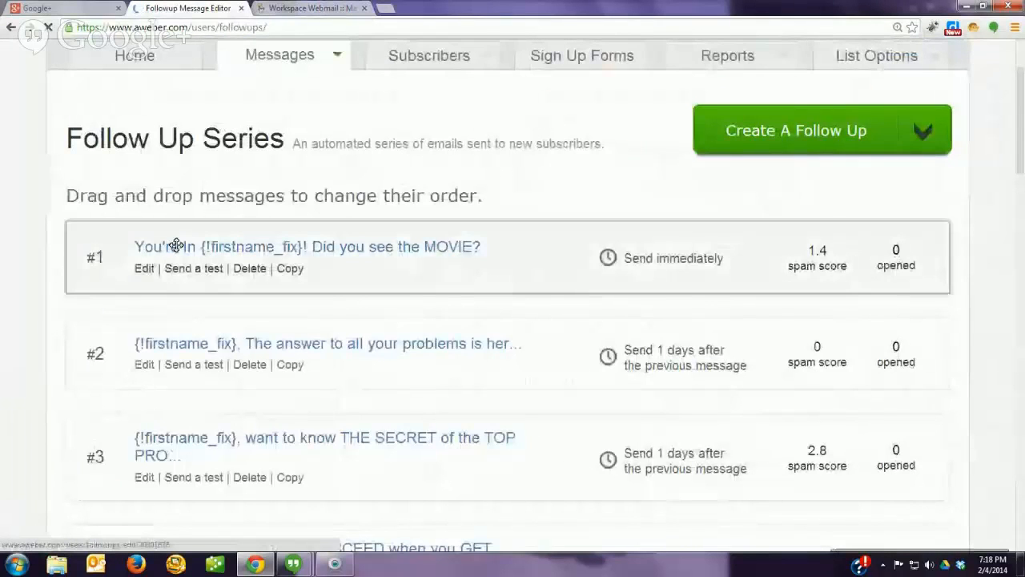
{"action": "scroll", "coordinate": [48, 285], "scroll_direction": "down", "scroll_amount": 1}
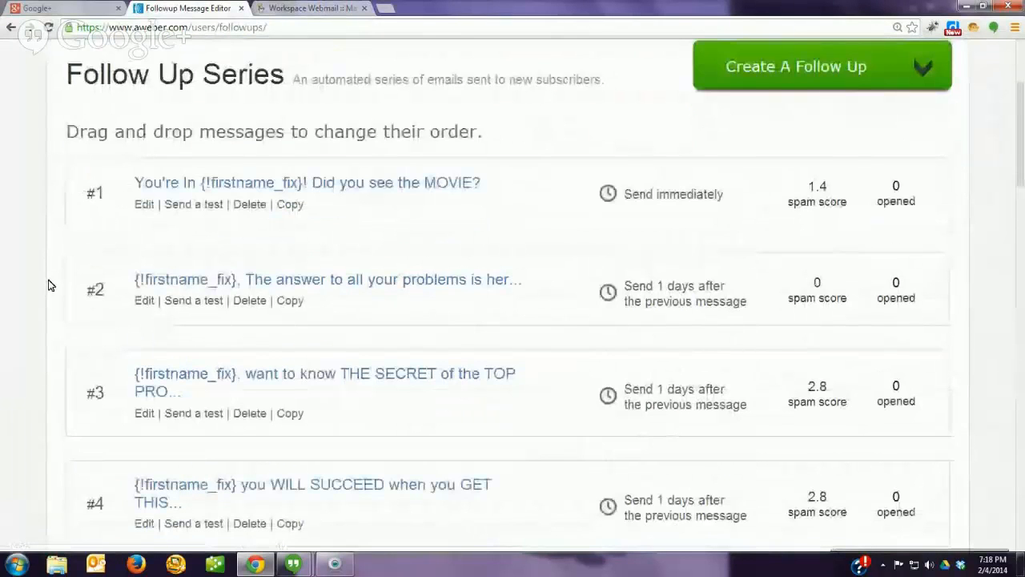
{"action": "scroll", "coordinate": [96, 293], "scroll_direction": "down", "scroll_amount": 15}
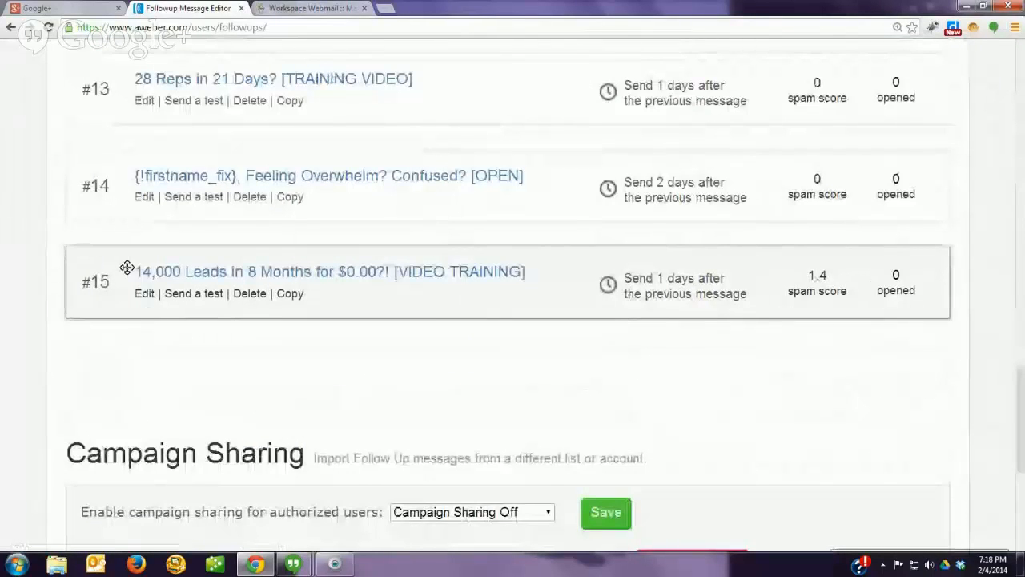
{"action": "left_click_drag", "start_coordinate": [127, 266], "coordinate": [91, 188]}
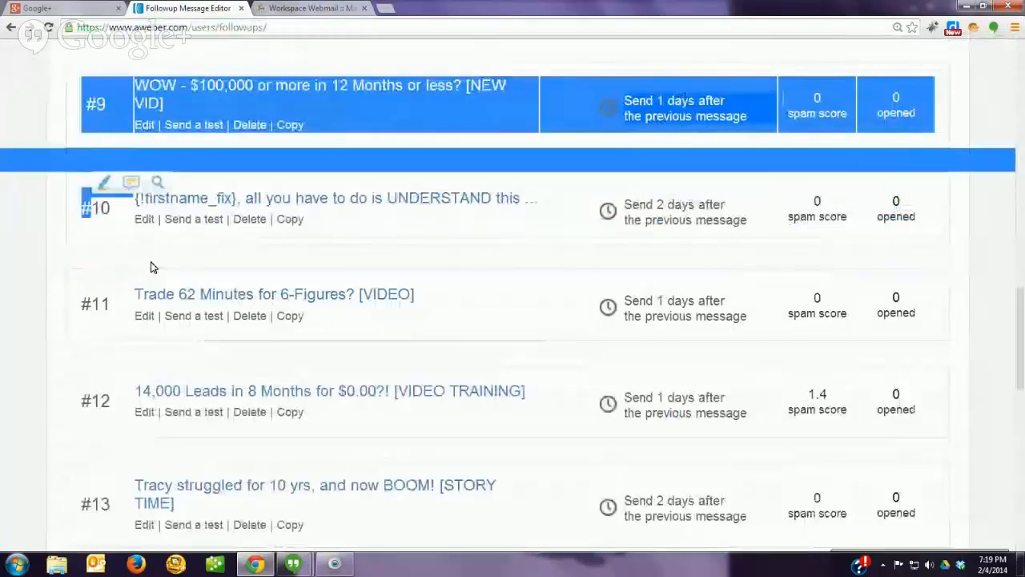
{"action": "left_click", "coordinate": [151, 262]}
Step: Move Trade 62 Minutes up, the WOW email below it, and the UNDERSTAND email to #10
{"action": "left_click_drag", "start_coordinate": [98, 315], "coordinate": [107, 196]}
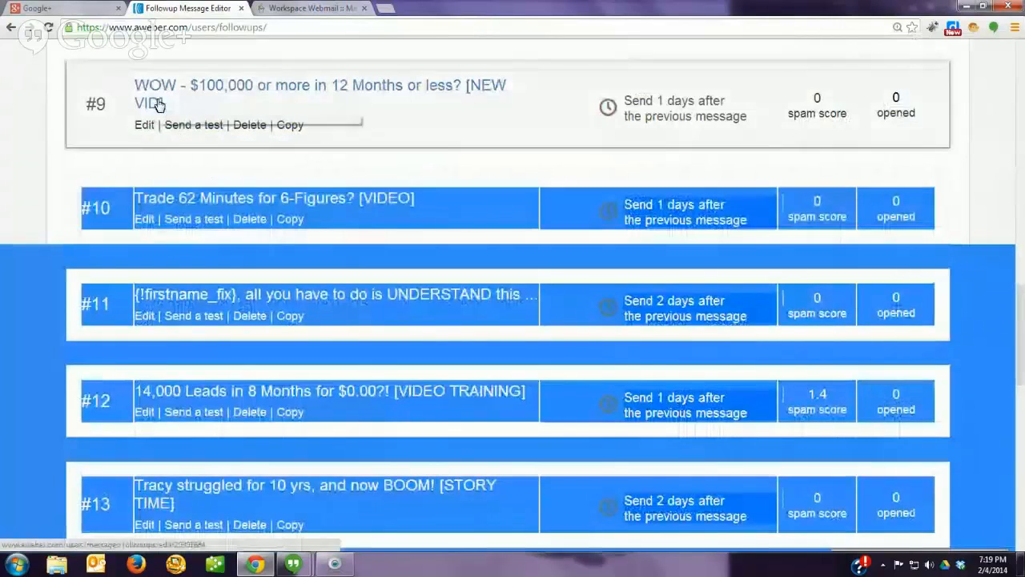
{"action": "left_click_drag", "start_coordinate": [160, 105], "coordinate": [30, 156]}
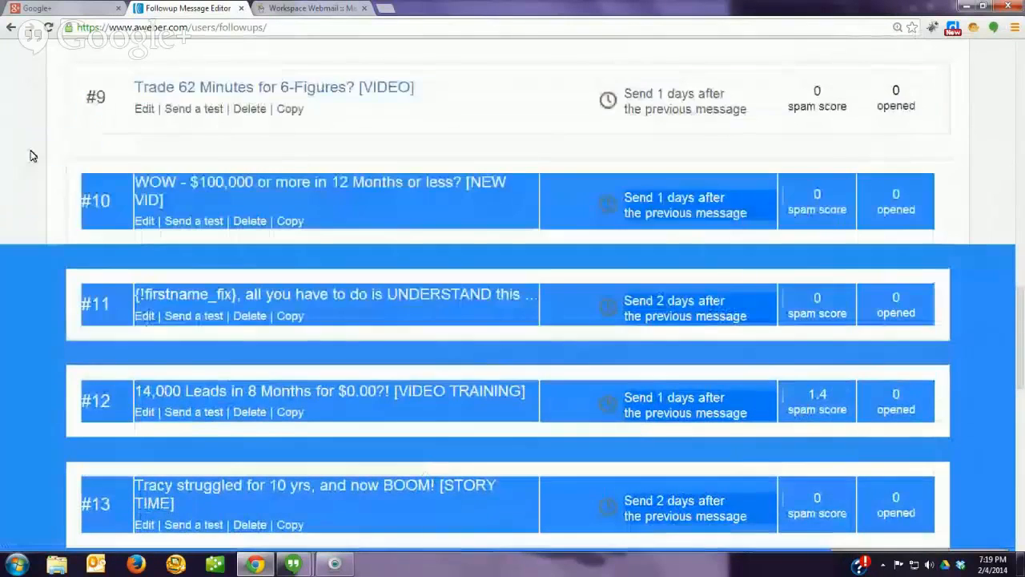
{"action": "left_click", "coordinate": [124, 310]}
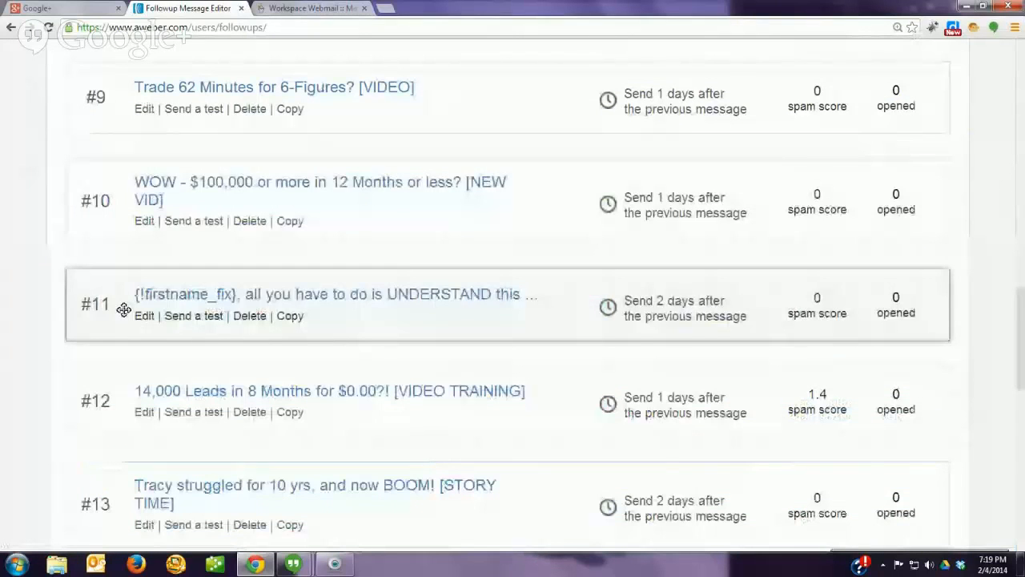
{"action": "left_click_drag", "start_coordinate": [124, 309], "coordinate": [48, 248]}
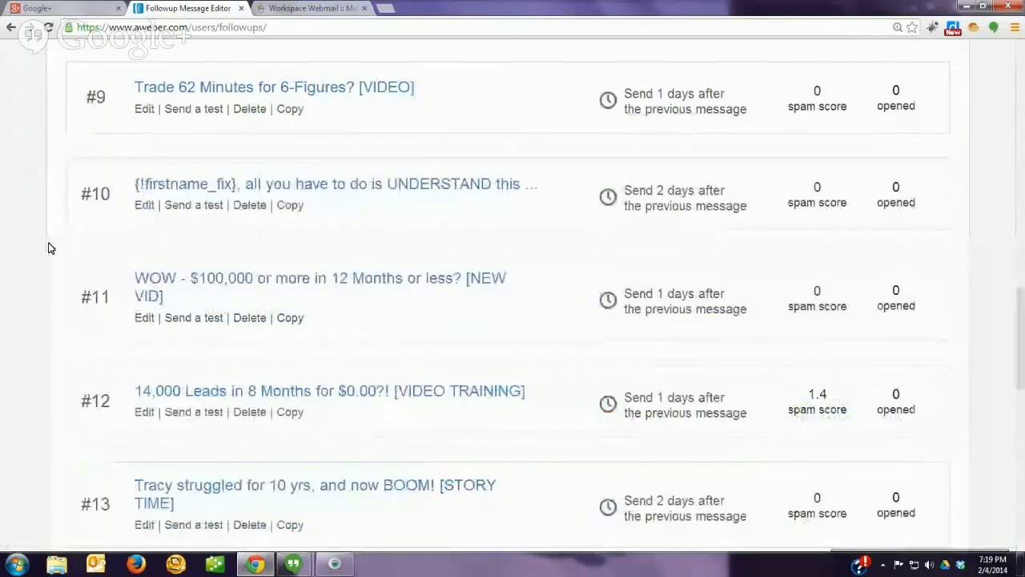
{"action": "scroll", "coordinate": [89, 305], "scroll_direction": "up", "scroll_amount": 8}
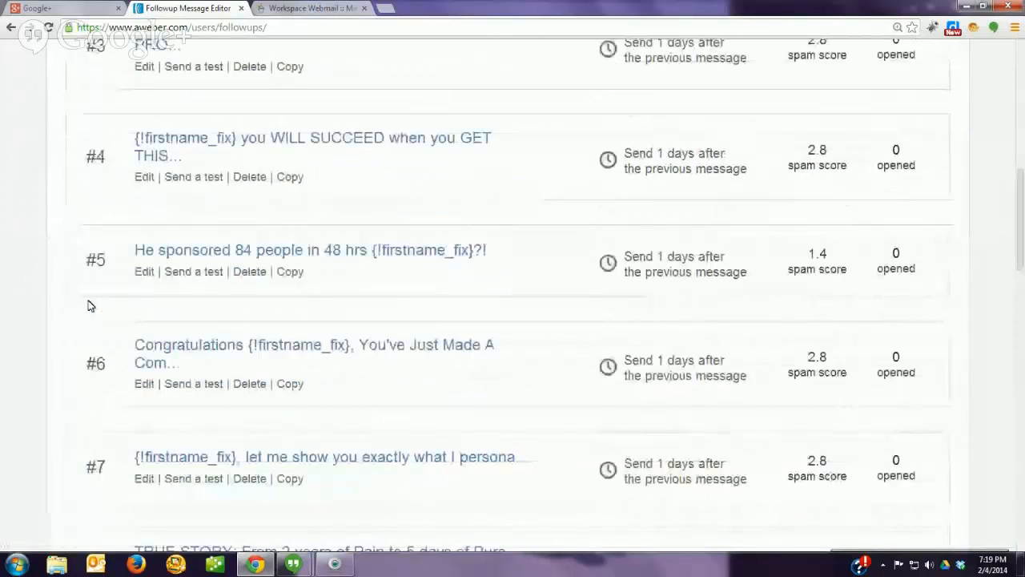
{"action": "scroll", "coordinate": [160, 344], "scroll_direction": "up", "scroll_amount": 6}
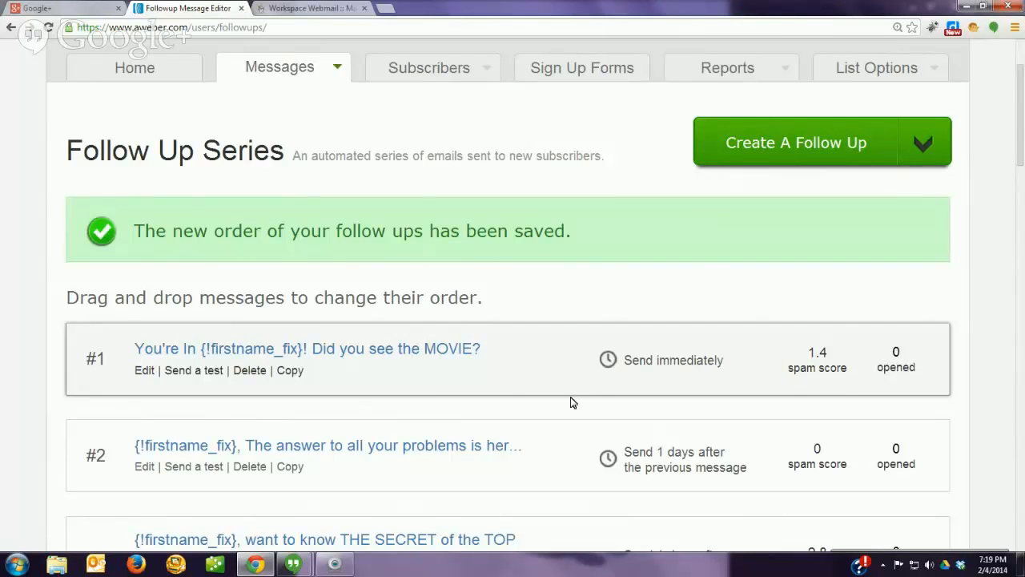
Step: Review the reordered series, then bring up the Messages dropdown showing Follow Up Series, Broadcasts and Blog Broadcasts
{"action": "scroll", "coordinate": [640, 356], "scroll_direction": "down", "scroll_amount": 1}
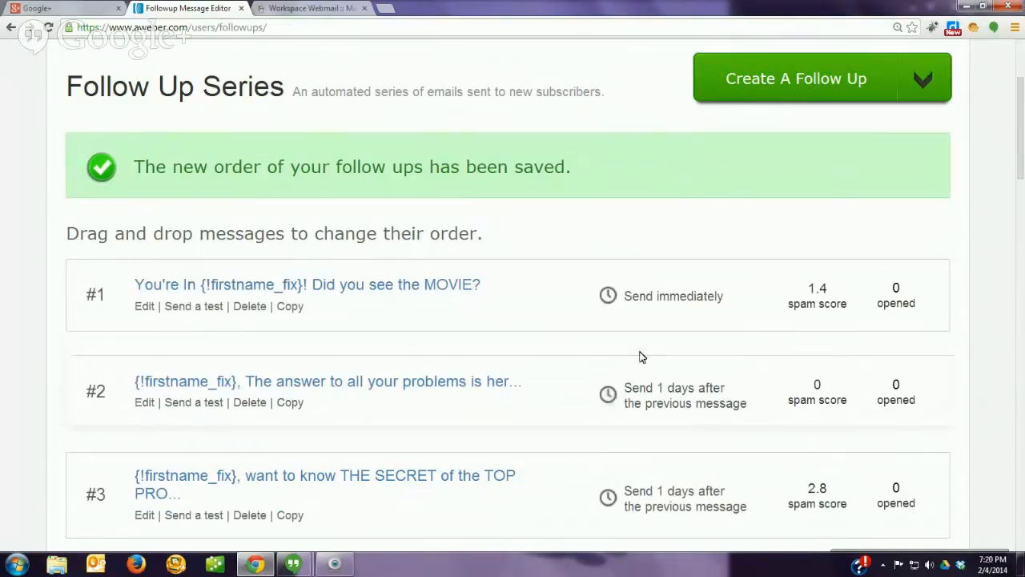
{"action": "scroll", "coordinate": [641, 356], "scroll_direction": "down", "scroll_amount": 1}
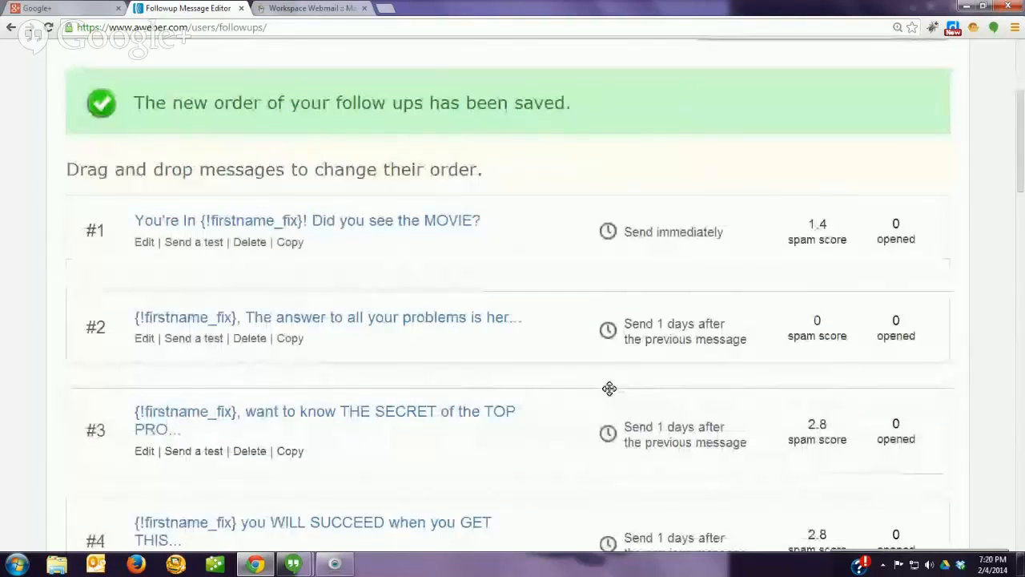
{"action": "scroll", "coordinate": [609, 388], "scroll_direction": "down", "scroll_amount": 1}
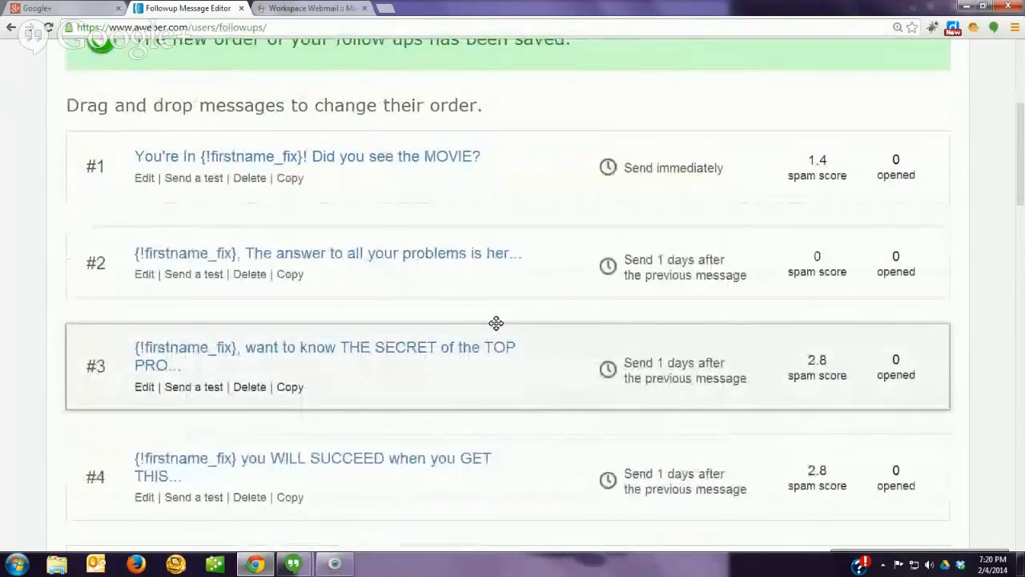
{"action": "scroll", "coordinate": [496, 322], "scroll_direction": "up", "scroll_amount": 2}
{"action": "scroll", "coordinate": [496, 323], "scroll_direction": "up", "scroll_amount": 2}
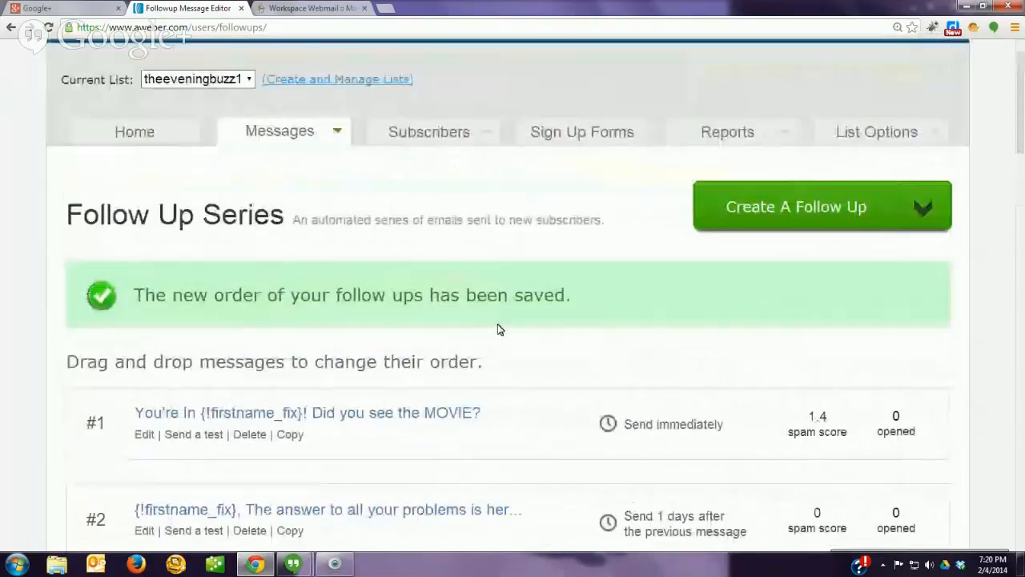
{"action": "scroll", "coordinate": [609, 293], "scroll_direction": "up", "scroll_amount": 1}
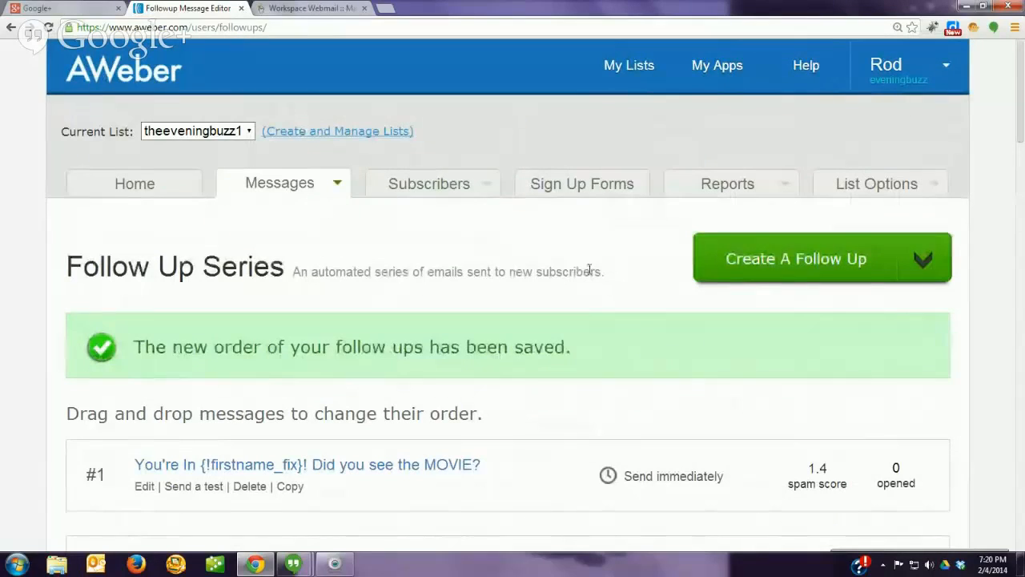
{"action": "mouse_move", "coordinate": [275, 190]}
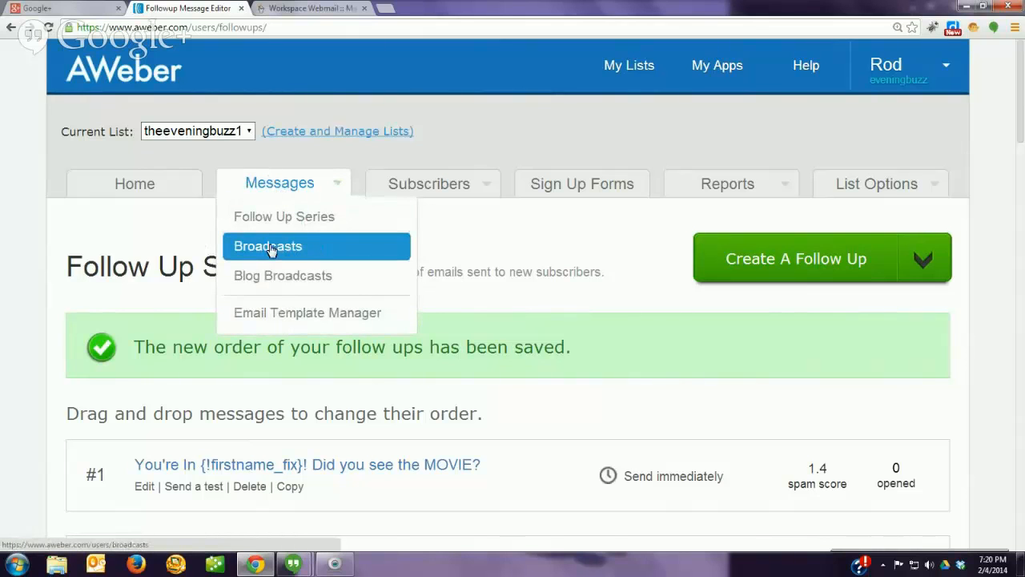
Step: Go to Messages > Broadcasts and create the first broadcast in the drag-and-drop editor
{"action": "left_click", "coordinate": [269, 247]}
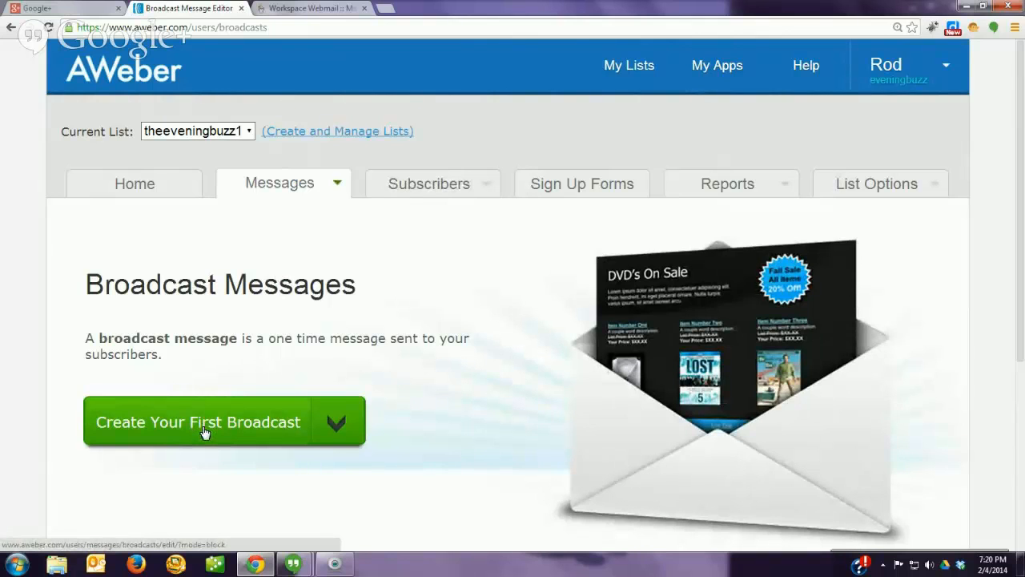
{"action": "left_click", "coordinate": [205, 432]}
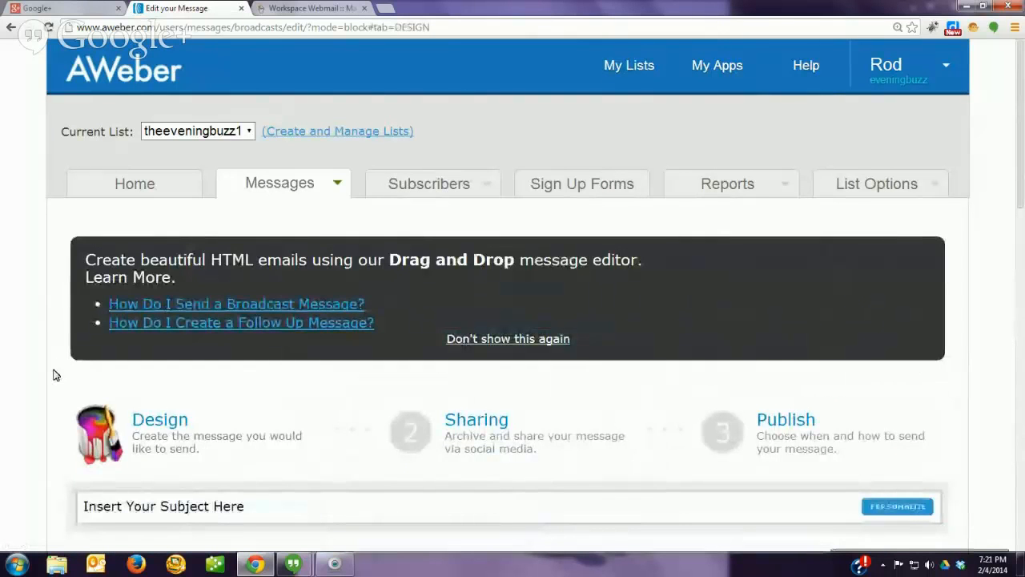
{"action": "scroll", "coordinate": [55, 374], "scroll_direction": "down", "scroll_amount": 3}
Step: Fill the Insert Your Subject Here field with 'Wow, I just thought of you in the shower...'
{"action": "left_click", "coordinate": [264, 253]}
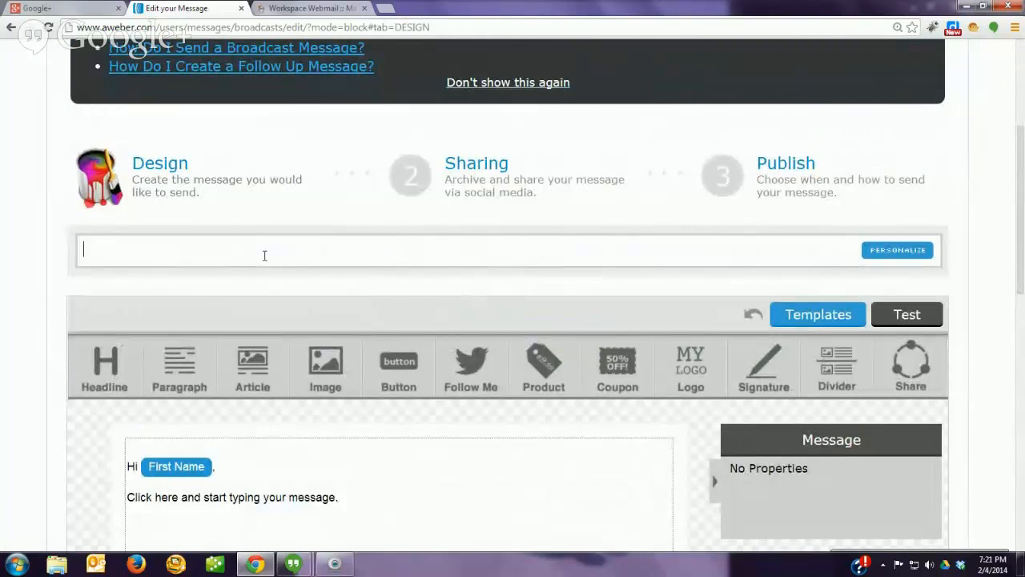
{"action": "type", "text": "Wow, I just t"}
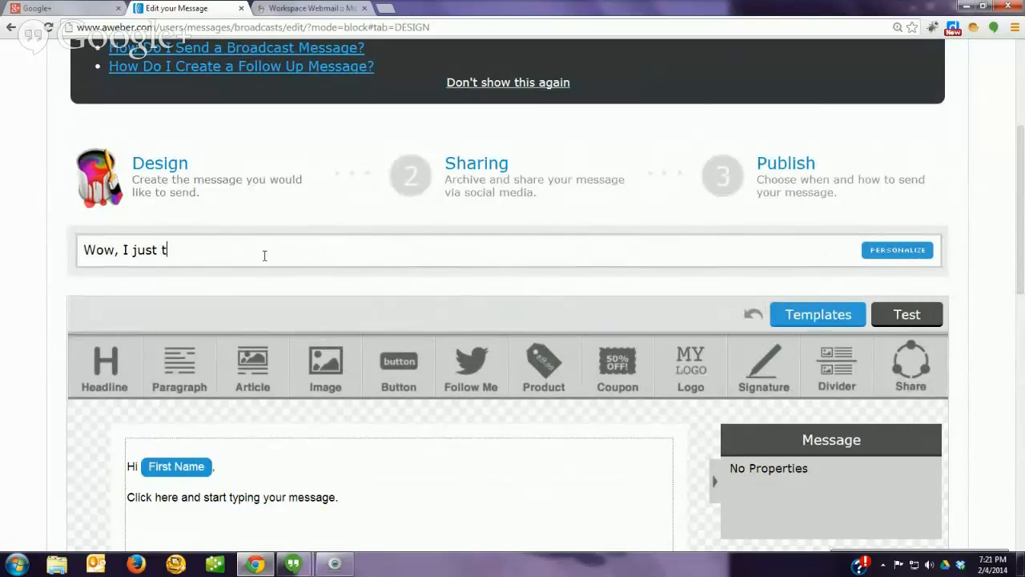
{"action": "type", "text": "hought of you in the shower"}
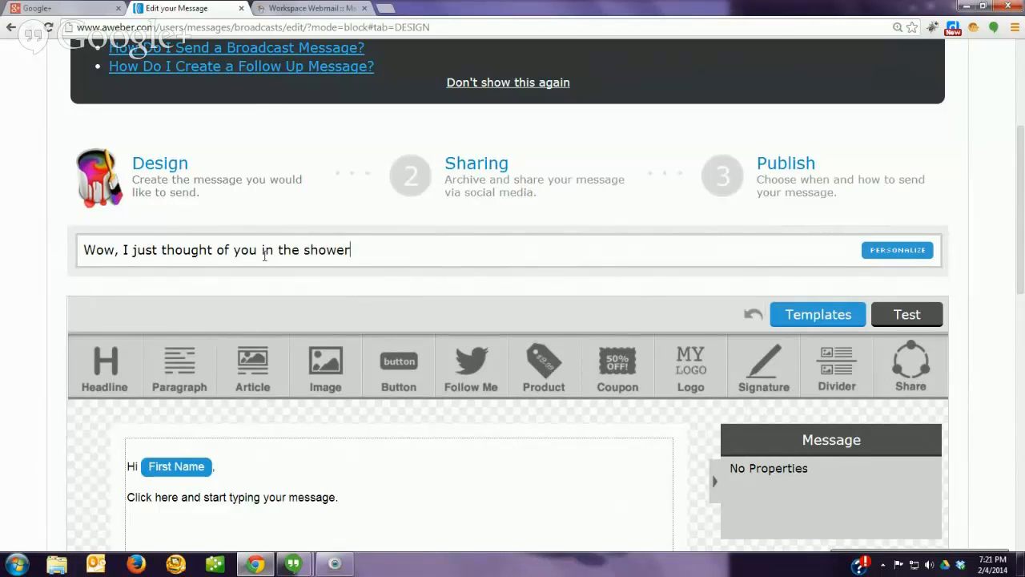
{"action": "type", "text": "..."}
{"action": "scroll", "coordinate": [59, 301], "scroll_direction": "down", "scroll_amount": 3}
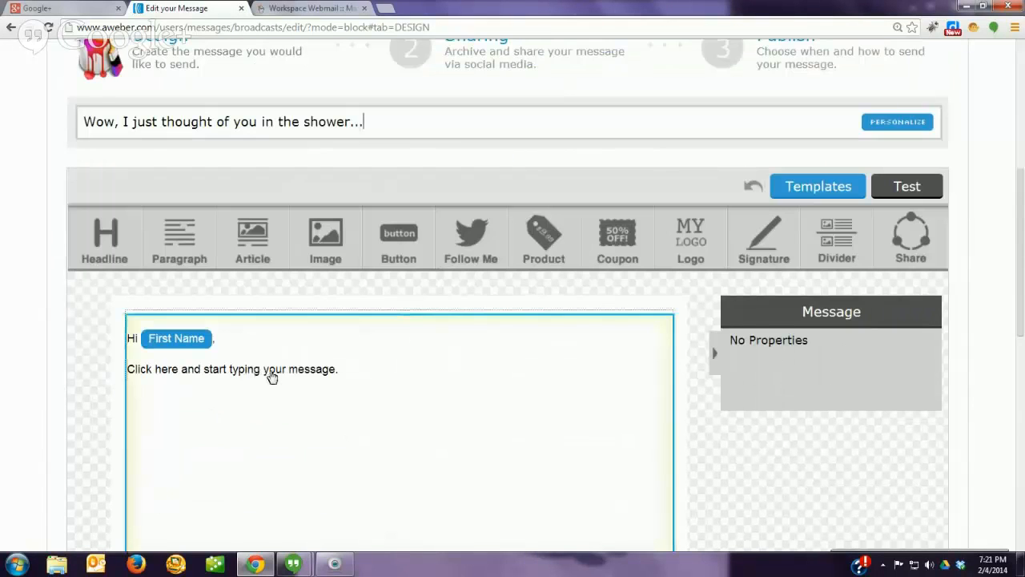
Step: Select the message paragraph block and split it into two columns
{"action": "left_click", "coordinate": [271, 376]}
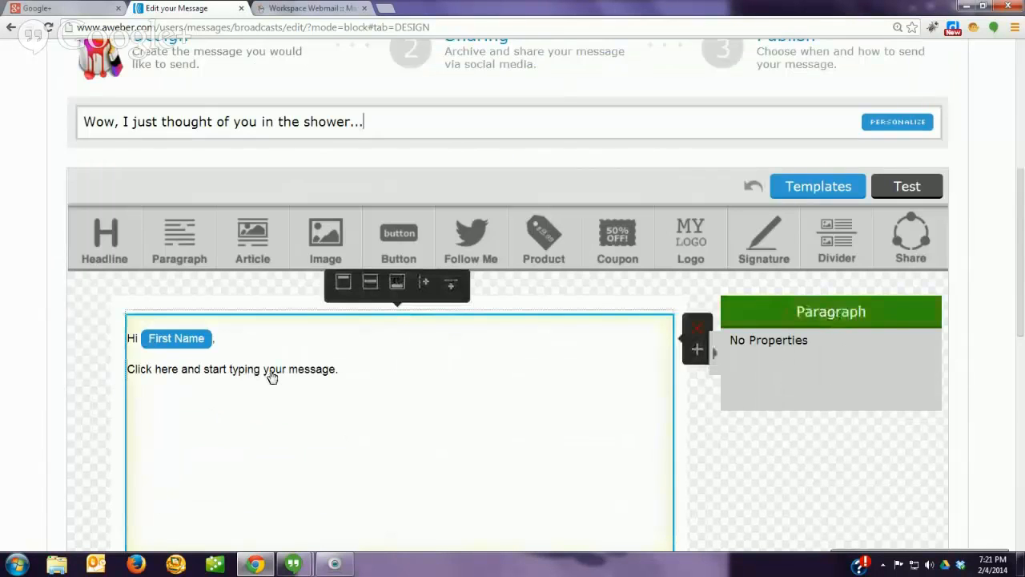
{"action": "left_click", "coordinate": [355, 368]}
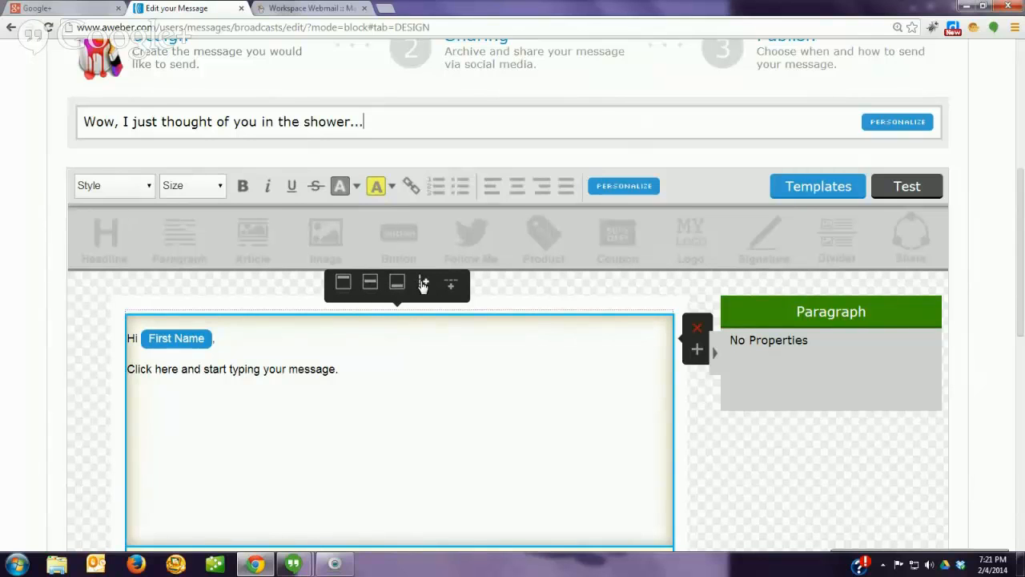
{"action": "left_click", "coordinate": [422, 283]}
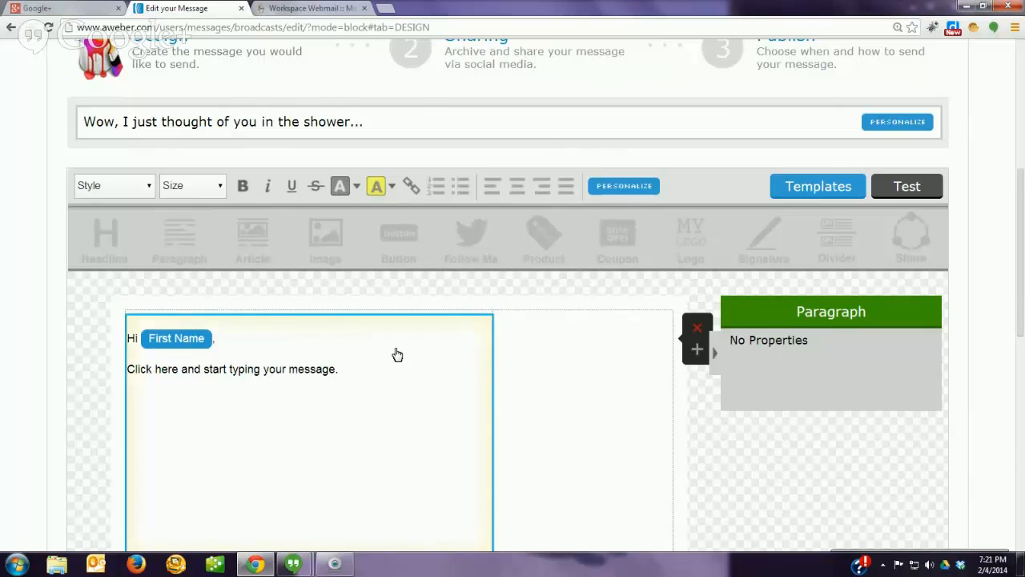
Step: Highlight the whole placeholder sentence 'Click here and start typing your message.'
{"action": "left_click", "coordinate": [247, 369]}
{"action": "double_click", "coordinate": [247, 370]}
{"action": "left_click", "coordinate": [247, 369]}
{"action": "double_click", "coordinate": [246, 369]}
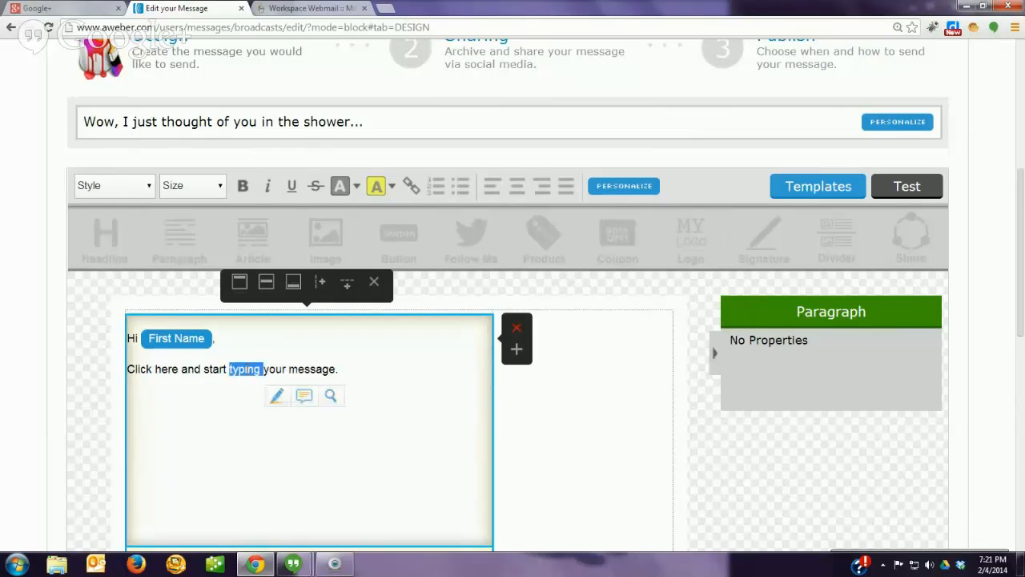
{"action": "left_click", "coordinate": [246, 369]}
{"action": "double_click", "coordinate": [247, 369]}
{"action": "left_click", "coordinate": [247, 369]}
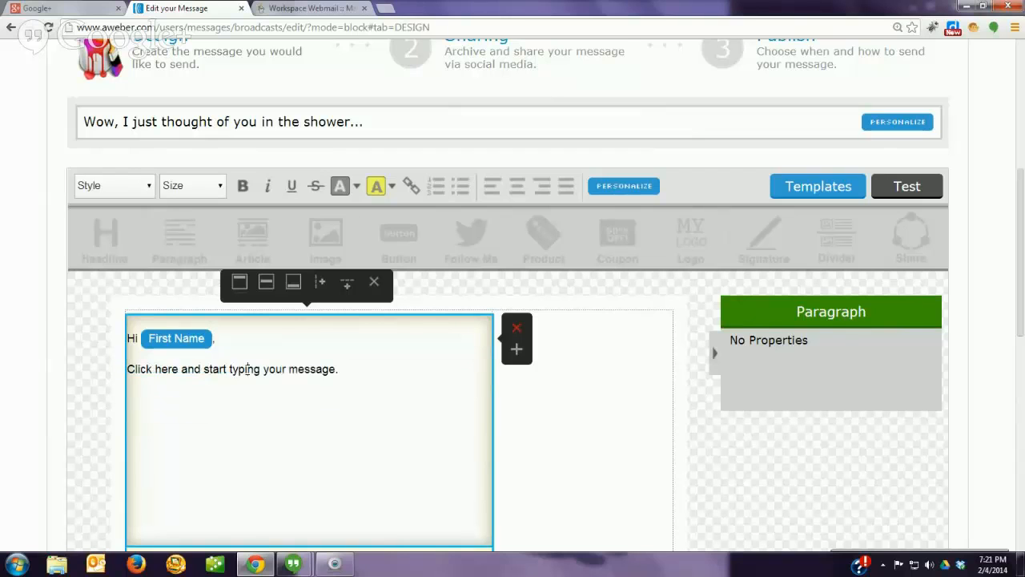
{"action": "left_click_drag", "start_coordinate": [125, 367], "coordinate": [342, 371]}
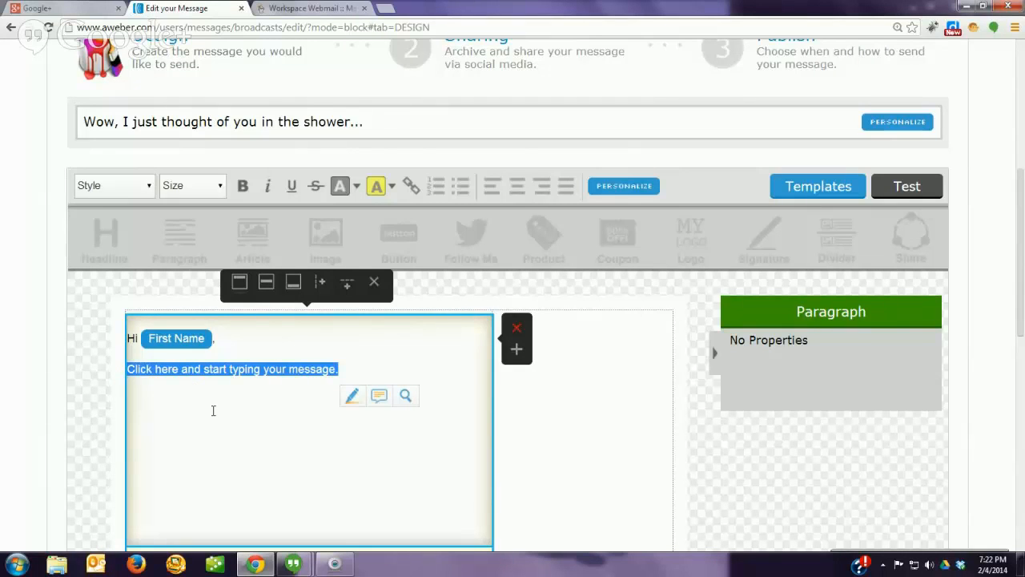
Step: Type 'You won't believe what I was thinking about you in the shower this morning.' plus a lather line
{"action": "type", "text": "You won't "}
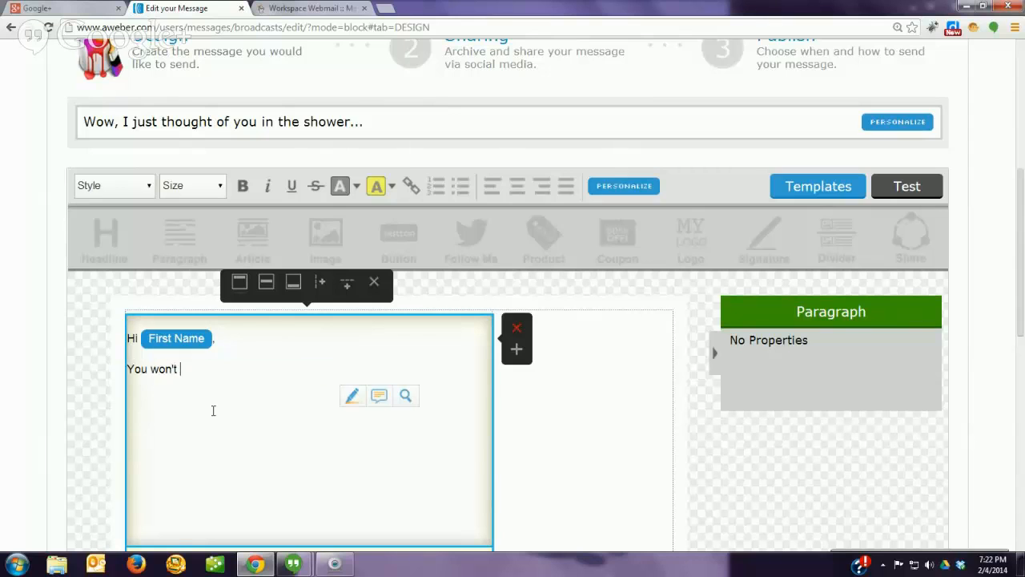
{"action": "type", "text": "believe what I was think"}
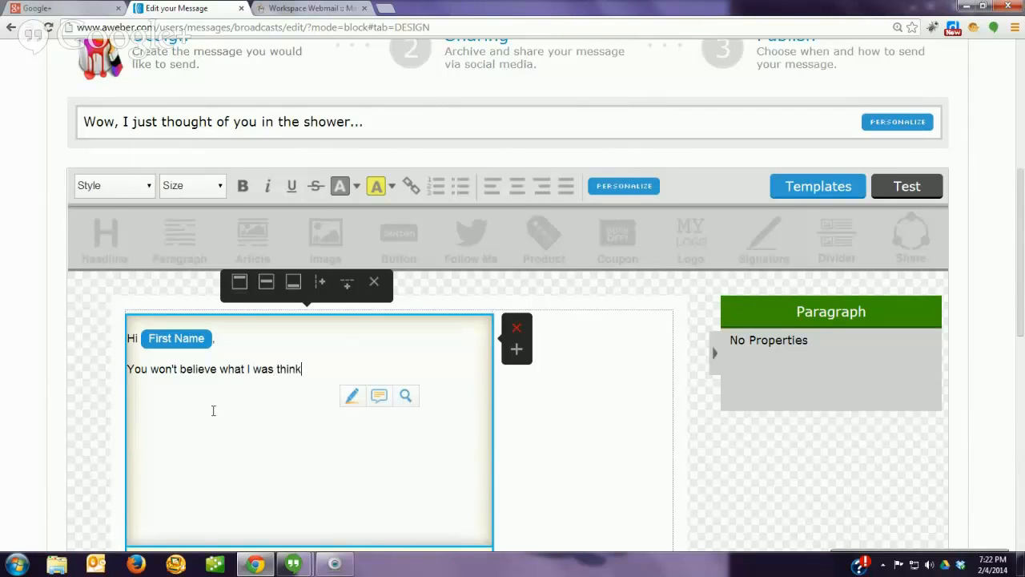
{"action": "type", "text": "ing about you in th"}
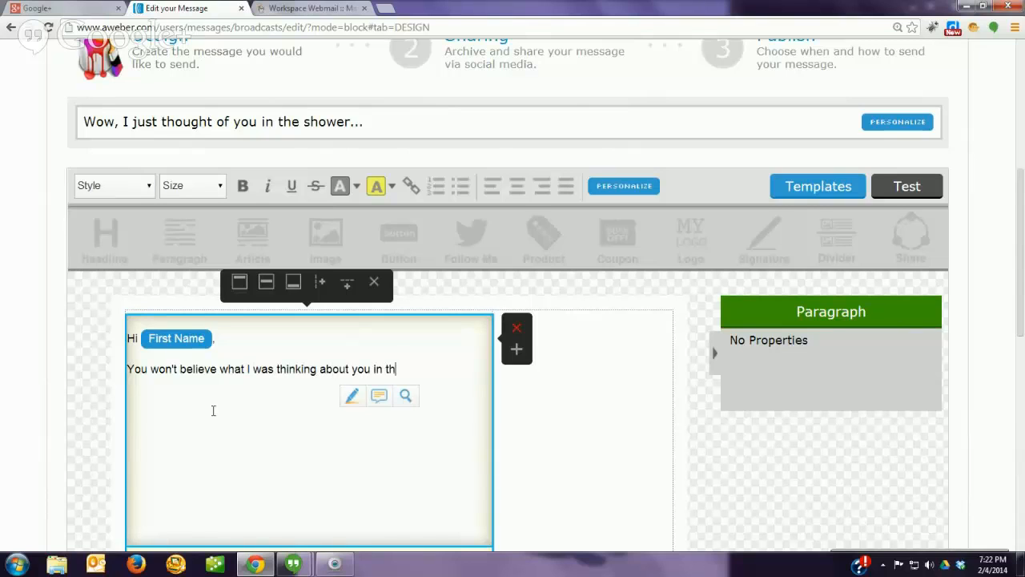
{"action": "type", "text": "e shower this mornin"}
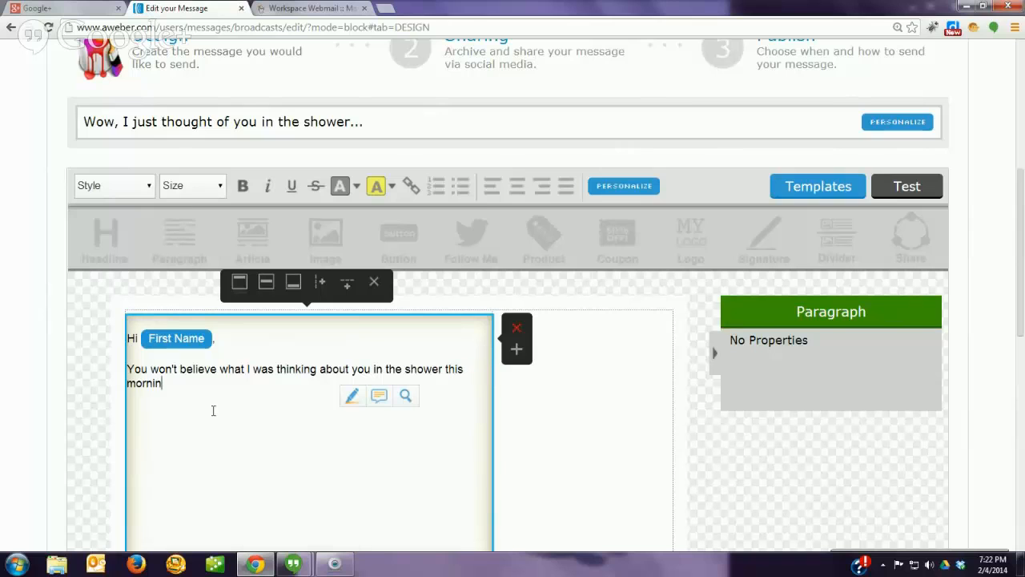
{"action": "type", "text": "g."}
{"action": "key", "text": "Return"}
{"action": "type", "text": "As the l;a"}
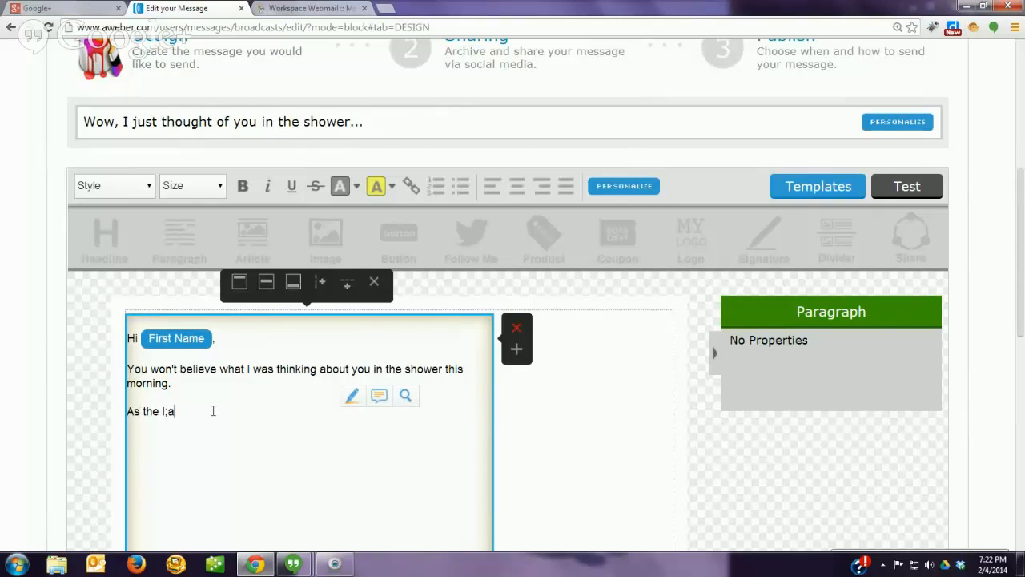
{"action": "key", "text": "BackSpace"}
{"action": "key", "text": "BackSpace"}
{"action": "type", "text": "aTHER RAN D"}
{"action": "scroll", "coordinate": [289, 439], "scroll_direction": "down", "scroll_amount": 3}
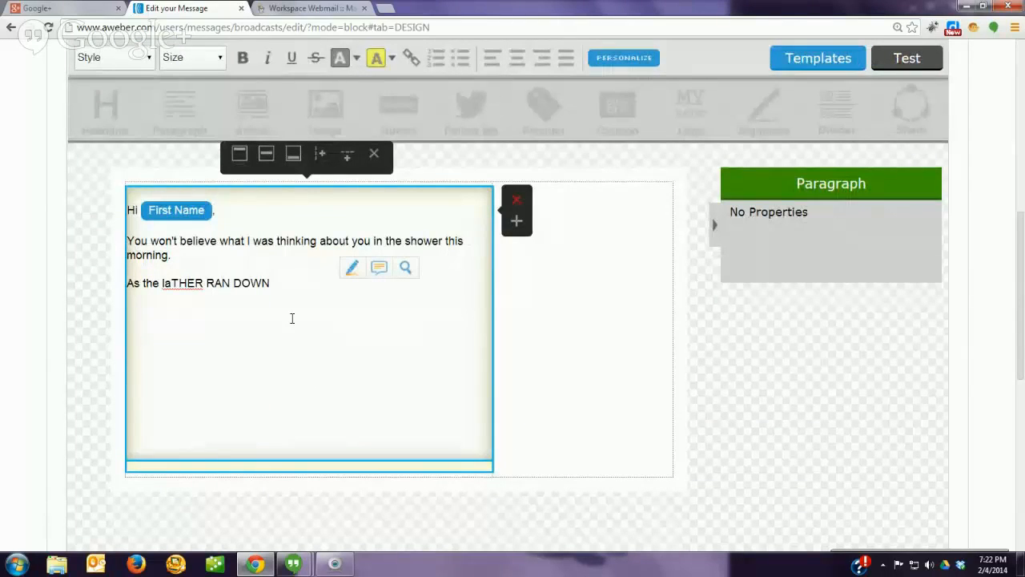
{"action": "key", "text": "BackSpace"}
{"action": "key", "text": "BackSpace"}
{"action": "key", "text": "BackSpace"}
{"action": "key", "text": "BackSpace"}
{"action": "key", "text": "BackSpace"}
{"action": "key", "text": "BackSpace"}
{"action": "key", "text": "BackSpace"}
{"action": "key", "text": "BackSpace"}
{"action": "key", "text": "BackSpace"}
{"action": "key", "text": "BackSpace"}
{"action": "key", "text": "BackSpace"}
{"action": "key", "text": "BackSpace"}
{"action": "key", "text": "BackSpace"}
{"action": "type", "text": "ther "}
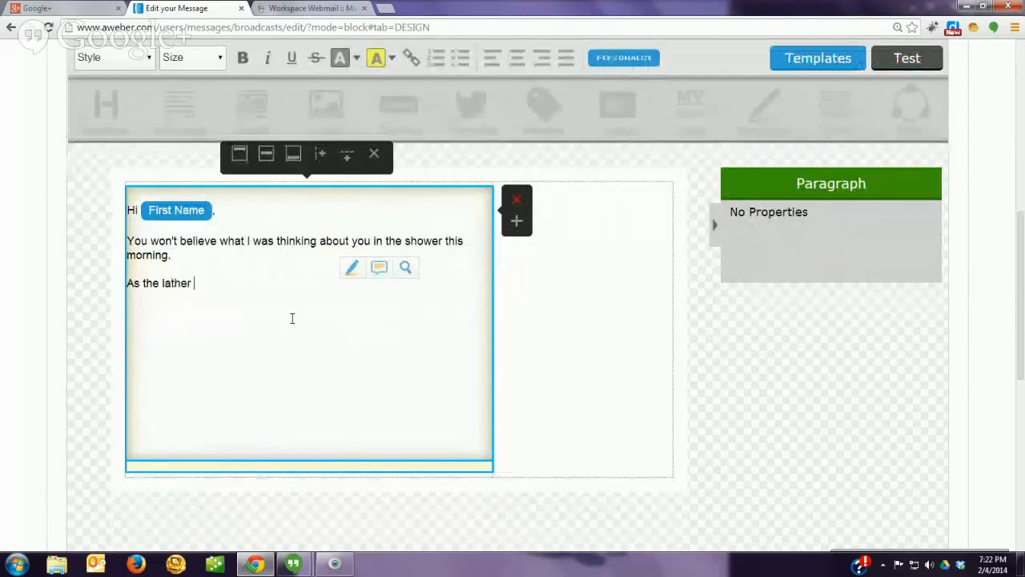
{"action": "type", "text": "down"}
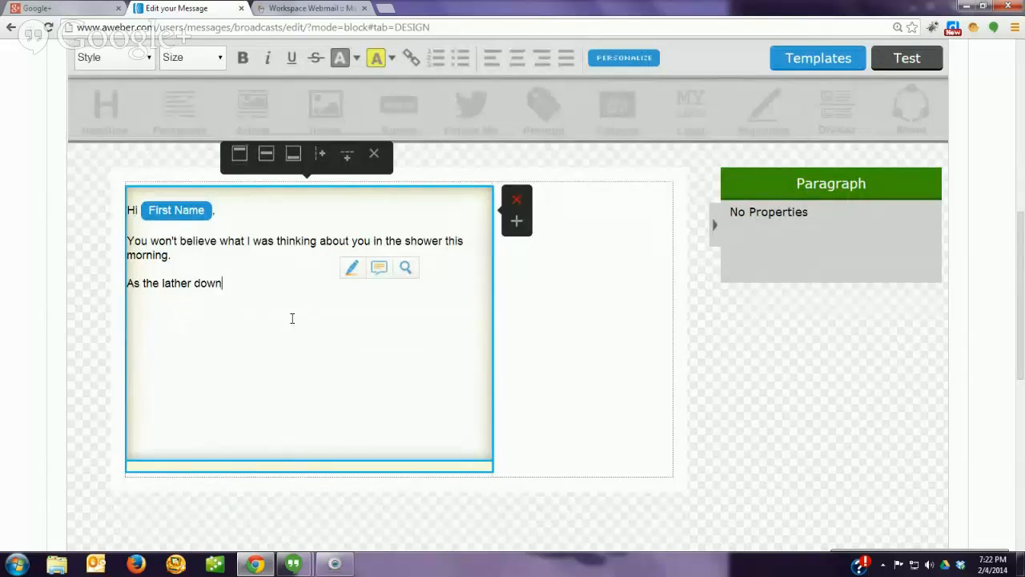
Step: Add the sign-off 'Thank you,' as its own paragraph below the body
{"action": "key", "text": "Return"}
{"action": "key", "text": "Return"}
{"action": "type", "text": "Thank"}
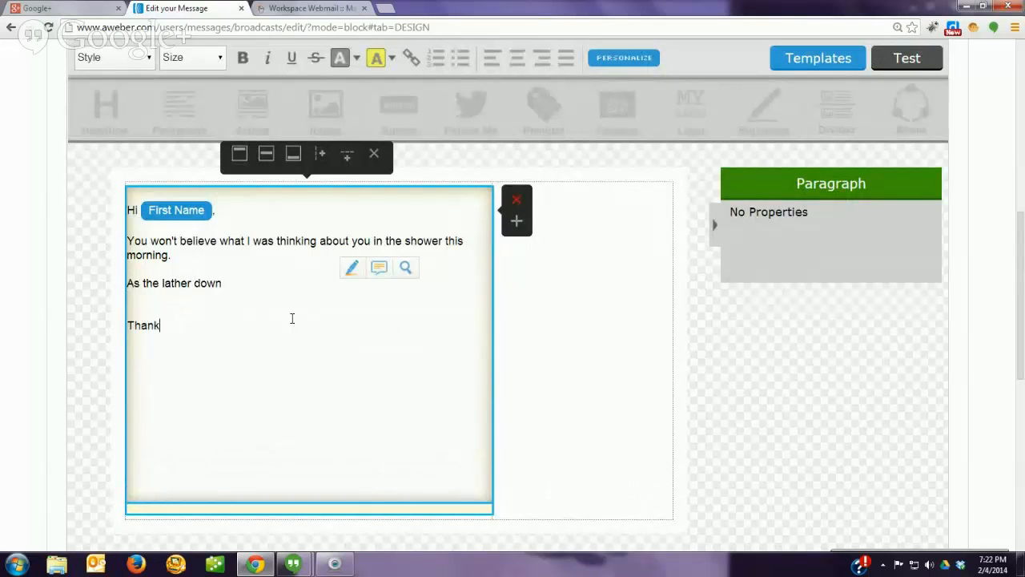
{"action": "type", "text": " you,"}
{"action": "key", "text": "Return"}
{"action": "type", "text": "Pau"}
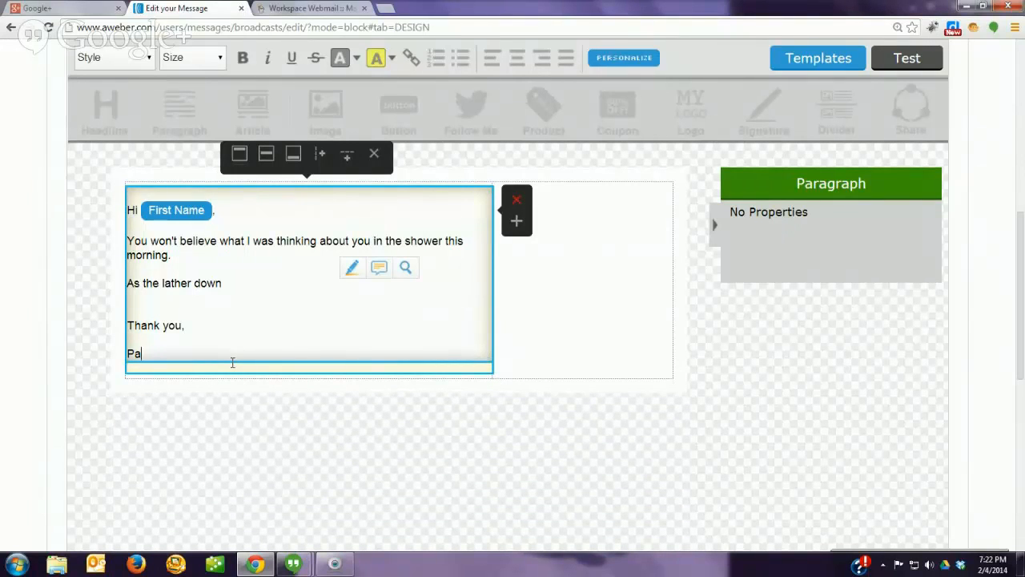
{"action": "key", "text": "BackSpace"}
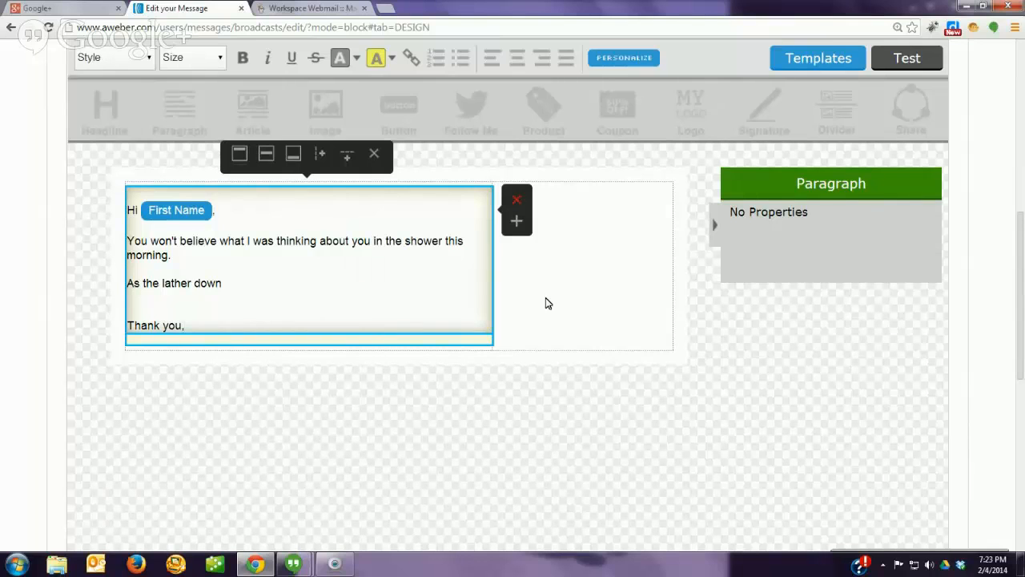
Step: Add a Signature block below 'Thank you,' and start editing its text
{"action": "left_click", "coordinate": [99, 240]}
{"action": "mouse_move", "coordinate": [764, 112]}
{"action": "left_mouse_down"}
{"action": "mouse_move", "coordinate": [687, 174]}
{"action": "mouse_move", "coordinate": [118, 371]}
{"action": "mouse_move", "coordinate": [175, 399]}
{"action": "left_mouse_up"}
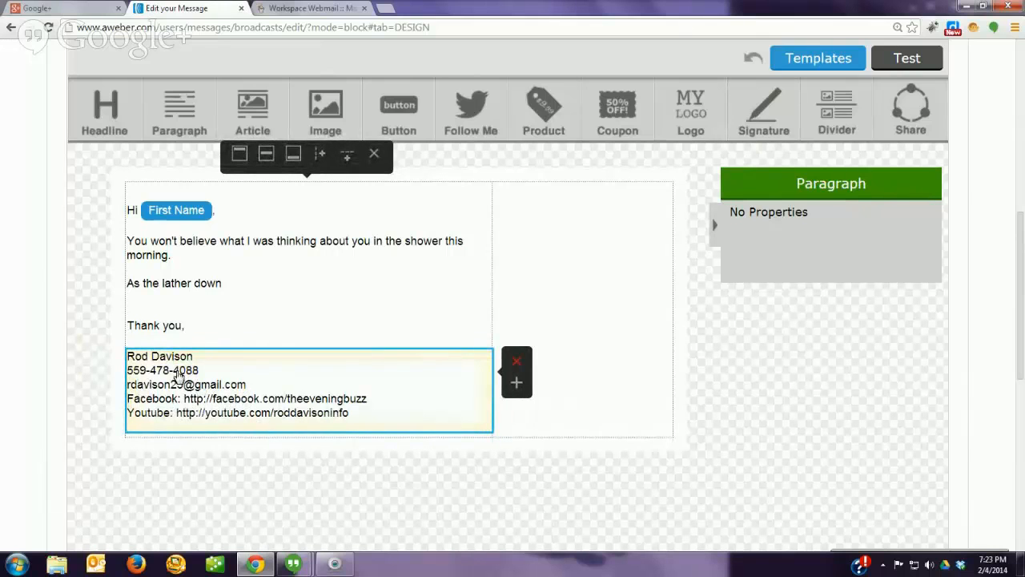
{"action": "left_click", "coordinate": [147, 374]}
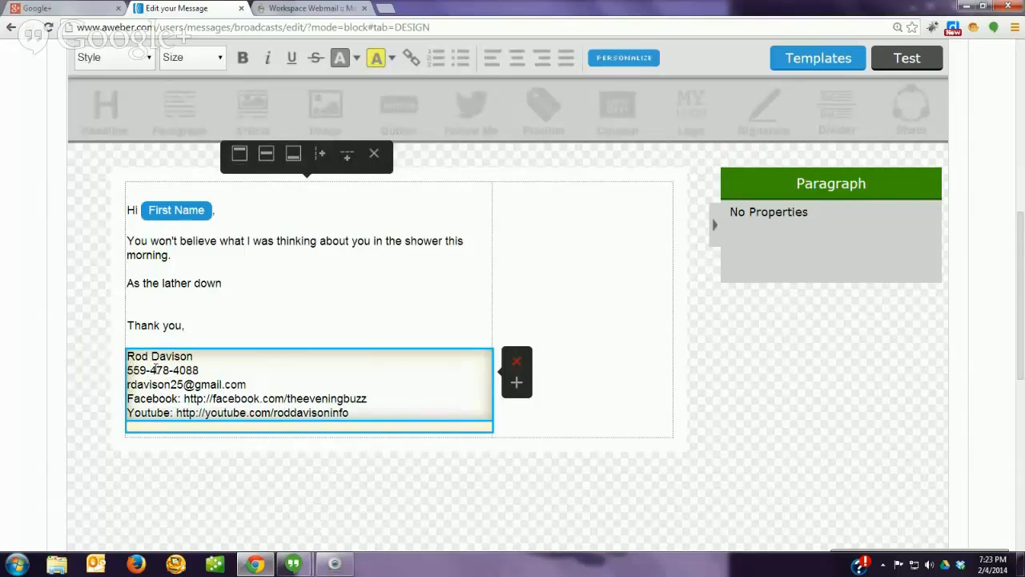
Step: Separate each signature line (name, phone, e-mail, Facebook, YouTube) with a blank line
{"action": "key", "text": "Return"}
{"action": "key", "text": "Down"}
{"action": "key", "text": "Return"}
{"action": "key", "text": "Down"}
{"action": "key", "text": "Return"}
{"action": "key", "text": "Down"}
{"action": "key", "text": "Return"}
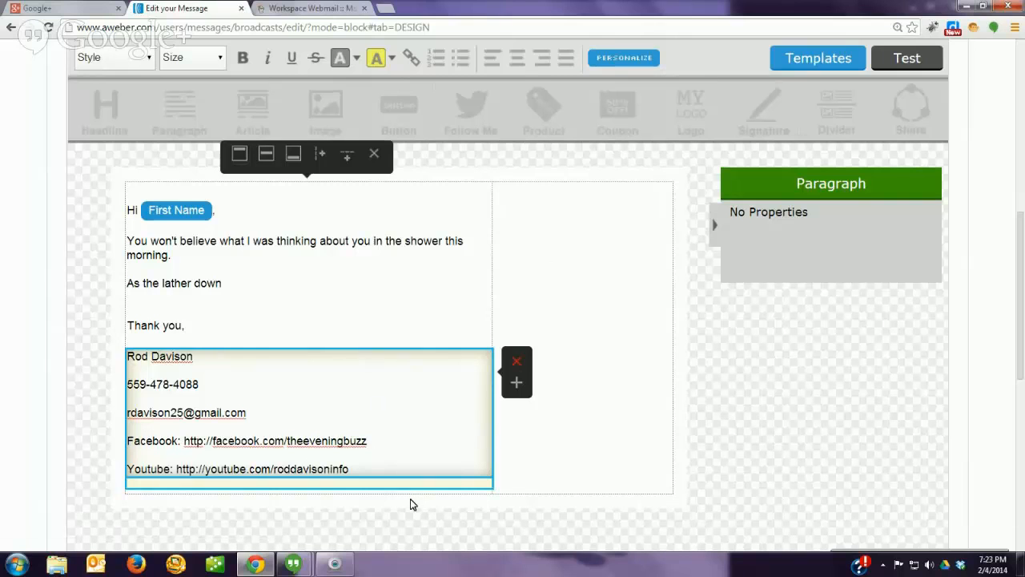
{"action": "left_click", "coordinate": [213, 499]}
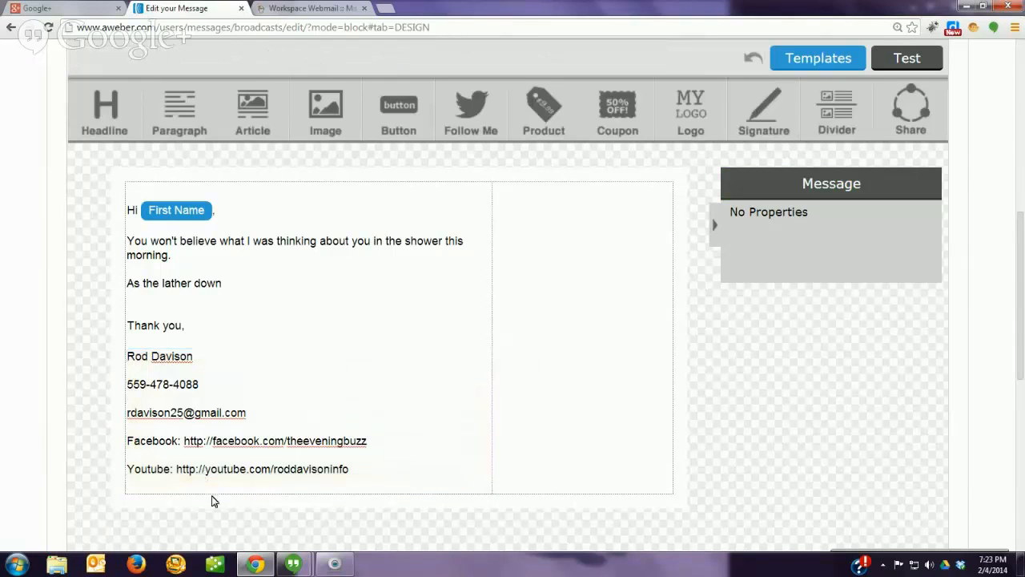
Step: Add an empty line after 'Thank you,' to hold the snippet
{"action": "left_click", "coordinate": [220, 486]}
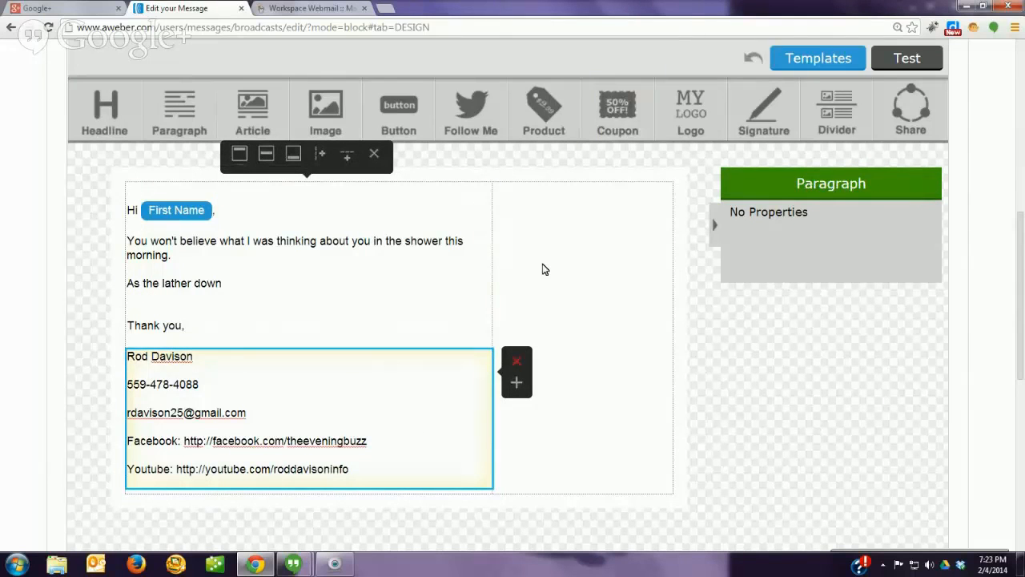
{"action": "left_click", "coordinate": [355, 400]}
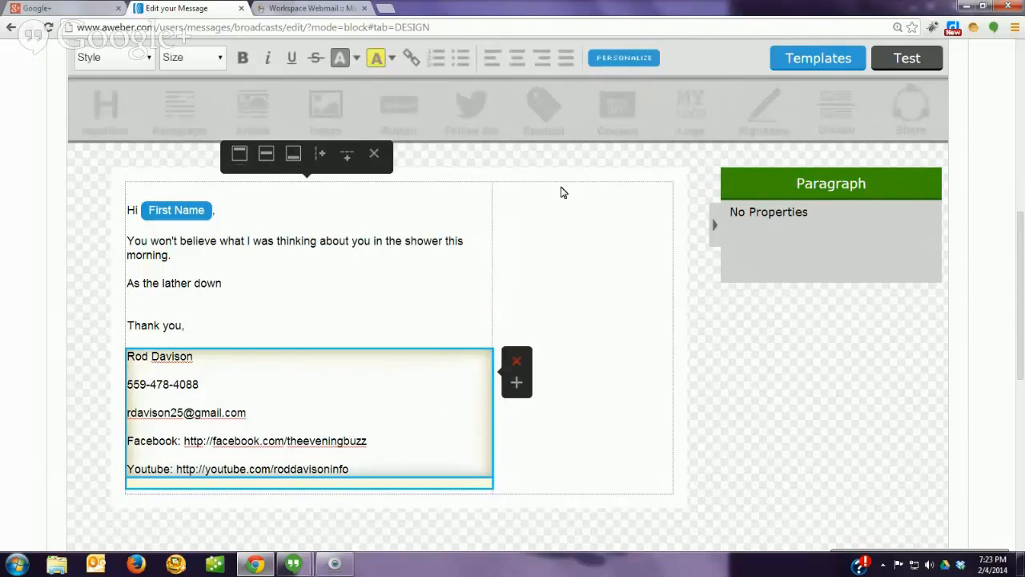
{"action": "left_click", "coordinate": [630, 59]}
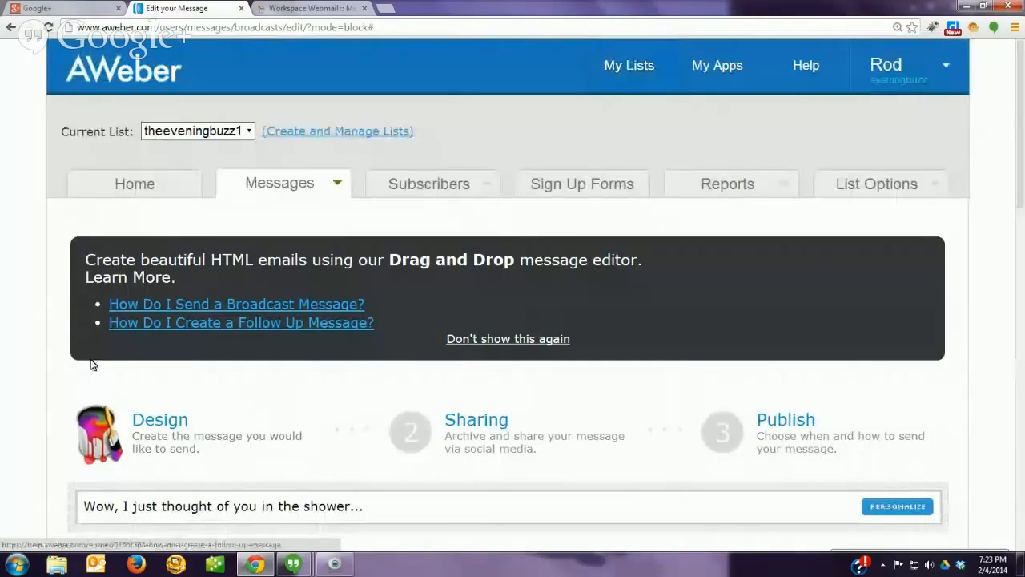
{"action": "scroll", "coordinate": [43, 368], "scroll_direction": "down", "scroll_amount": 7}
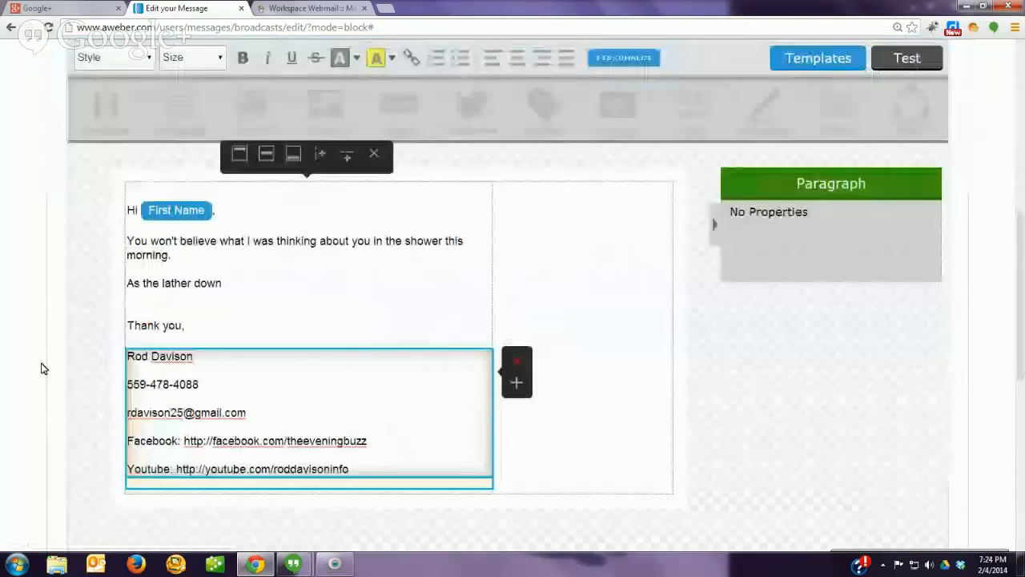
{"action": "left_click", "coordinate": [193, 325]}
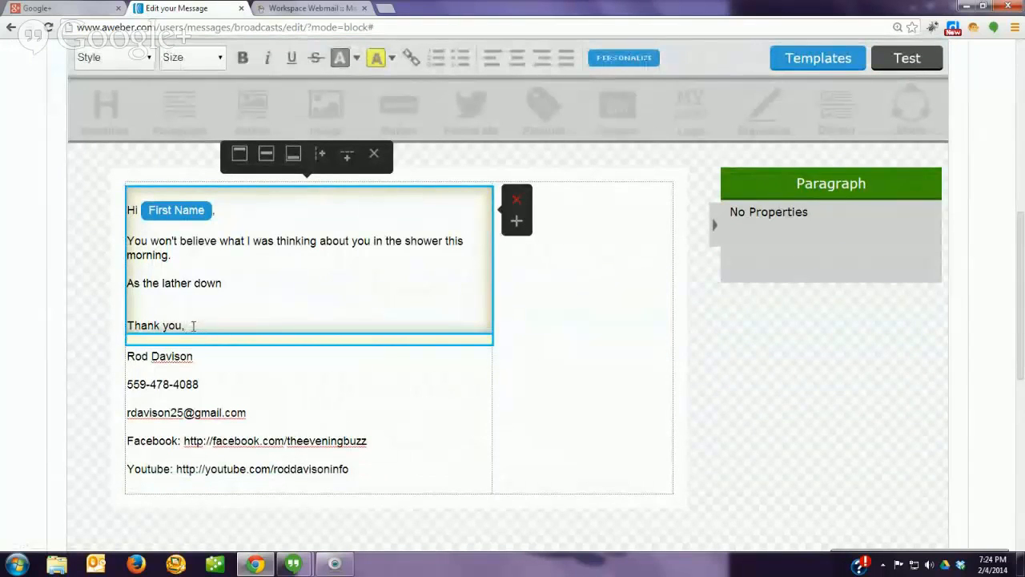
{"action": "key", "text": "Return"}
{"action": "key", "text": "Return"}
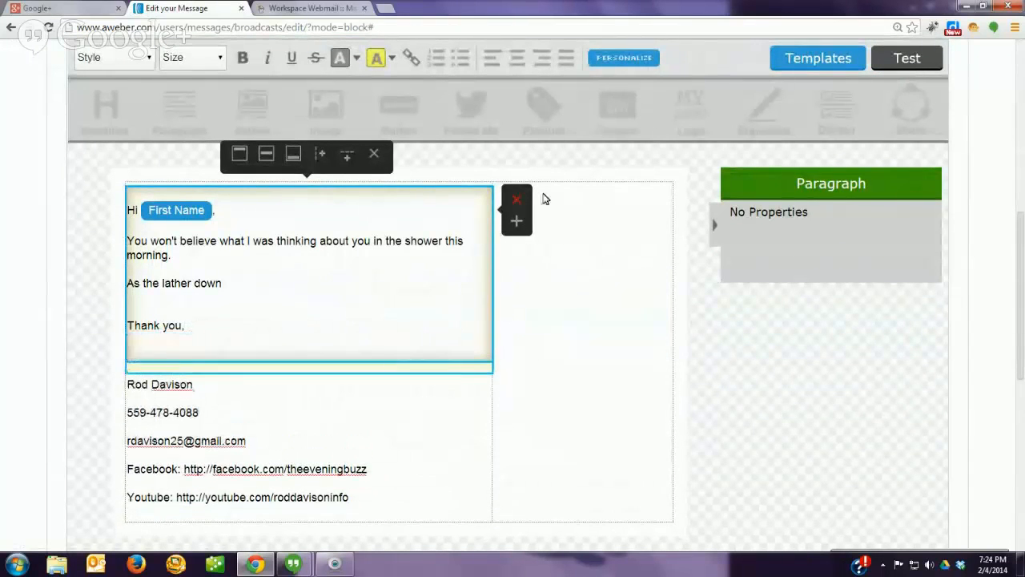
Step: Insert the Your Snippets > Signature tag there and delete the fixed signature block
{"action": "left_click", "coordinate": [622, 57]}
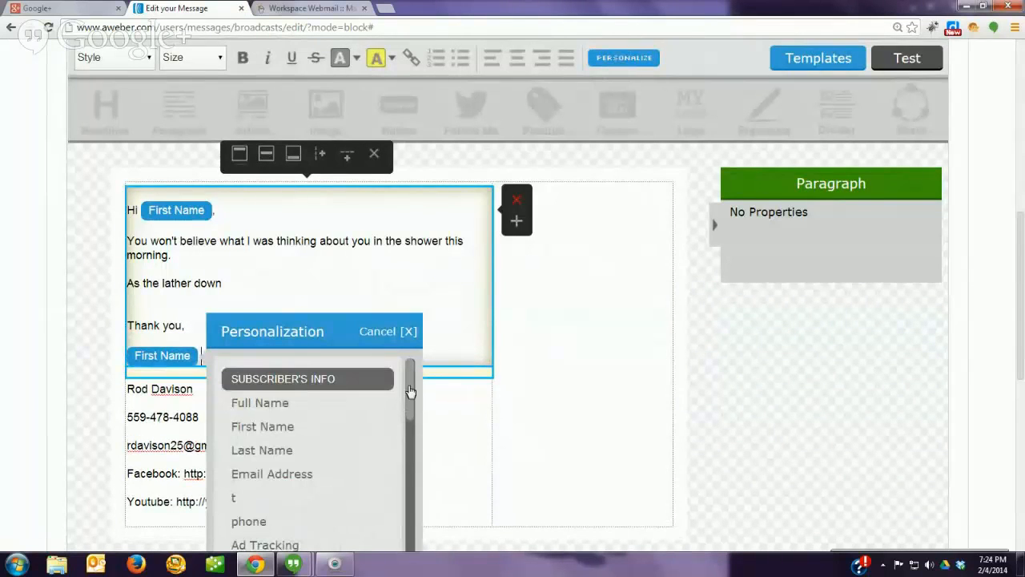
{"action": "left_click_drag", "start_coordinate": [410, 390], "coordinate": [420, 489]}
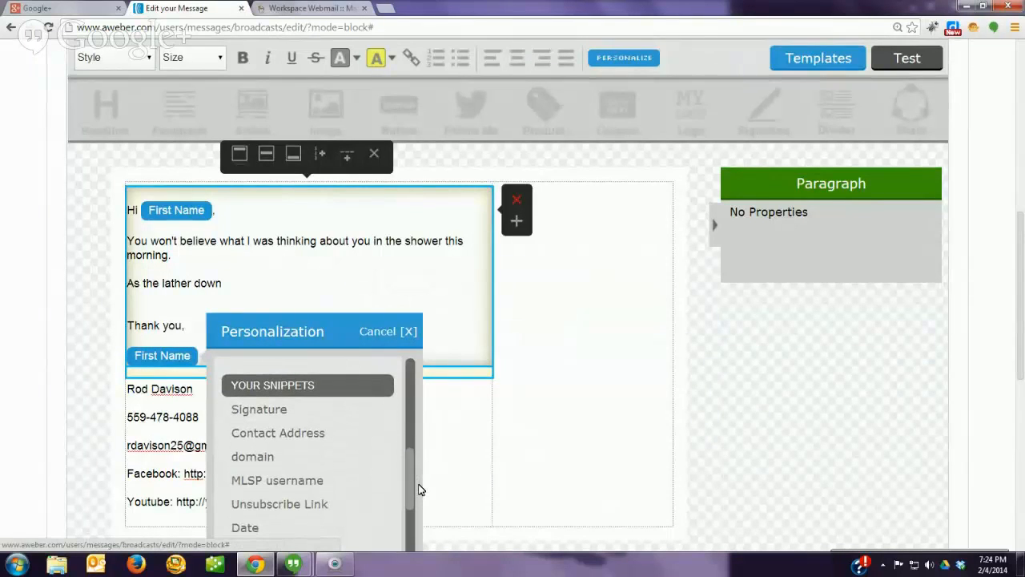
{"action": "left_click", "coordinate": [253, 415]}
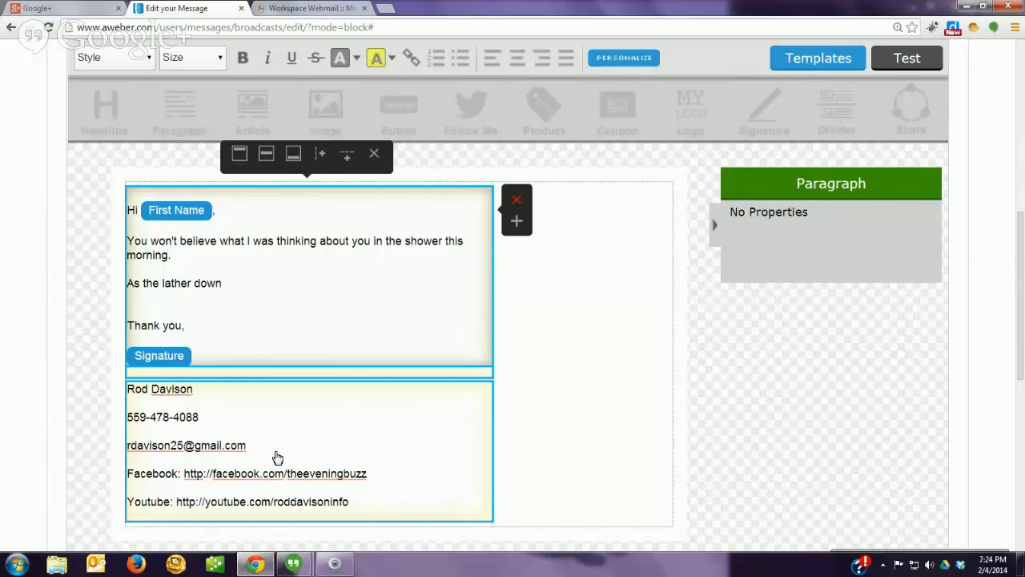
{"action": "triple_click", "coordinate": [374, 501]}
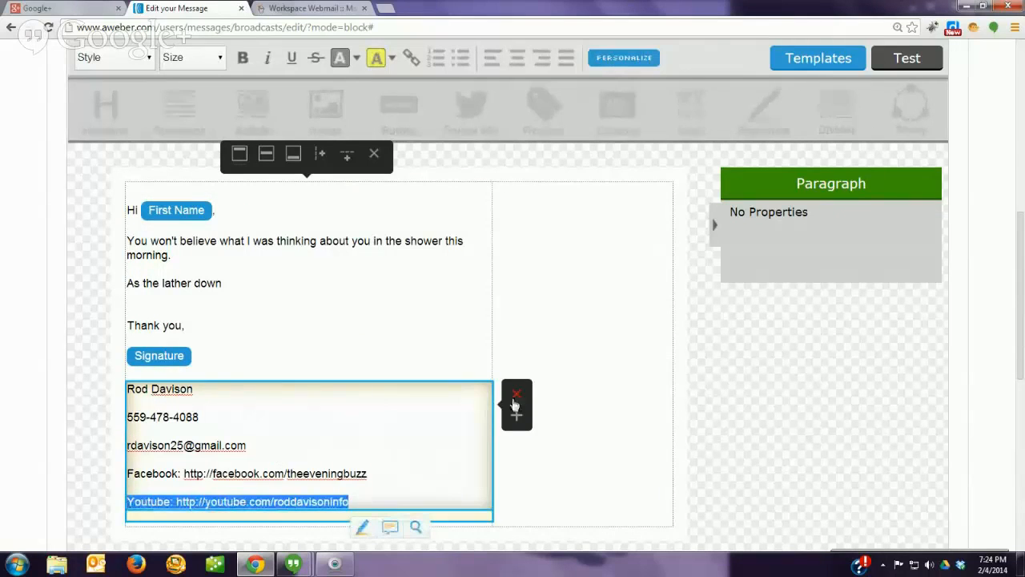
{"action": "left_click", "coordinate": [515, 394]}
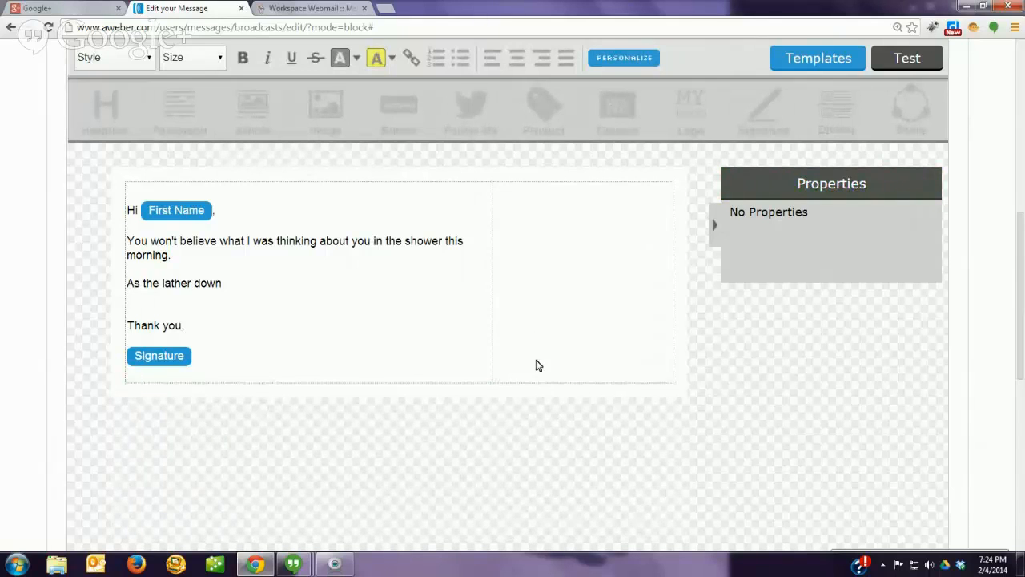
Step: Save the message draft and proceed to the Sharing step
{"action": "scroll", "coordinate": [538, 369], "scroll_direction": "down", "scroll_amount": 2}
{"action": "scroll", "coordinate": [539, 381], "scroll_direction": "down", "scroll_amount": 1}
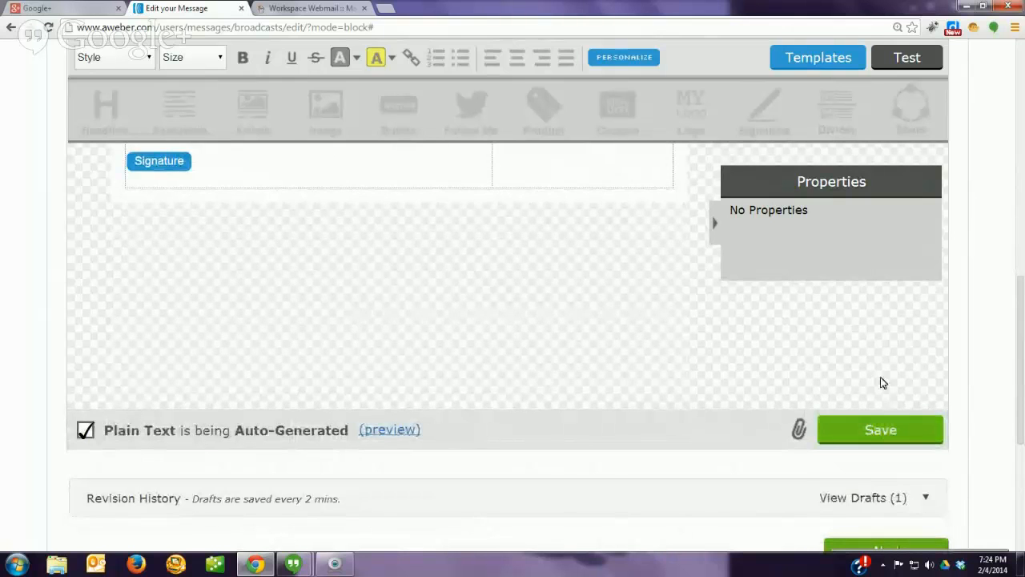
{"action": "scroll", "coordinate": [964, 350], "scroll_direction": "down", "scroll_amount": 2}
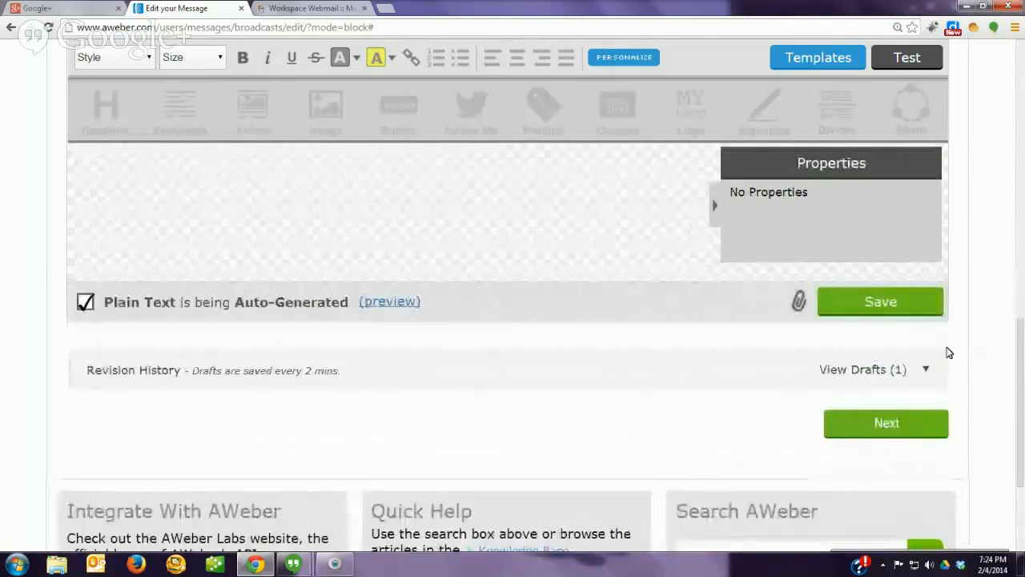
{"action": "left_click", "coordinate": [870, 304]}
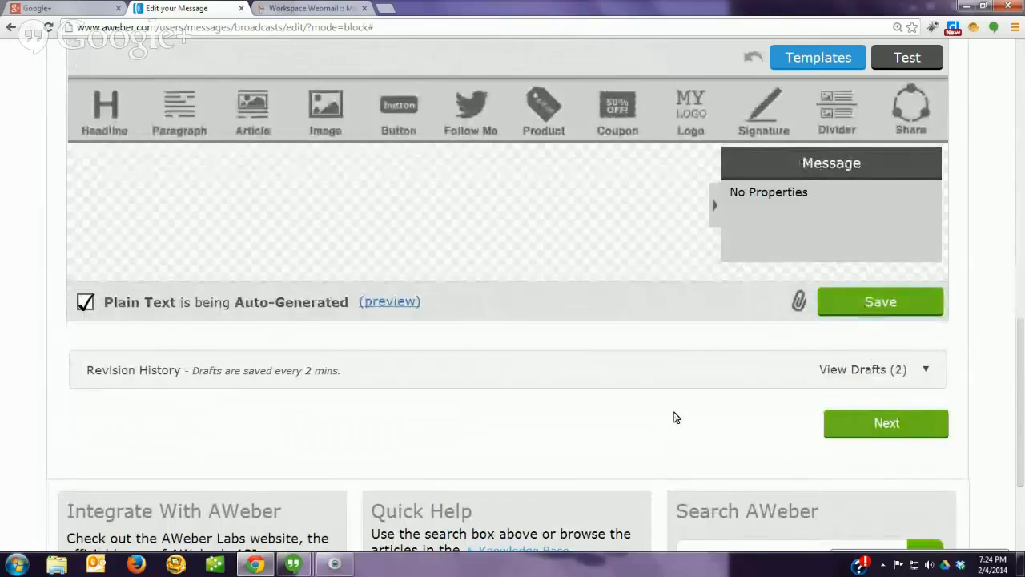
{"action": "left_click", "coordinate": [877, 435]}
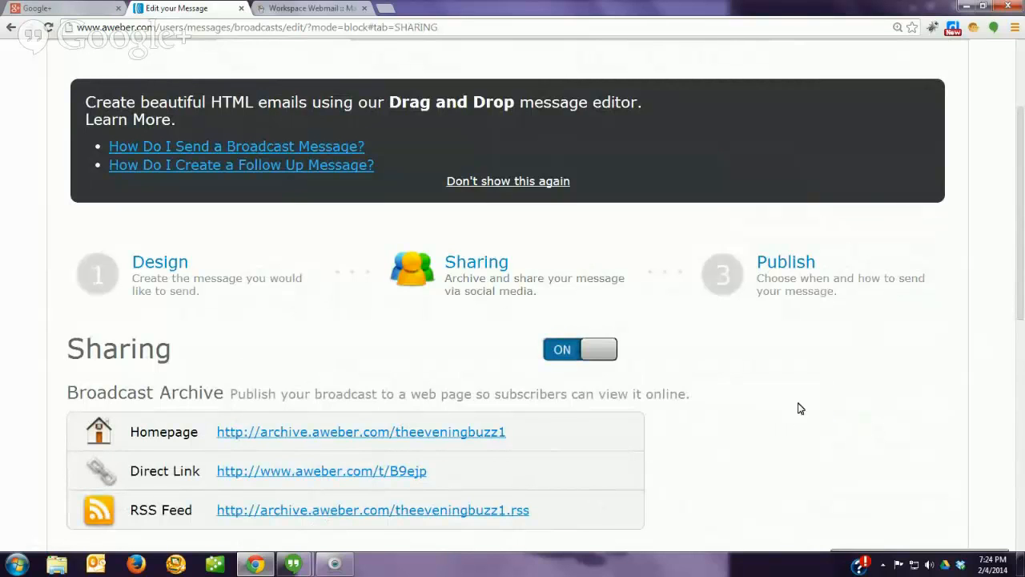
Step: Switch broadcast sharing OFF and continue to the Publish step
{"action": "left_click", "coordinate": [591, 353]}
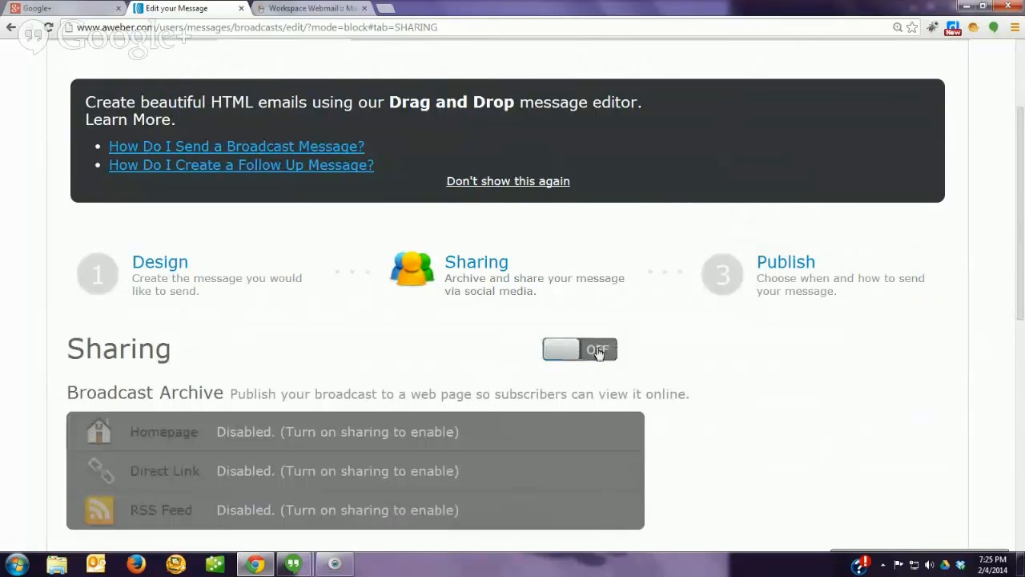
{"action": "scroll", "coordinate": [716, 391], "scroll_direction": "down", "scroll_amount": 2}
{"action": "scroll", "coordinate": [717, 376], "scroll_direction": "down", "scroll_amount": 3}
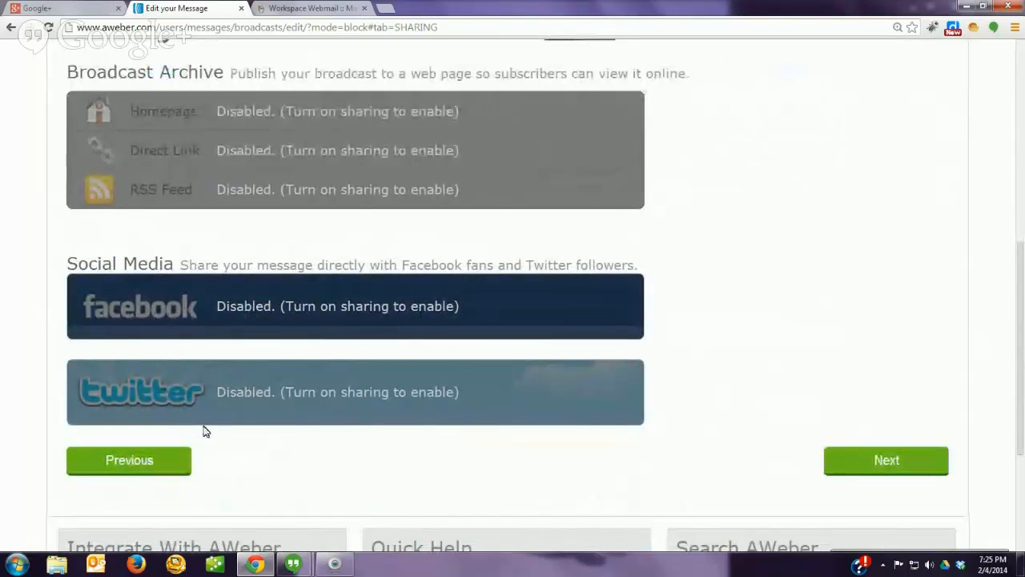
{"action": "scroll", "coordinate": [328, 438], "scroll_direction": "down", "scroll_amount": 3}
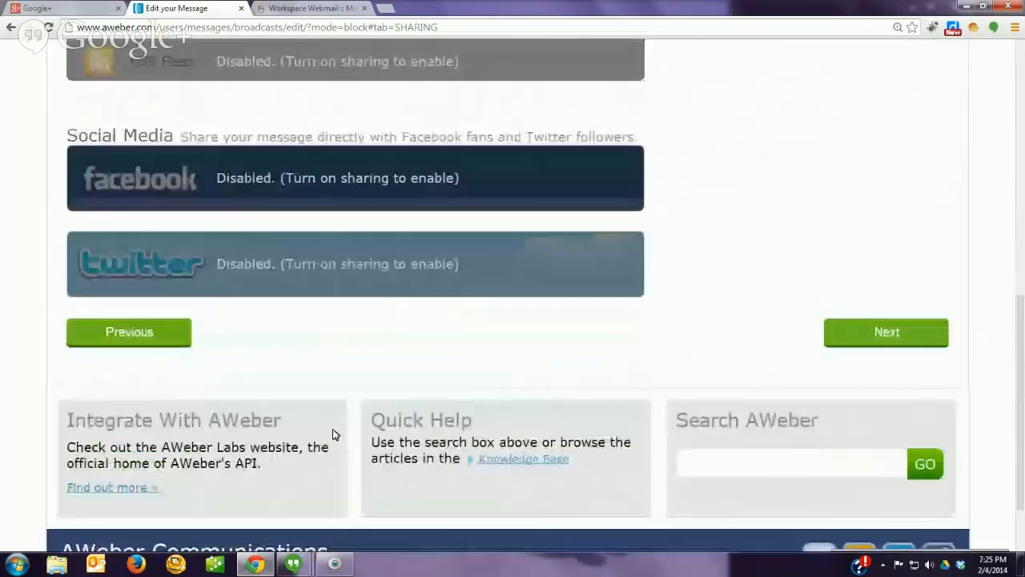
{"action": "left_click", "coordinate": [896, 277]}
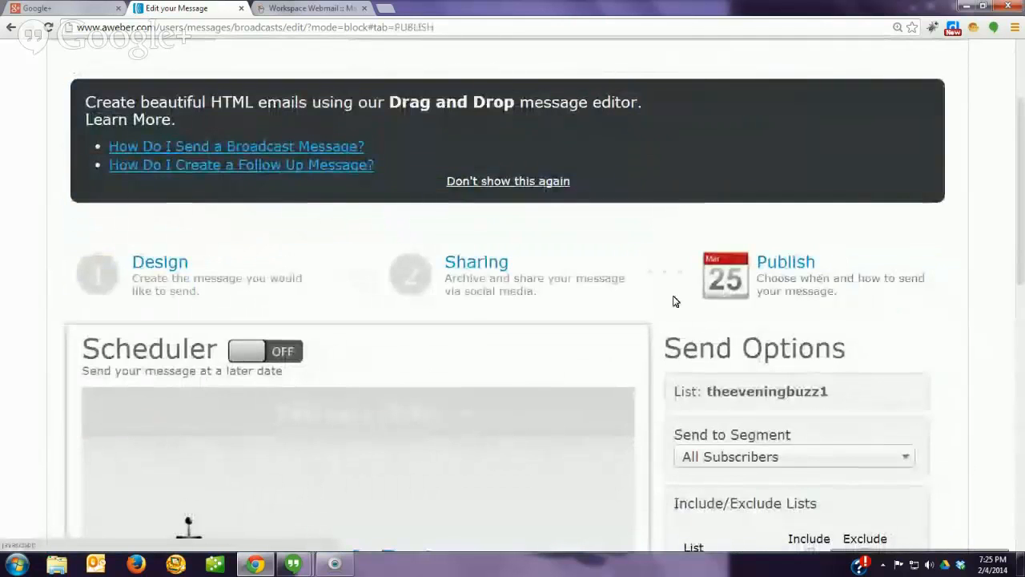
{"action": "scroll", "coordinate": [675, 297], "scroll_direction": "down", "scroll_amount": 1}
{"action": "scroll", "coordinate": [669, 298], "scroll_direction": "down", "scroll_amount": 2}
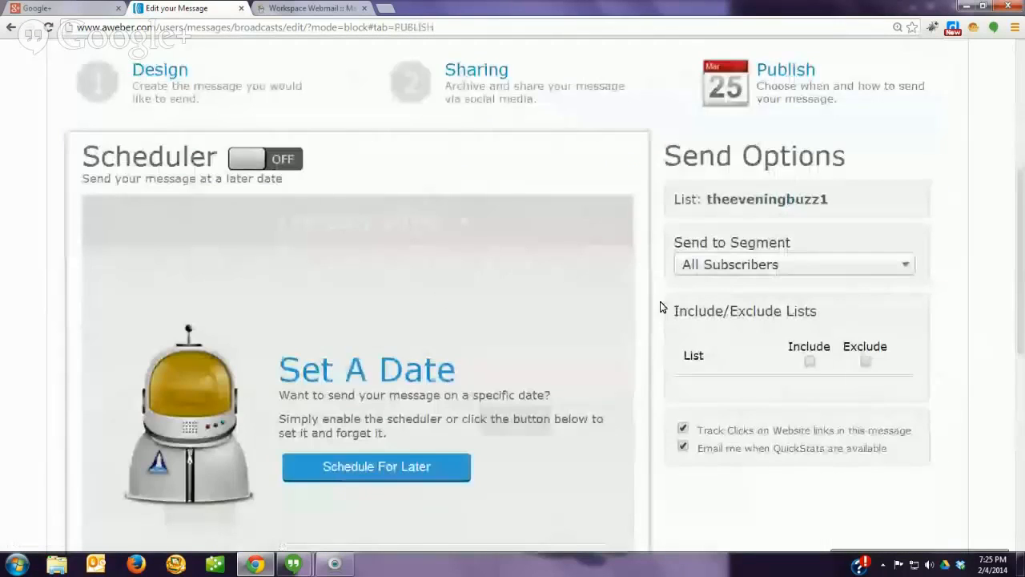
{"action": "left_click", "coordinate": [273, 161]}
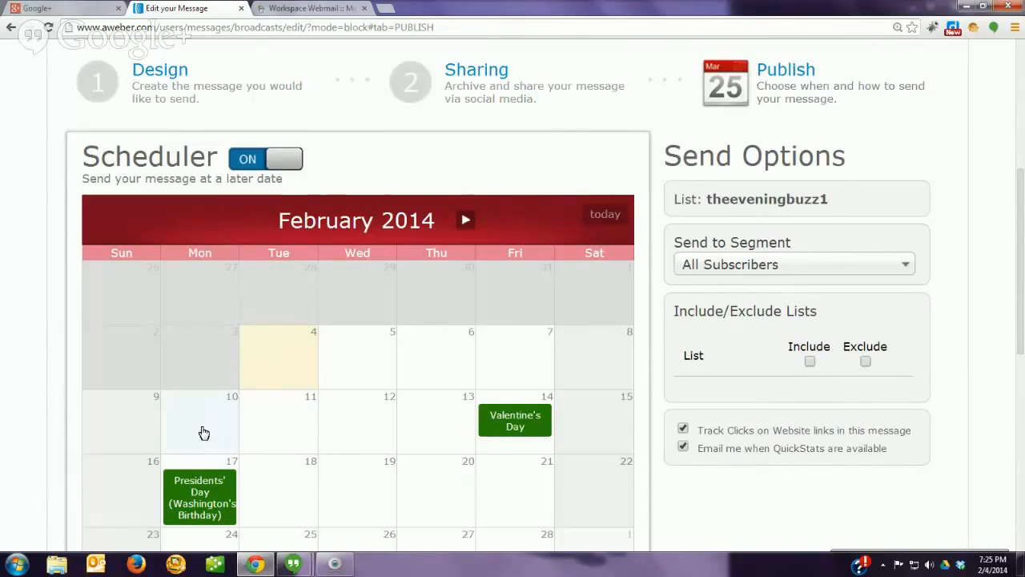
{"action": "left_click", "coordinate": [275, 430]}
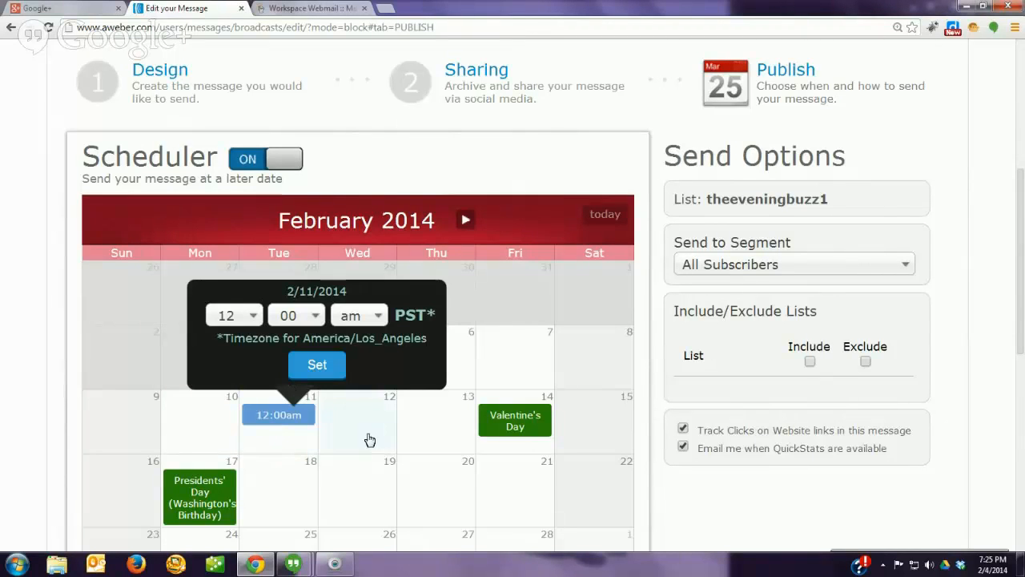
{"action": "left_click", "coordinate": [280, 171]}
{"action": "scroll", "coordinate": [560, 344], "scroll_direction": "down", "scroll_amount": 1}
{"action": "scroll", "coordinate": [585, 346], "scroll_direction": "down", "scroll_amount": 2}
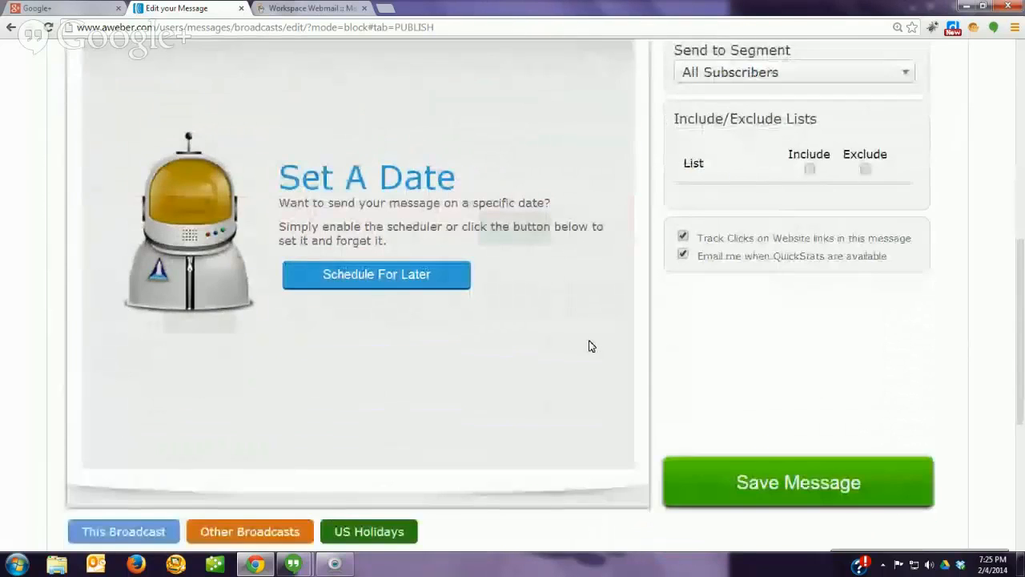
Step: Keep All Subscribers as the send segment, leave Include unchecked, and save the broadcast
{"action": "scroll", "coordinate": [589, 346], "scroll_direction": "down", "scroll_amount": 1}
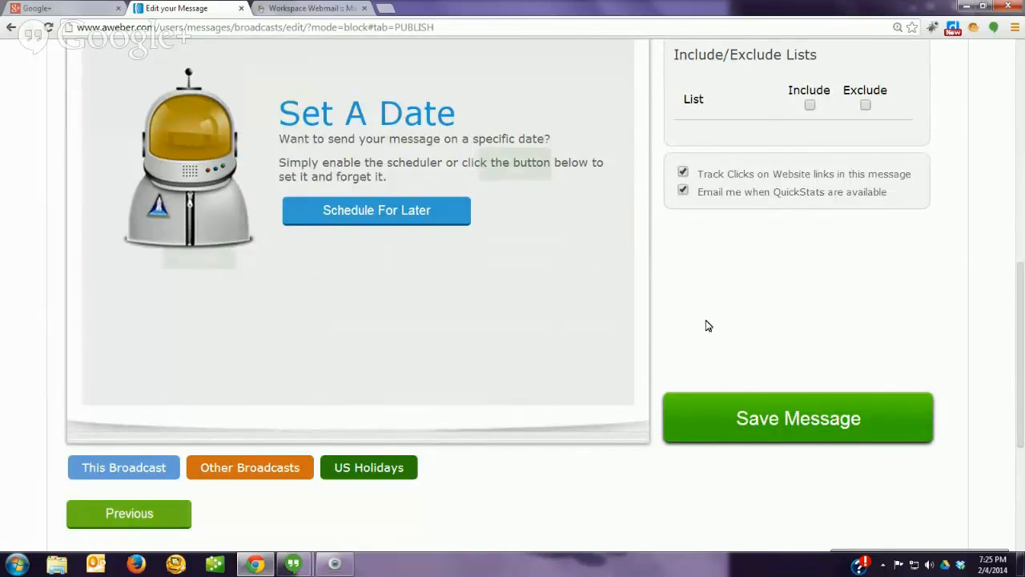
{"action": "scroll", "coordinate": [706, 325], "scroll_direction": "up", "scroll_amount": 3}
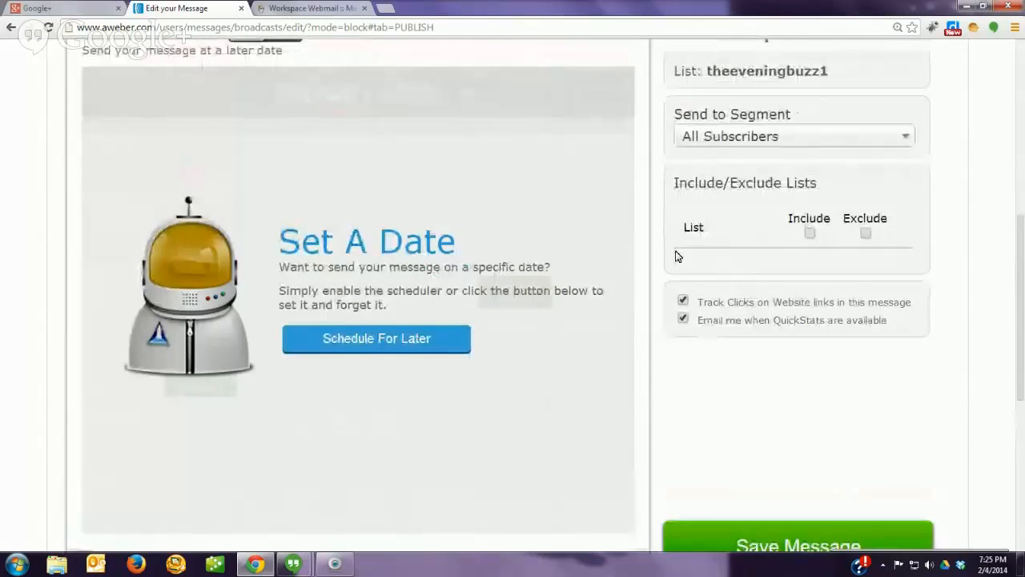
{"action": "left_click", "coordinate": [810, 234]}
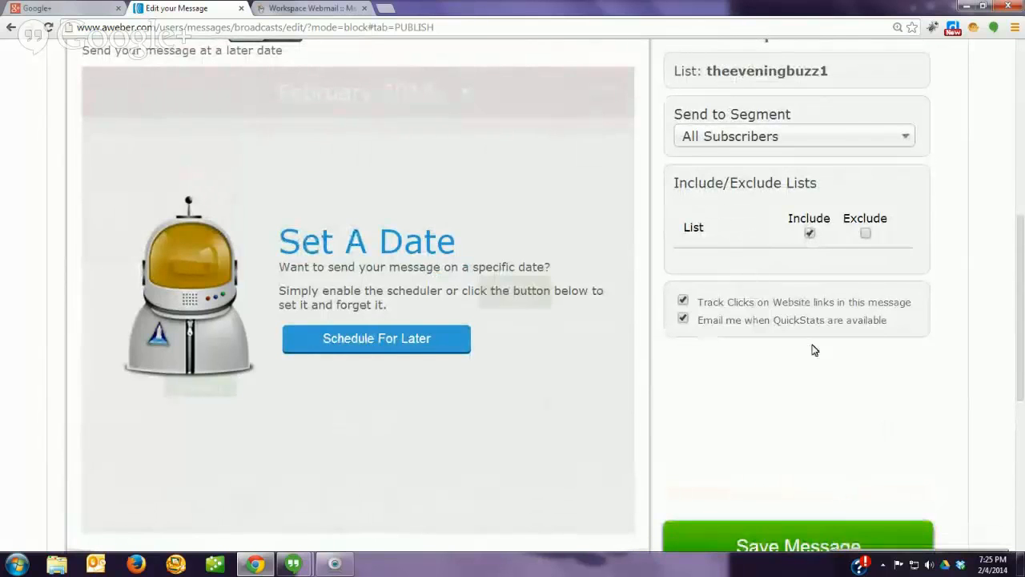
{"action": "left_click", "coordinate": [809, 234]}
{"action": "left_click", "coordinate": [902, 136]}
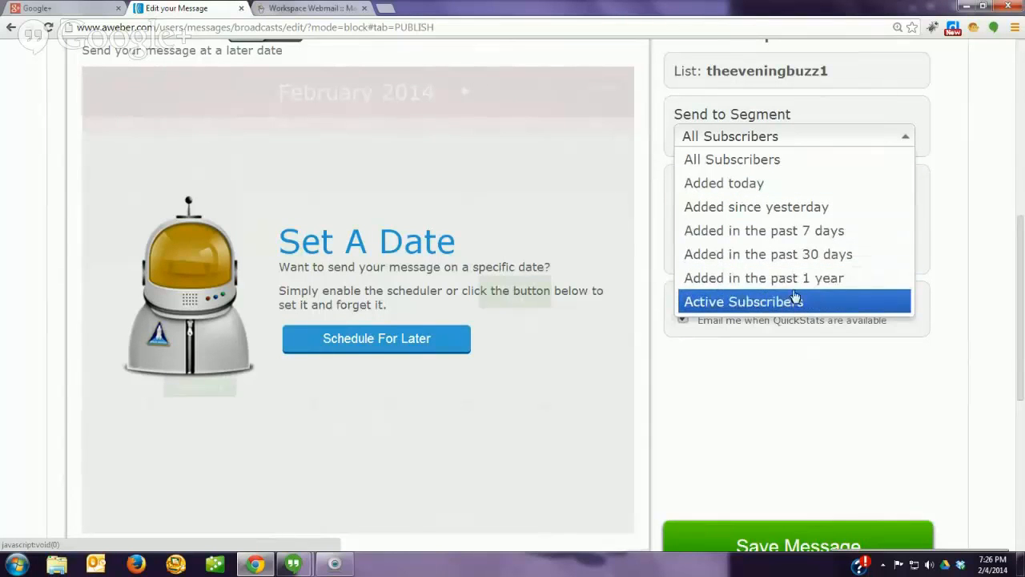
{"action": "left_click", "coordinate": [752, 162]}
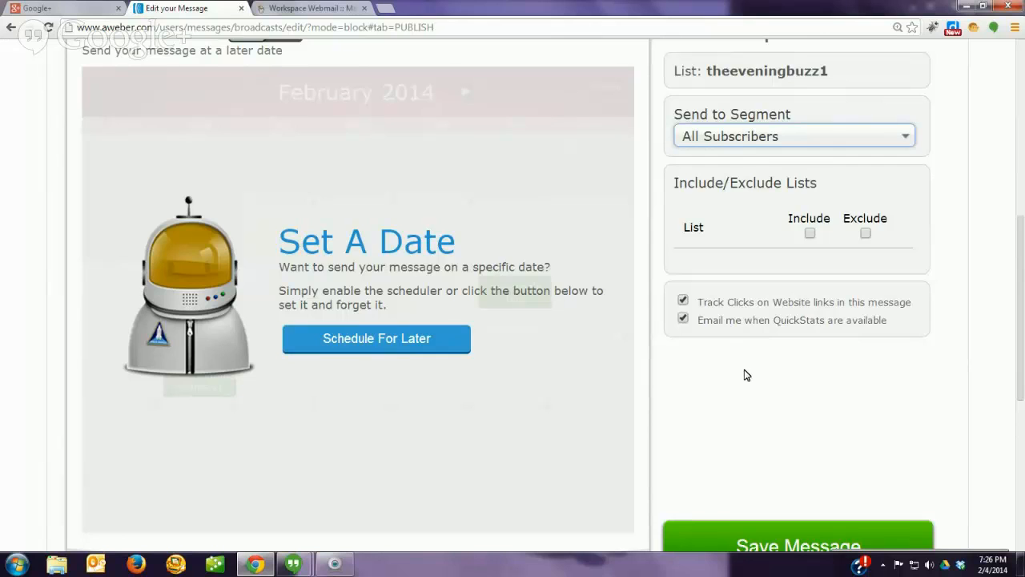
{"action": "scroll", "coordinate": [744, 375], "scroll_direction": "down", "scroll_amount": 3}
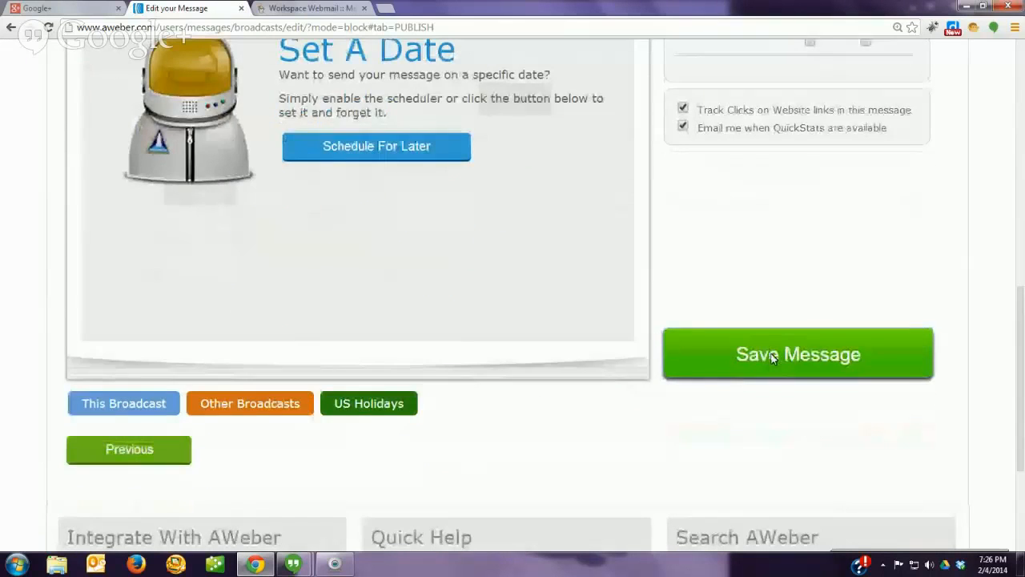
{"action": "left_click", "coordinate": [773, 356]}
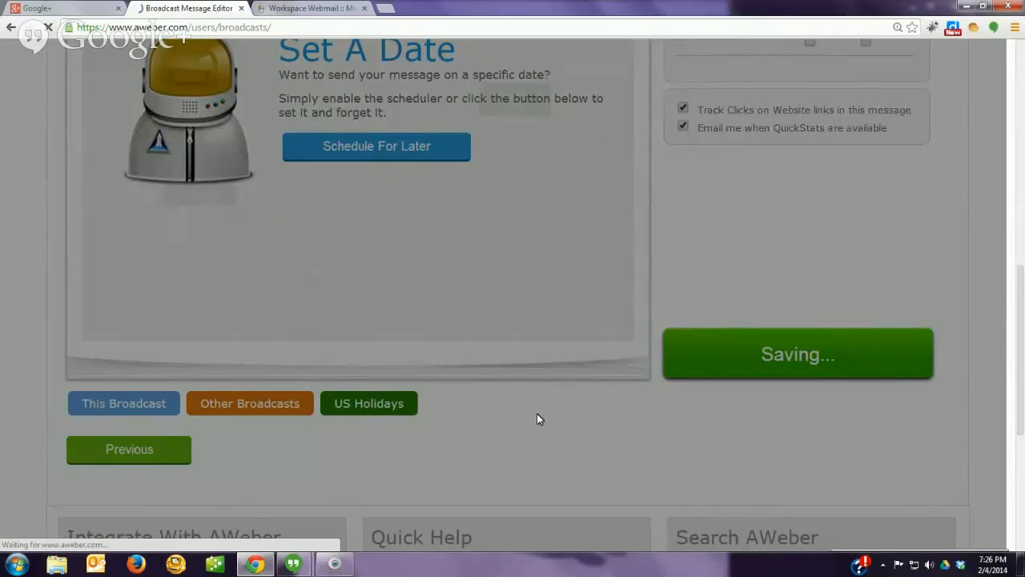
Step: Send a test of the draft with a sample first name, then switch to the webmail tab
{"action": "scroll", "coordinate": [540, 398], "scroll_direction": "down", "scroll_amount": 3}
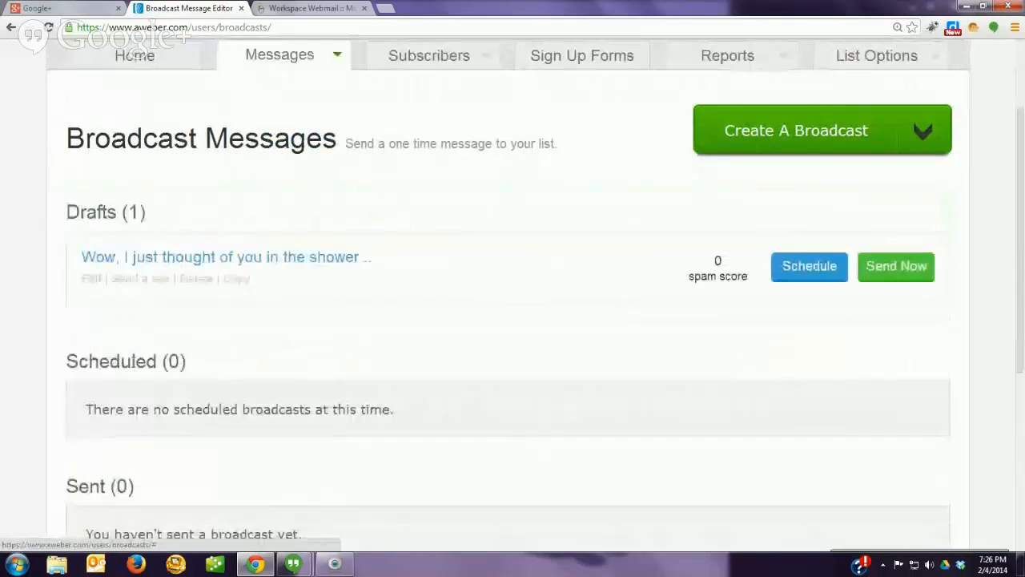
{"action": "left_click", "coordinate": [133, 278]}
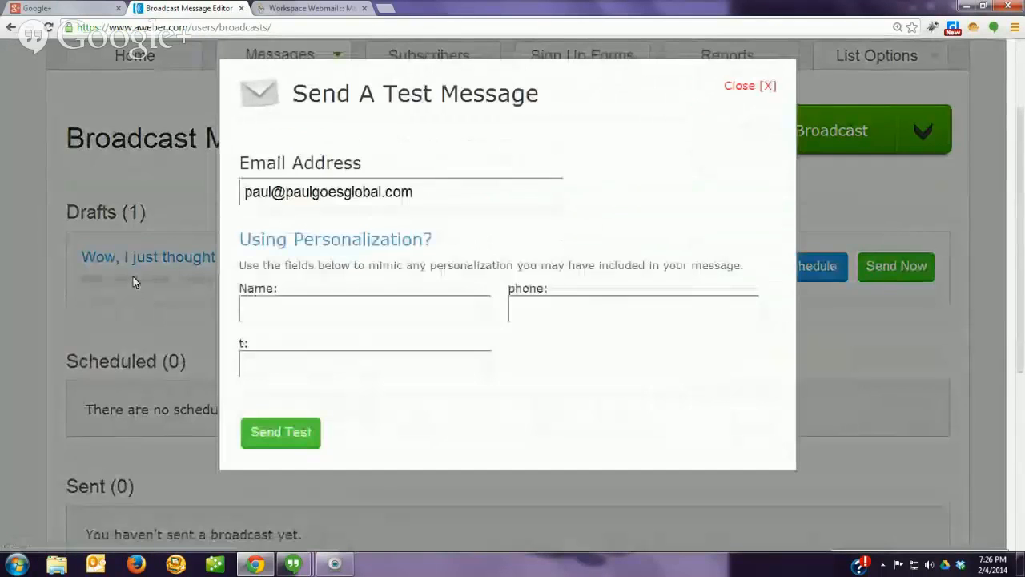
{"action": "left_click", "coordinate": [288, 305]}
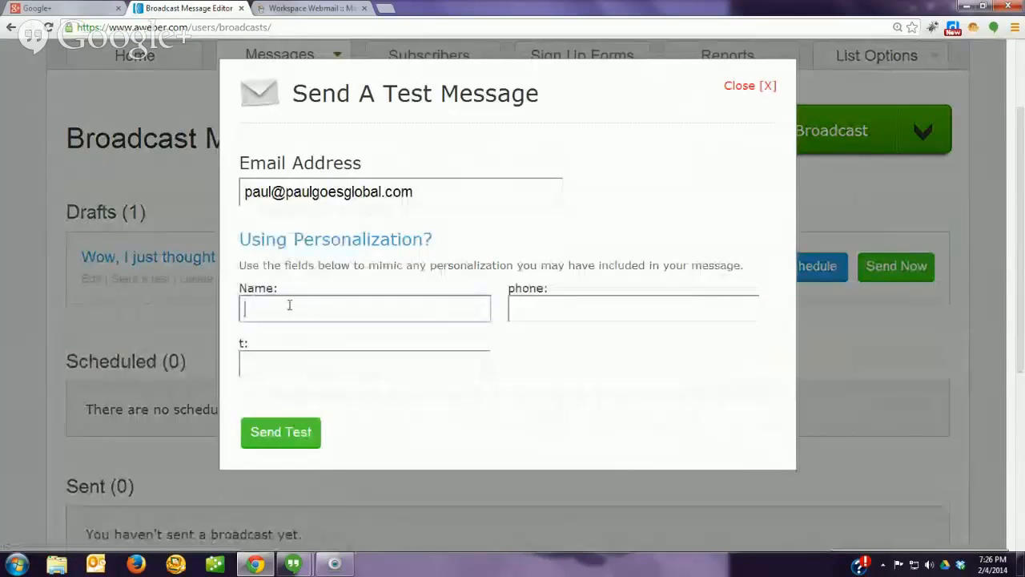
{"action": "type", "text": "Paul"}
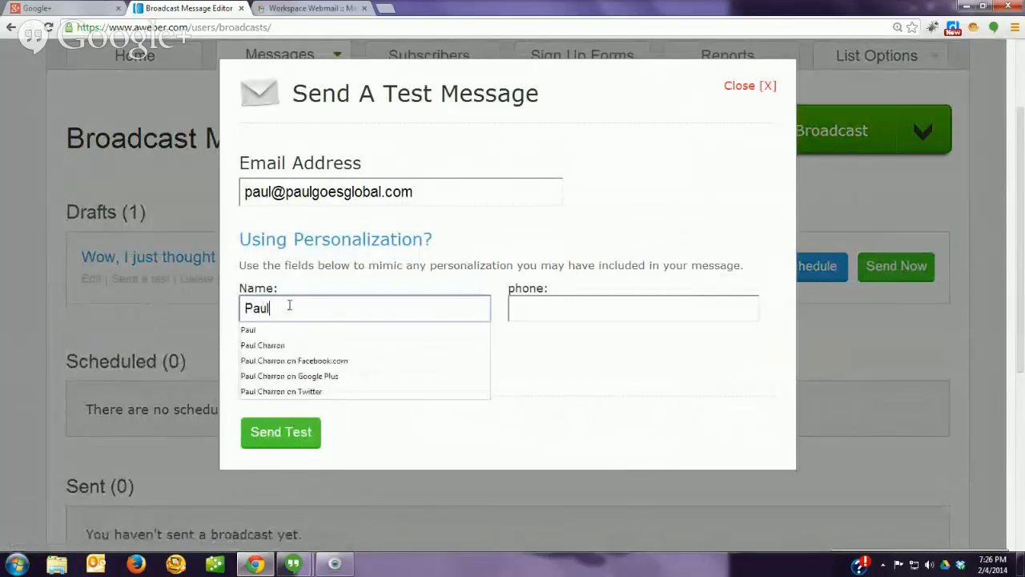
{"action": "left_click", "coordinate": [269, 433]}
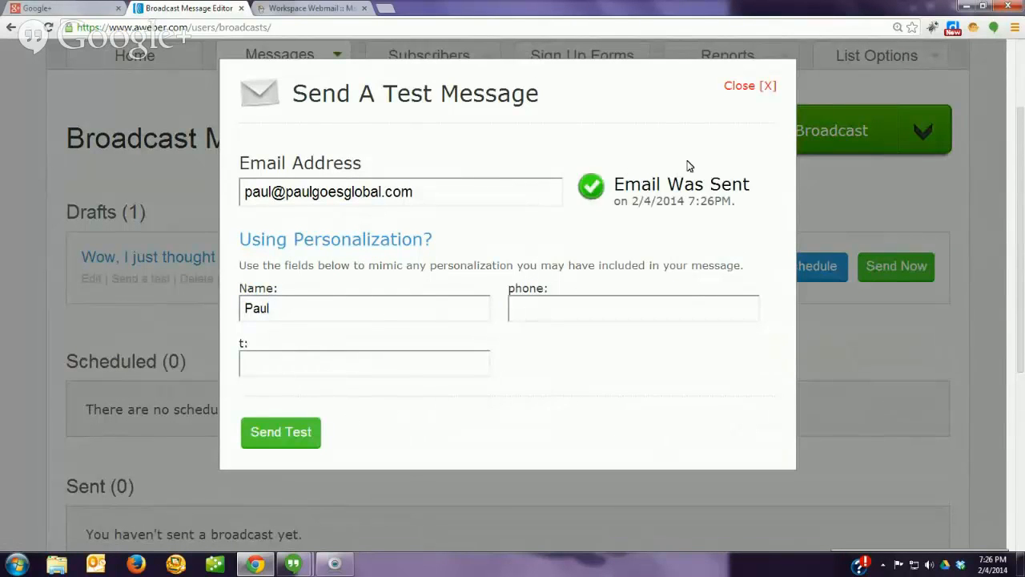
{"action": "left_click", "coordinate": [738, 90]}
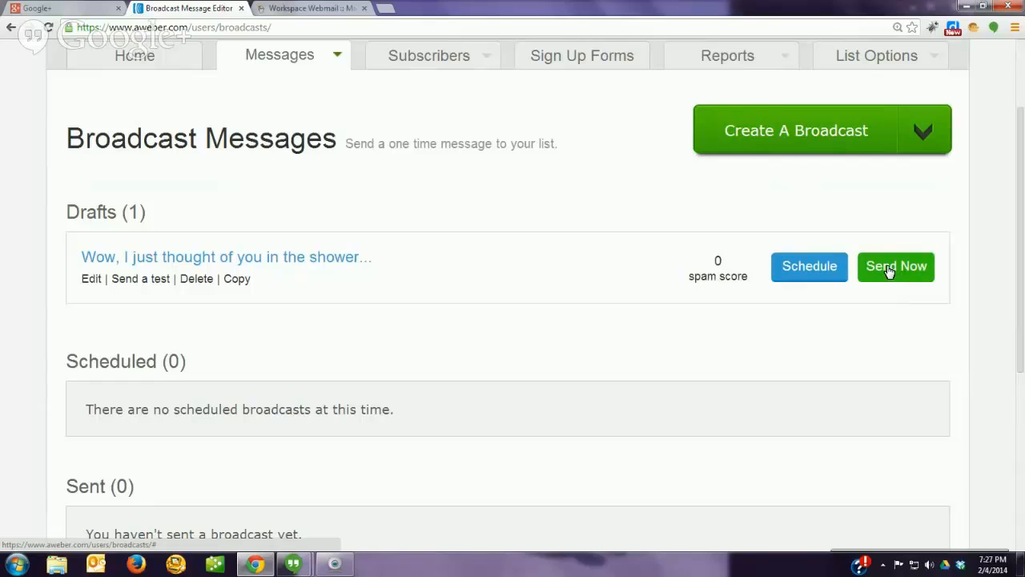
{"action": "left_click", "coordinate": [311, 9]}
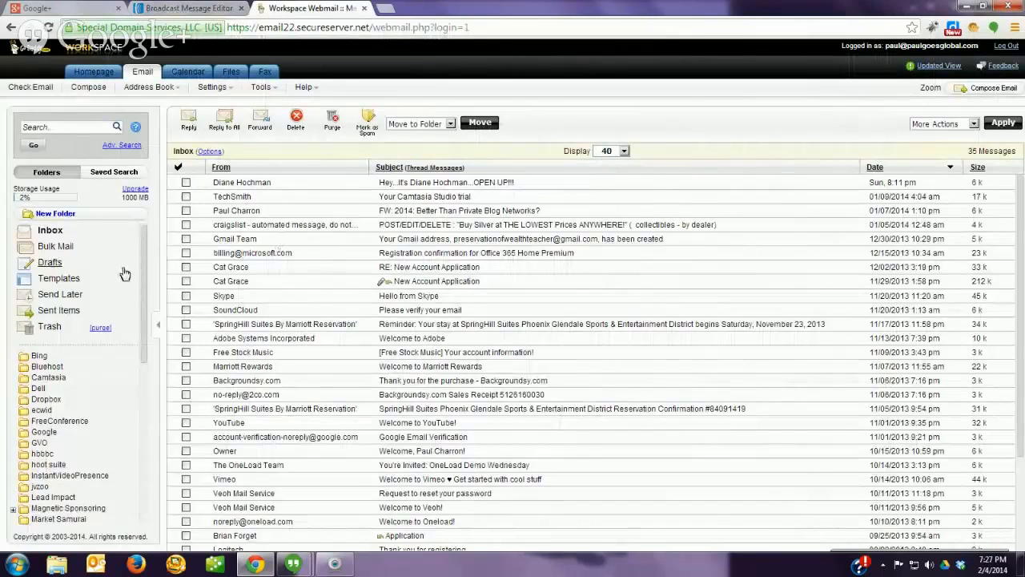
Step: Open the test email 'Wow, I just thought of you in the shower...' from the Inbox
{"action": "left_click", "coordinate": [464, 182]}
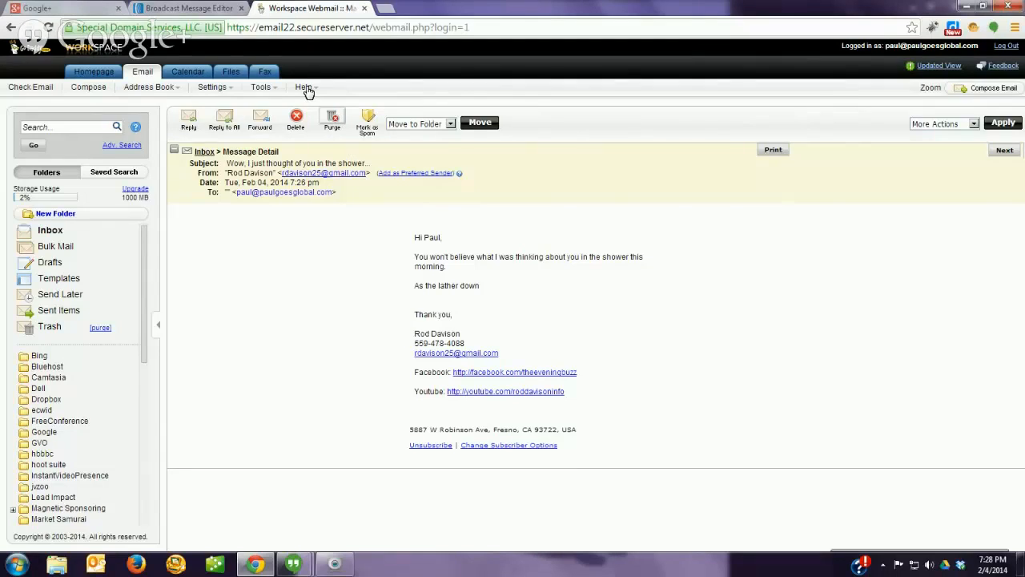
Step: Return to the AWeber Broadcast Messages page in the other browser tab
{"action": "left_click", "coordinate": [194, 9]}
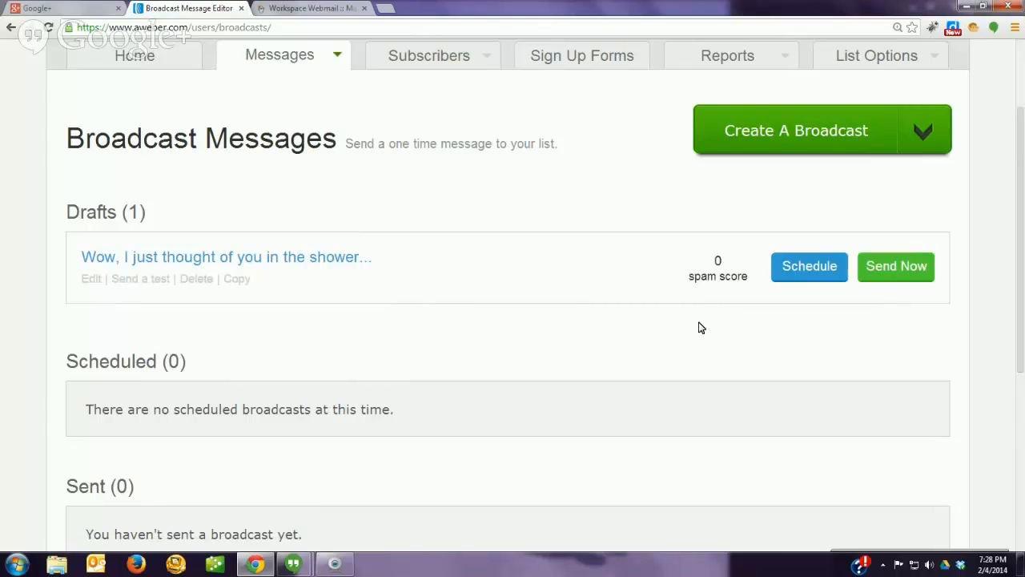
{"action": "scroll", "coordinate": [698, 327], "scroll_direction": "down", "scroll_amount": 3}
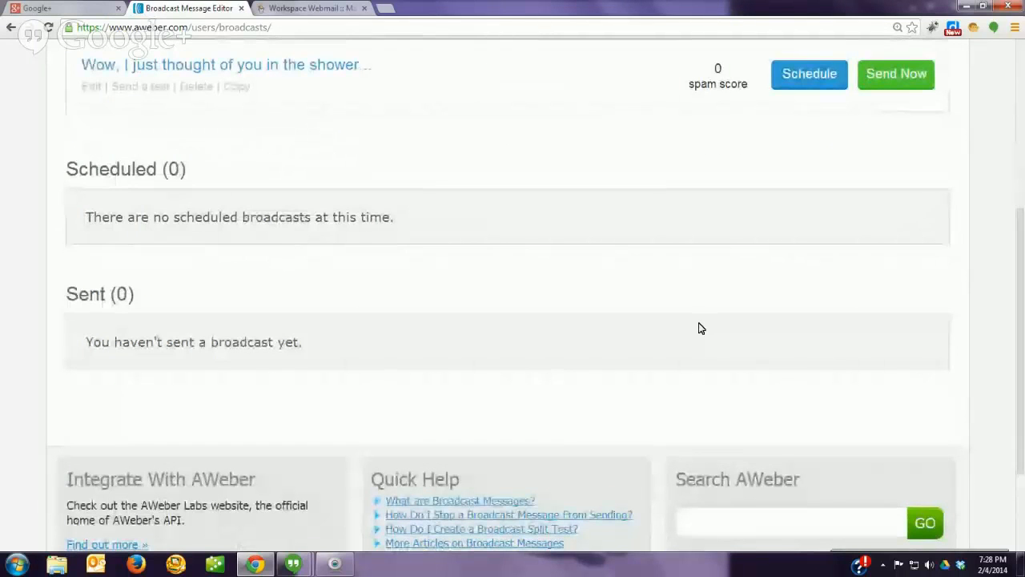
{"action": "scroll", "coordinate": [753, 329], "scroll_direction": "up", "scroll_amount": 2}
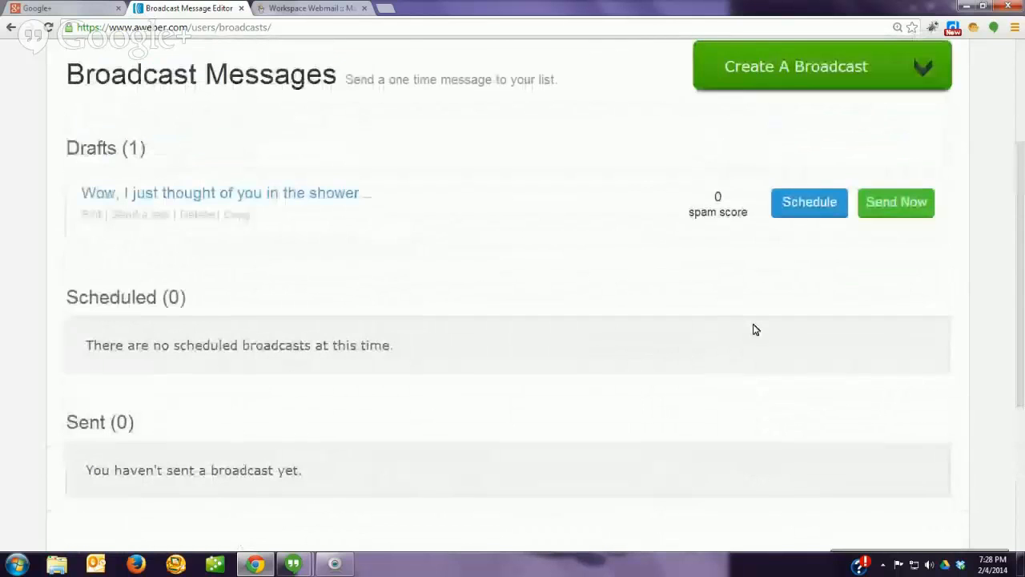
{"action": "scroll", "coordinate": [753, 329], "scroll_direction": "up", "scroll_amount": 1}
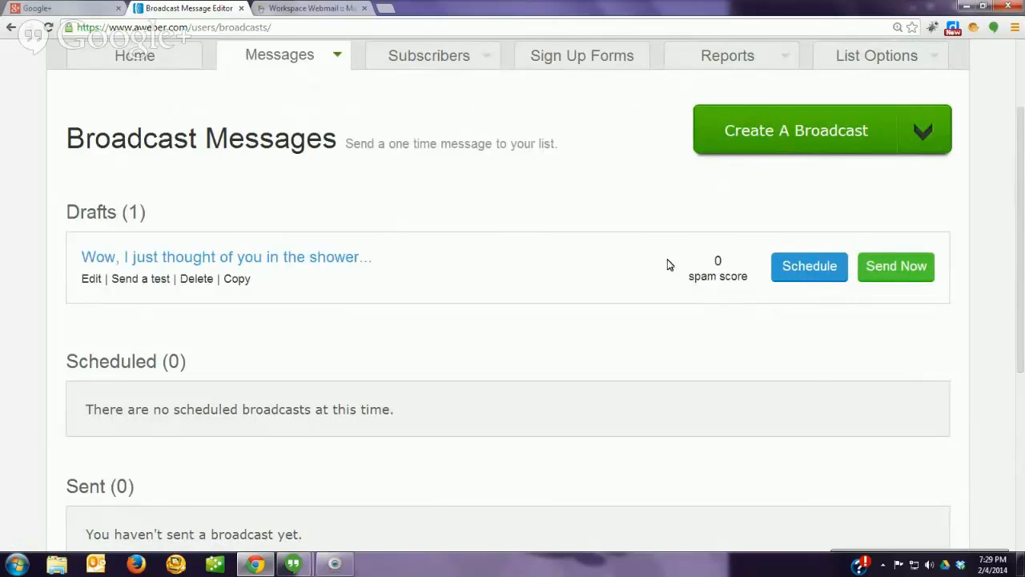
Step: Send the draft broadcast now and confirm with Yes
{"action": "left_click", "coordinate": [900, 268]}
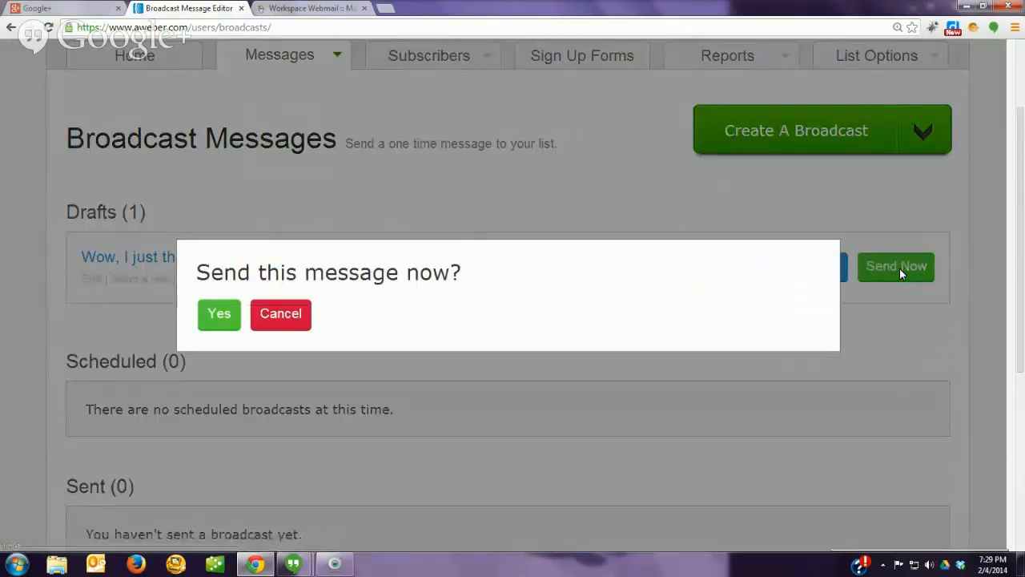
{"action": "left_click", "coordinate": [218, 314]}
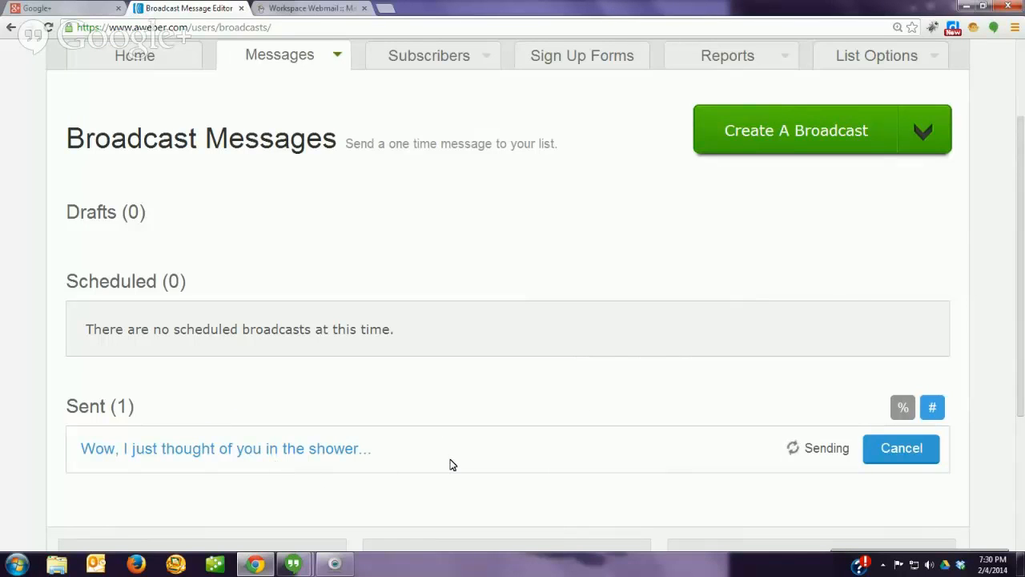
Step: Scroll to the Sent (1) section to view the broadcast's opens, clicks, bounces and complaints
{"action": "scroll", "coordinate": [450, 465], "scroll_direction": "down", "scroll_amount": 3}
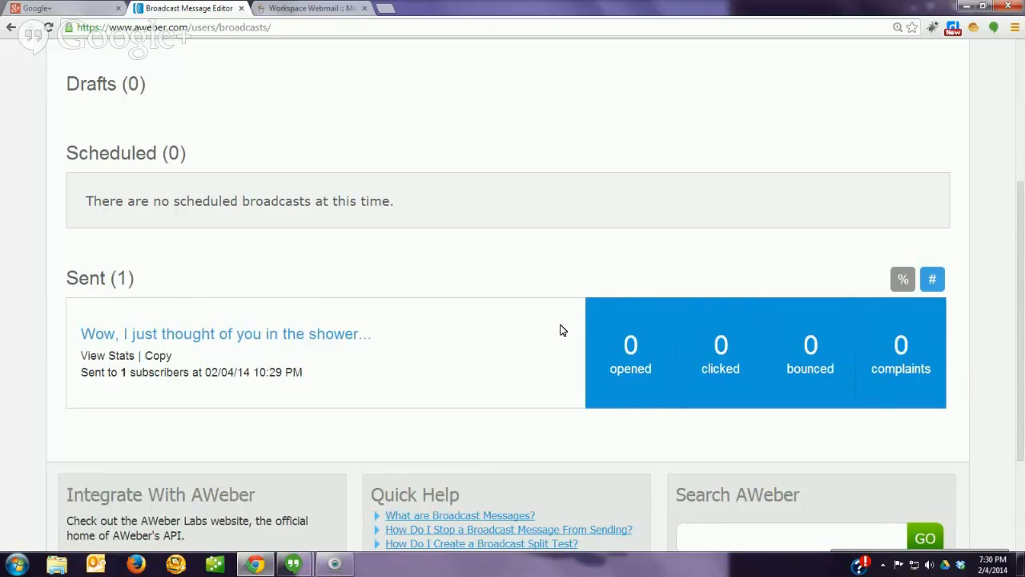
{"action": "scroll", "coordinate": [549, 334], "scroll_direction": "up", "scroll_amount": 3}
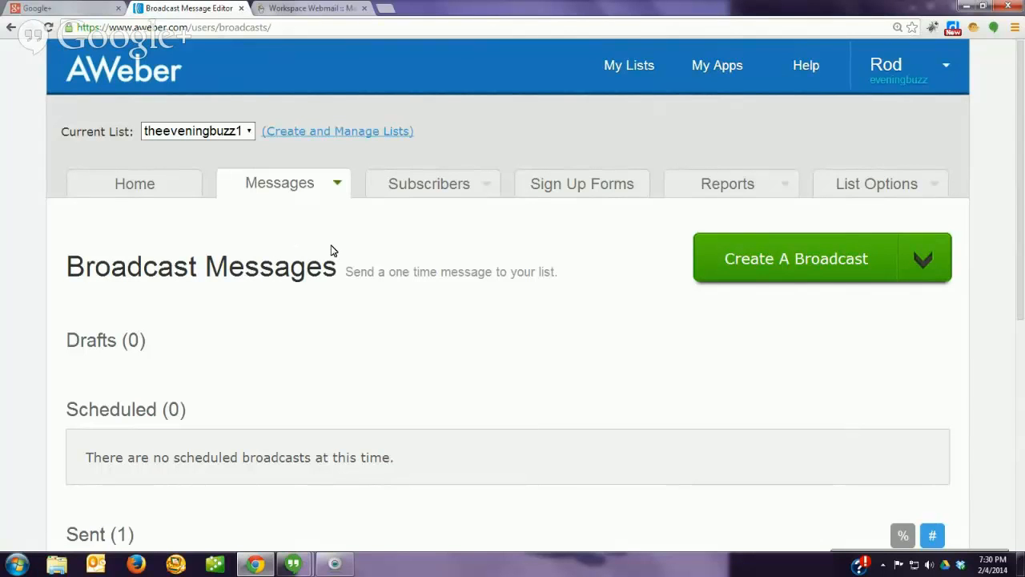
{"action": "scroll", "coordinate": [334, 277], "scroll_direction": "down", "scroll_amount": 2}
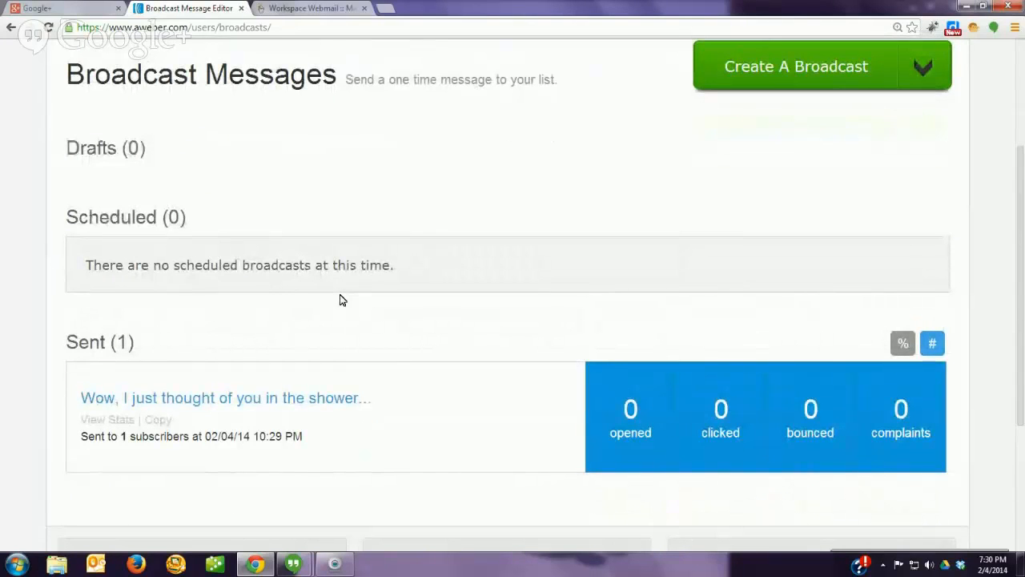
Step: Reload Broadcast Messages repeatedly and refresh the Sent list; the shower broadcast's counts stay at 0
{"action": "left_click", "coordinate": [49, 28]}
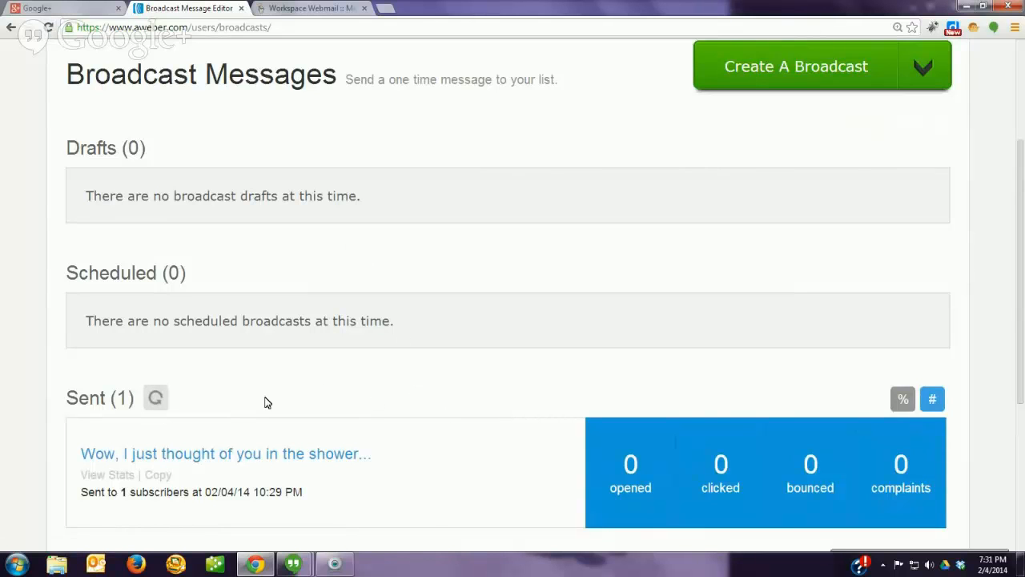
{"action": "left_click", "coordinate": [49, 28]}
{"action": "scroll", "coordinate": [473, 296], "scroll_direction": "down", "scroll_amount": 3}
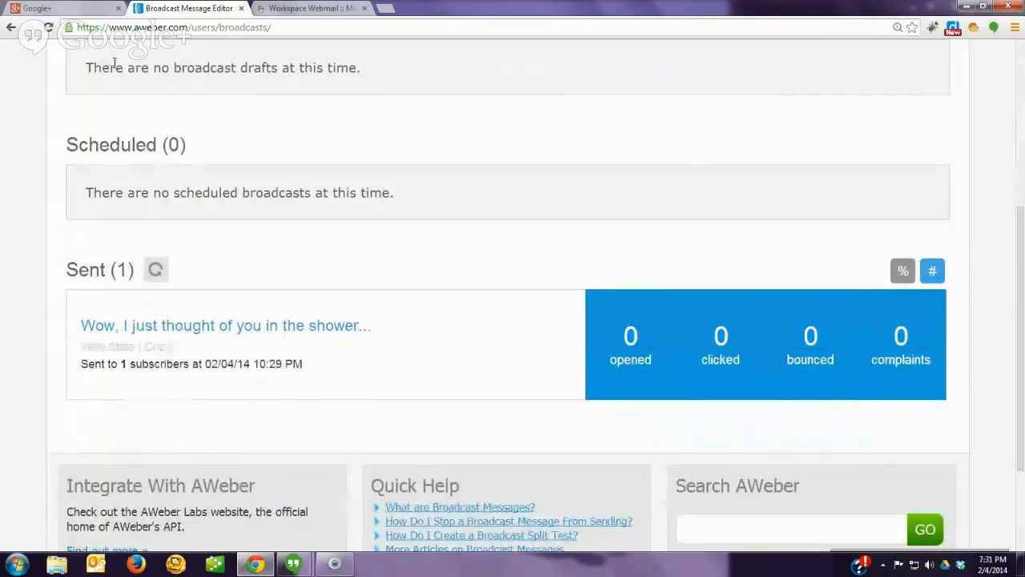
{"action": "left_click", "coordinate": [50, 32]}
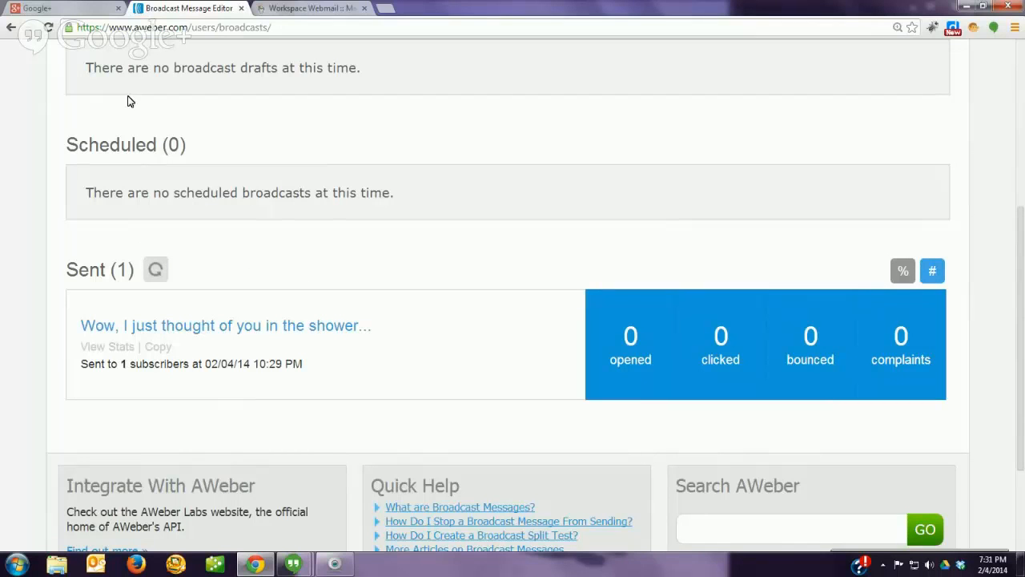
{"action": "left_click", "coordinate": [48, 28]}
{"action": "left_click", "coordinate": [49, 29]}
{"action": "left_click", "coordinate": [48, 27]}
{"action": "scroll", "coordinate": [99, 107], "scroll_direction": "up", "scroll_amount": 3}
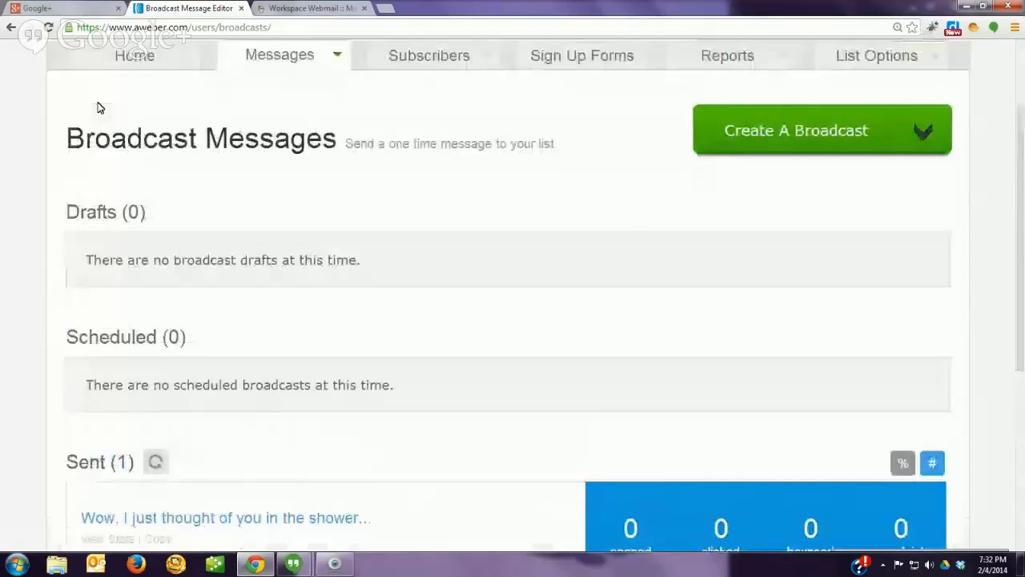
{"action": "scroll", "coordinate": [99, 107], "scroll_direction": "up", "scroll_amount": 2}
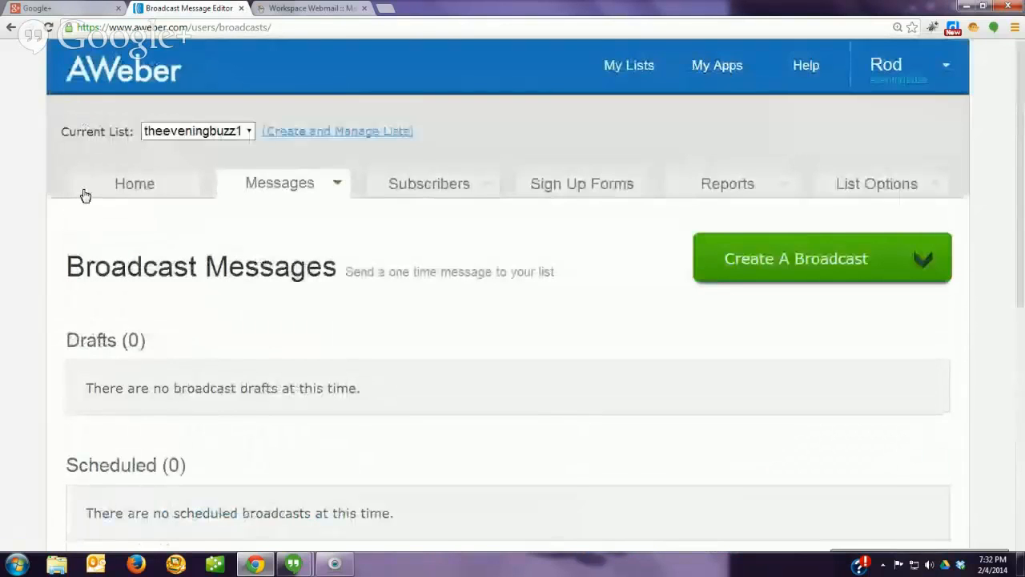
{"action": "scroll", "coordinate": [49, 317], "scroll_direction": "down", "scroll_amount": 4}
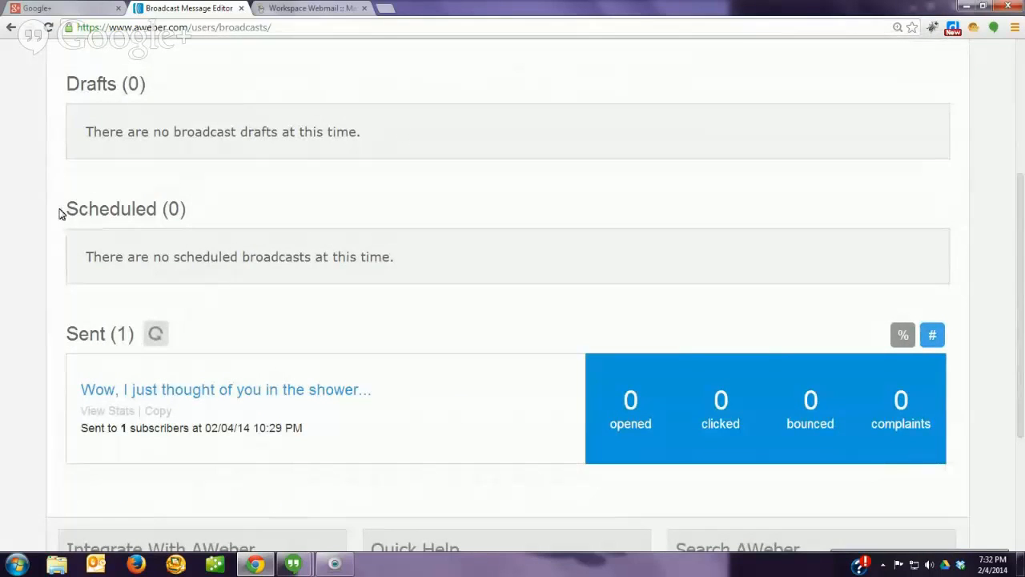
{"action": "left_click", "coordinate": [48, 29]}
{"action": "scroll", "coordinate": [56, 288], "scroll_direction": "down", "scroll_amount": 2}
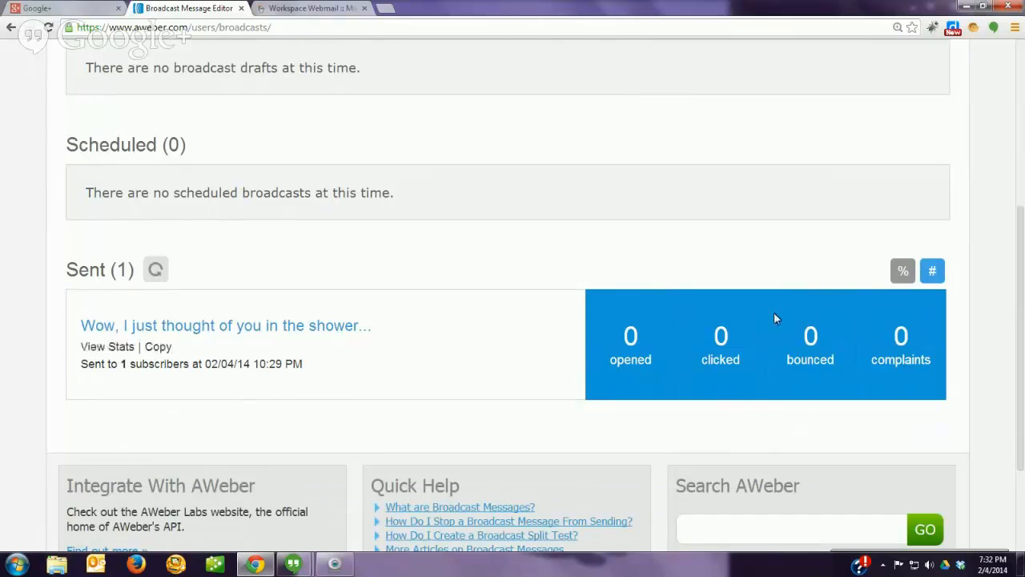
{"action": "left_click", "coordinate": [49, 28]}
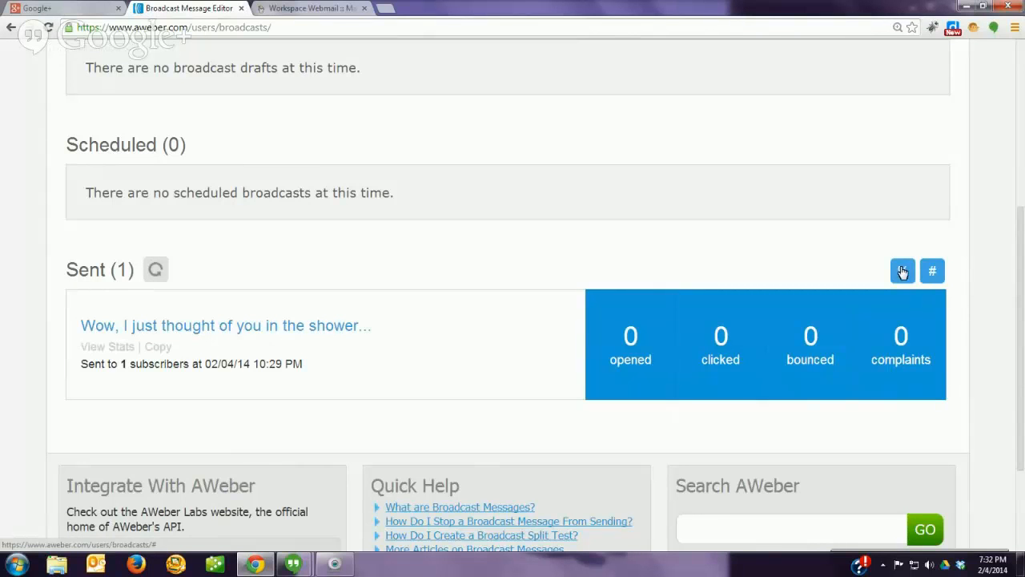
{"action": "left_click", "coordinate": [155, 271]}
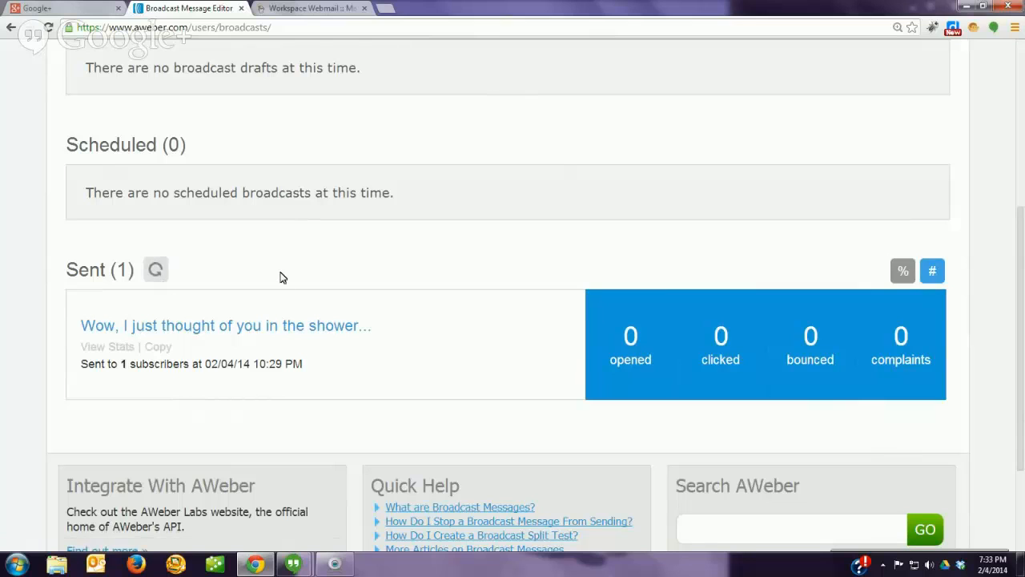
Step: Review the sent broadcast's stats report: 1 sent, 0 bounces, 0 complaints, 0 opens
{"action": "left_click", "coordinate": [114, 348]}
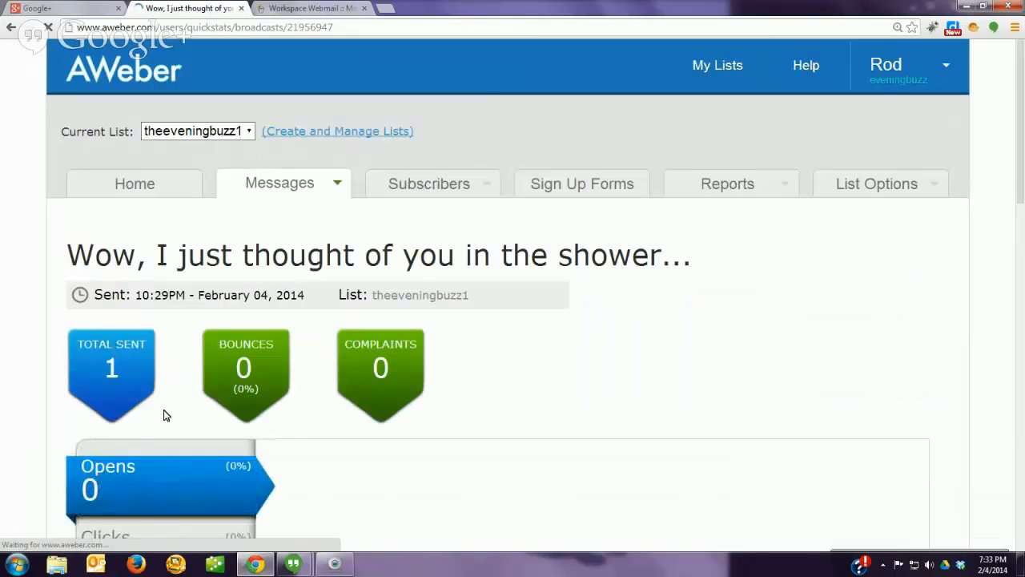
{"action": "scroll", "coordinate": [378, 457], "scroll_direction": "down", "scroll_amount": 3}
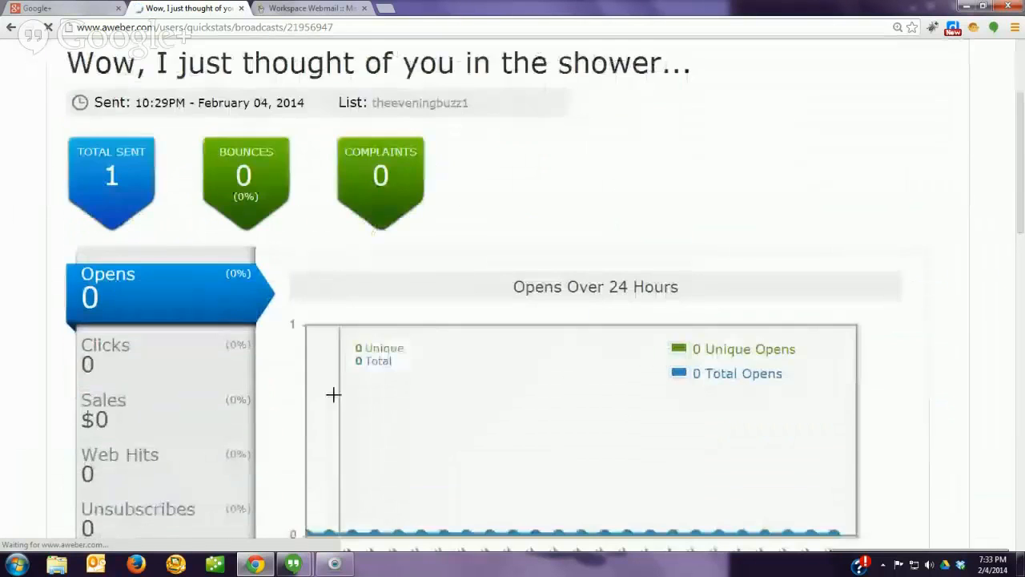
{"action": "scroll", "coordinate": [286, 378], "scroll_direction": "down", "scroll_amount": 2}
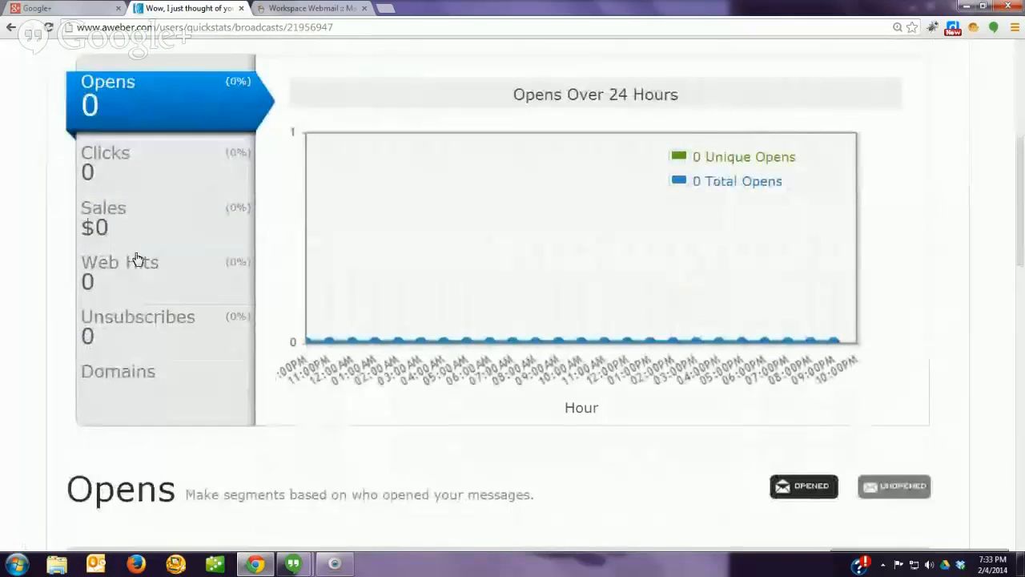
{"action": "scroll", "coordinate": [147, 461], "scroll_direction": "down", "scroll_amount": 5}
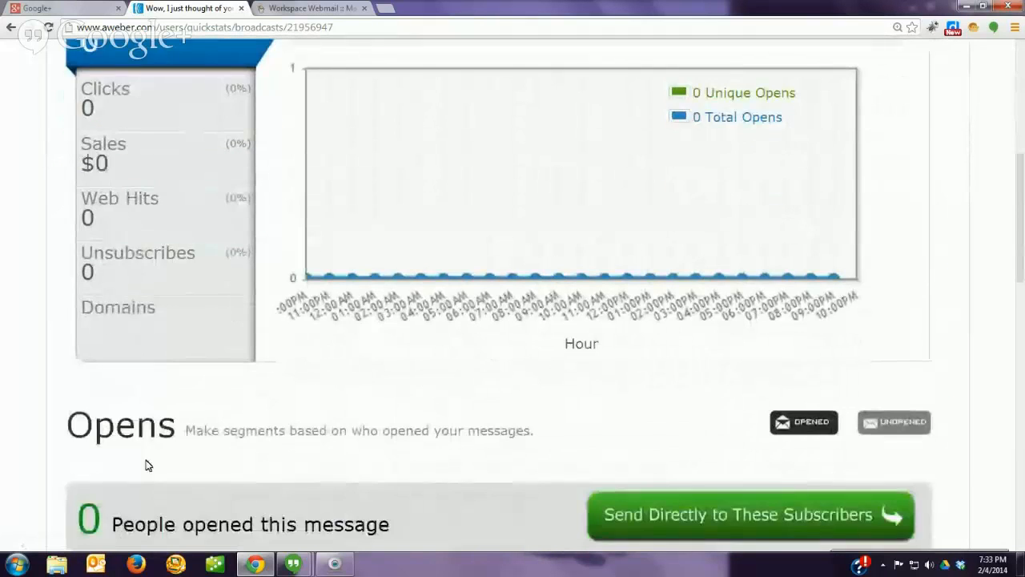
{"action": "scroll", "coordinate": [272, 452], "scroll_direction": "down", "scroll_amount": 1}
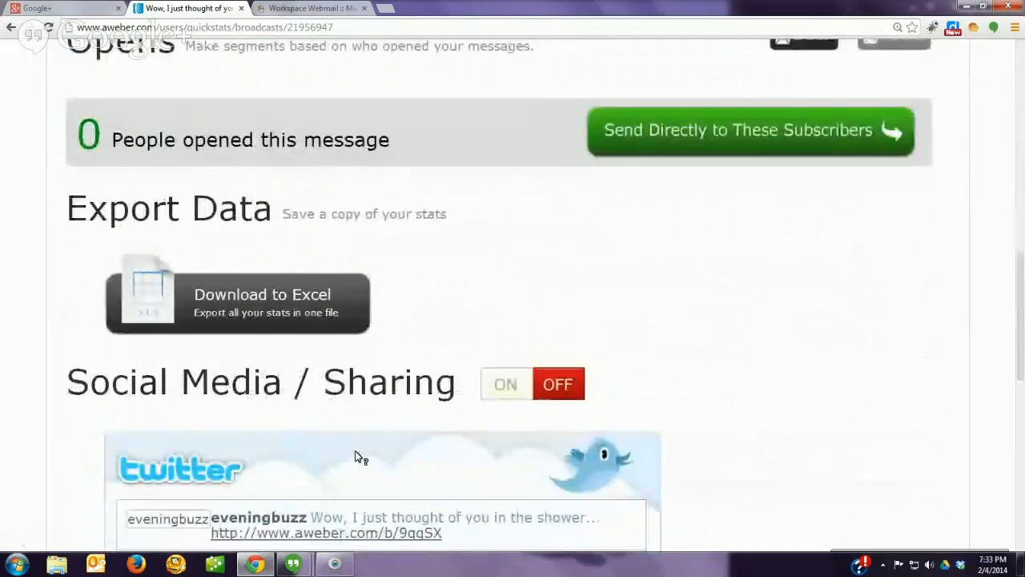
{"action": "scroll", "coordinate": [417, 458], "scroll_direction": "down", "scroll_amount": 2}
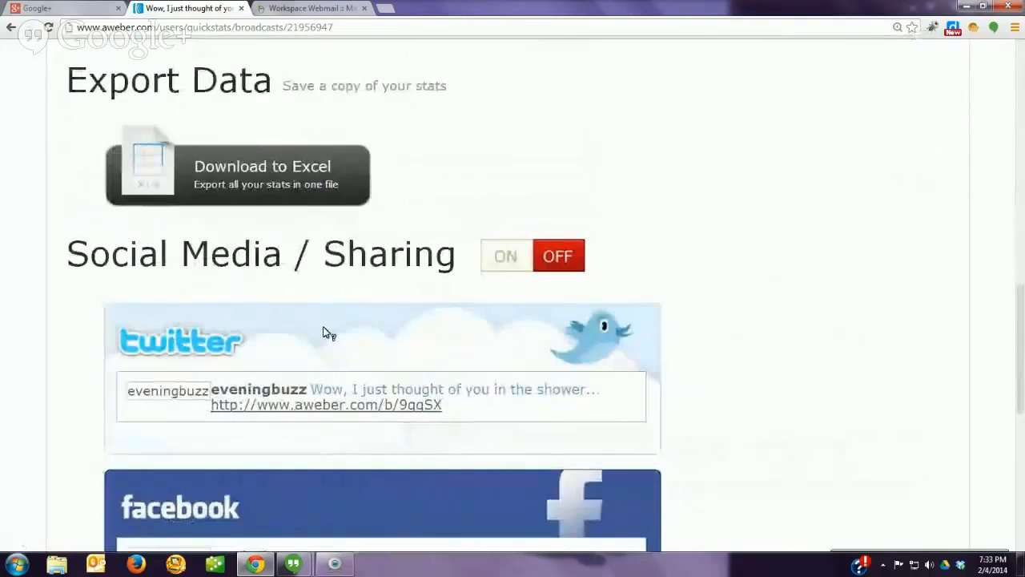
{"action": "scroll", "coordinate": [210, 511], "scroll_direction": "down", "scroll_amount": 2}
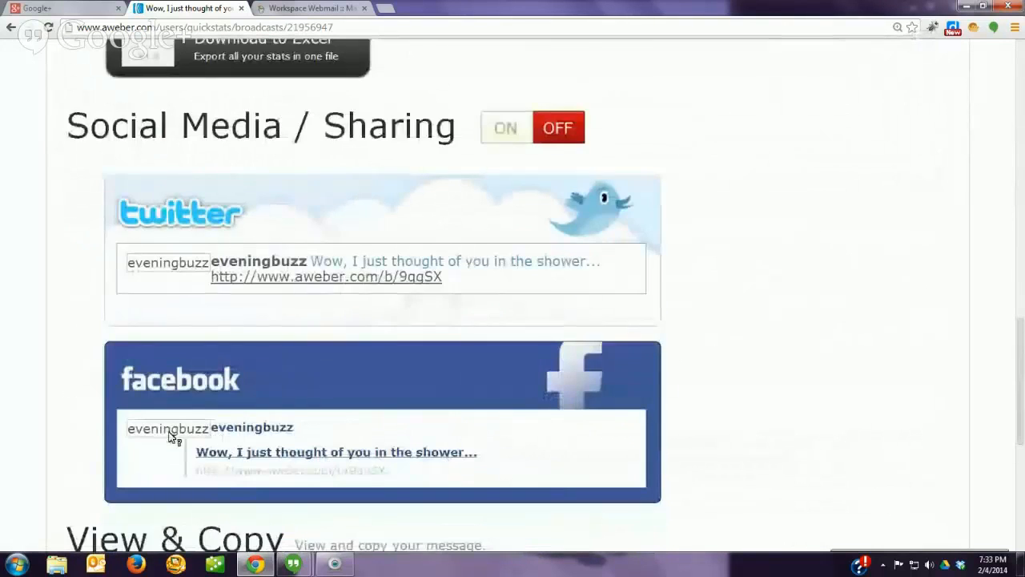
{"action": "scroll", "coordinate": [203, 435], "scroll_direction": "down", "scroll_amount": 3}
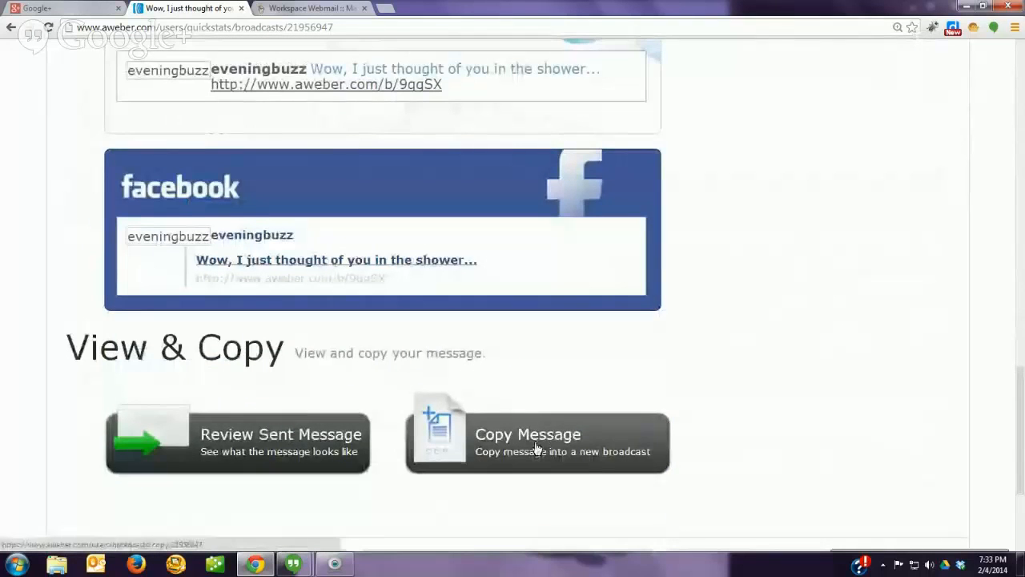
{"action": "scroll", "coordinate": [108, 391], "scroll_direction": "up", "scroll_amount": 6}
{"action": "scroll", "coordinate": [109, 391], "scroll_direction": "up", "scroll_amount": 5}
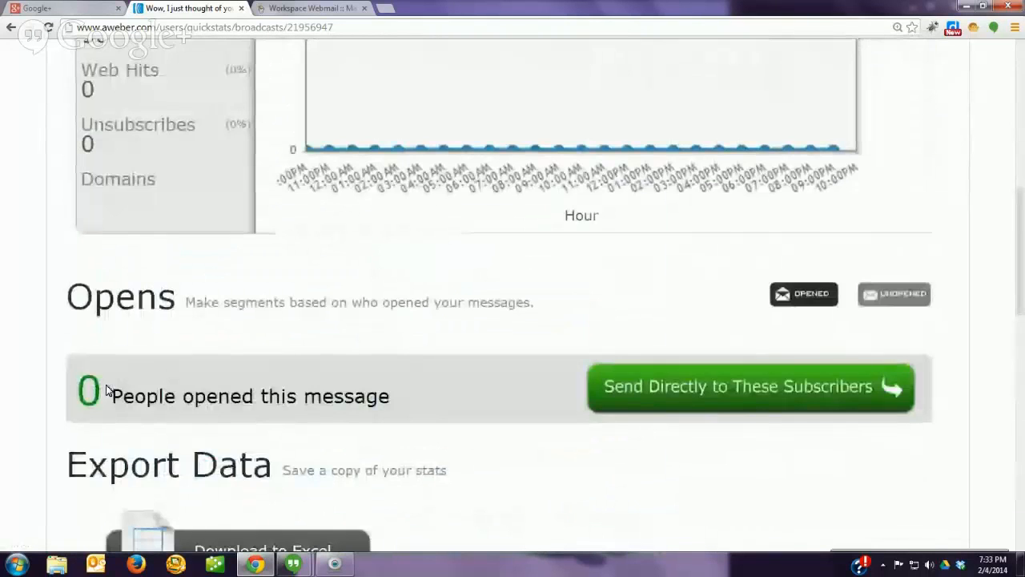
{"action": "scroll", "coordinate": [102, 390], "scroll_direction": "up", "scroll_amount": 9}
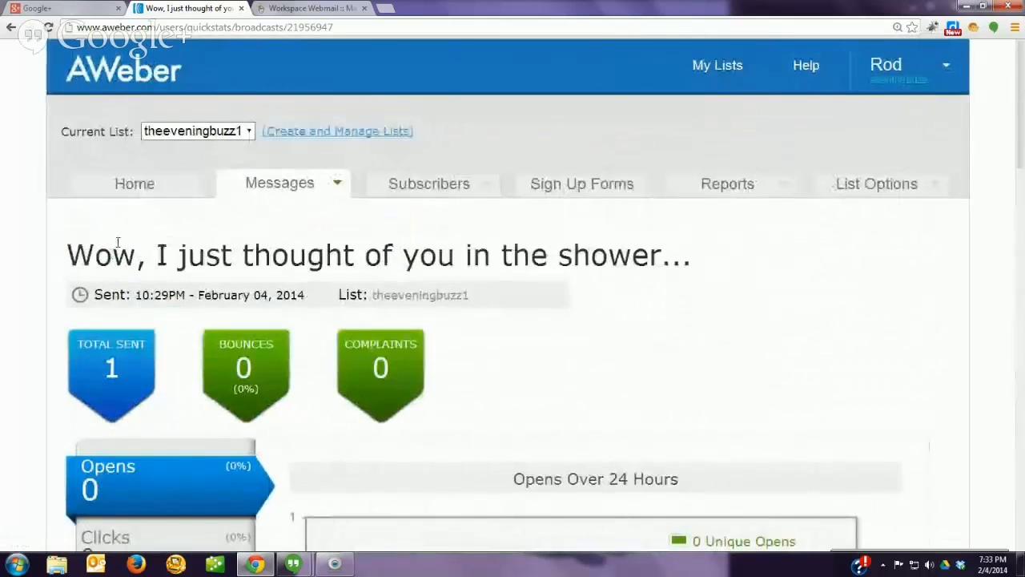
{"action": "left_click", "coordinate": [286, 184]}
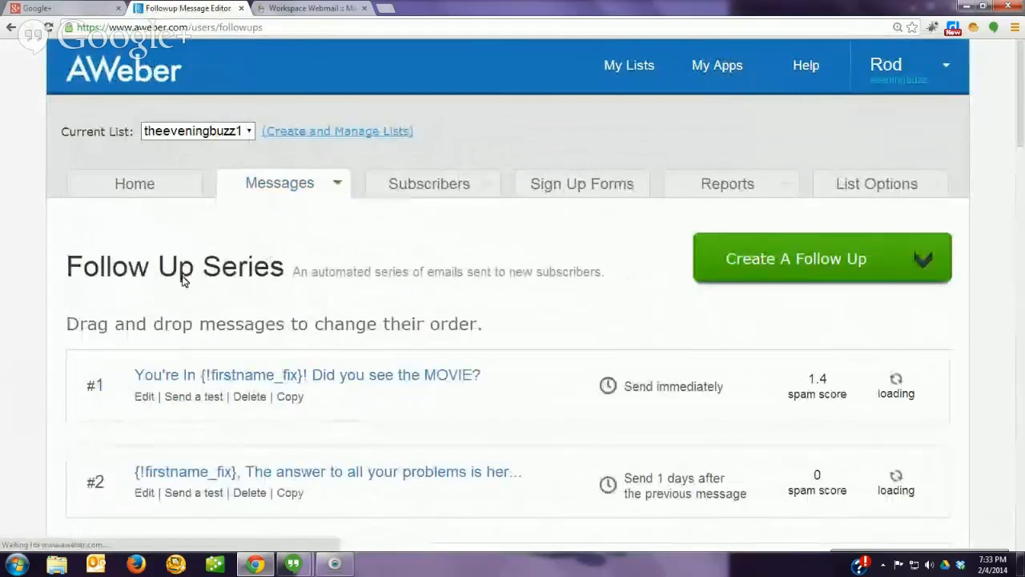
Step: Look over the 15 follow-up messages, from 'You're In… Did you see the MOVIE?' to 'Feeling Overwhelm? Confused?'
{"action": "scroll", "coordinate": [76, 313], "scroll_direction": "down", "scroll_amount": 6}
{"action": "scroll", "coordinate": [57, 335], "scroll_direction": "down", "scroll_amount": 17}
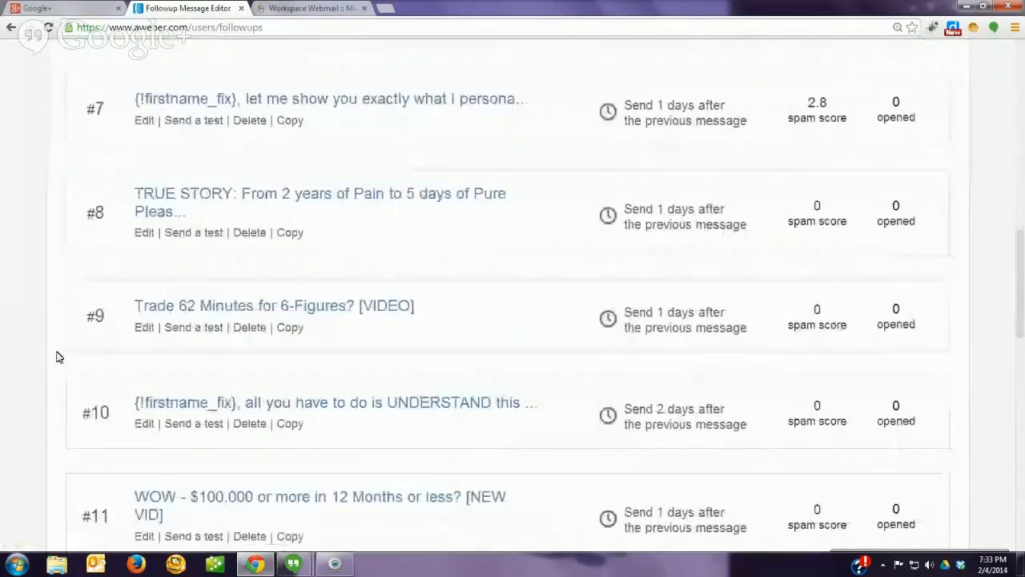
{"action": "scroll", "coordinate": [49, 384], "scroll_direction": "up", "scroll_amount": 3}
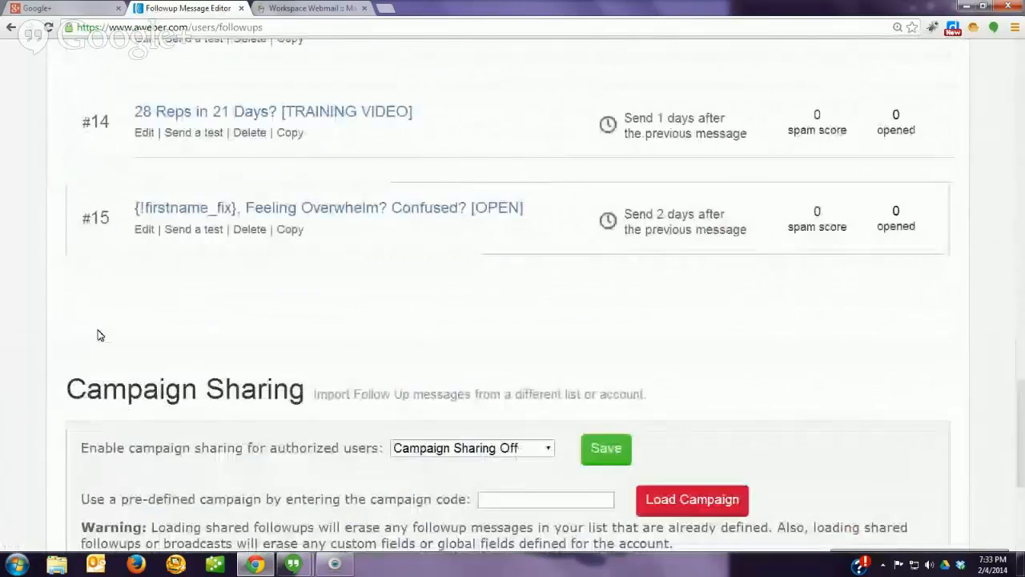
{"action": "scroll", "coordinate": [99, 335], "scroll_direction": "up", "scroll_amount": 18}
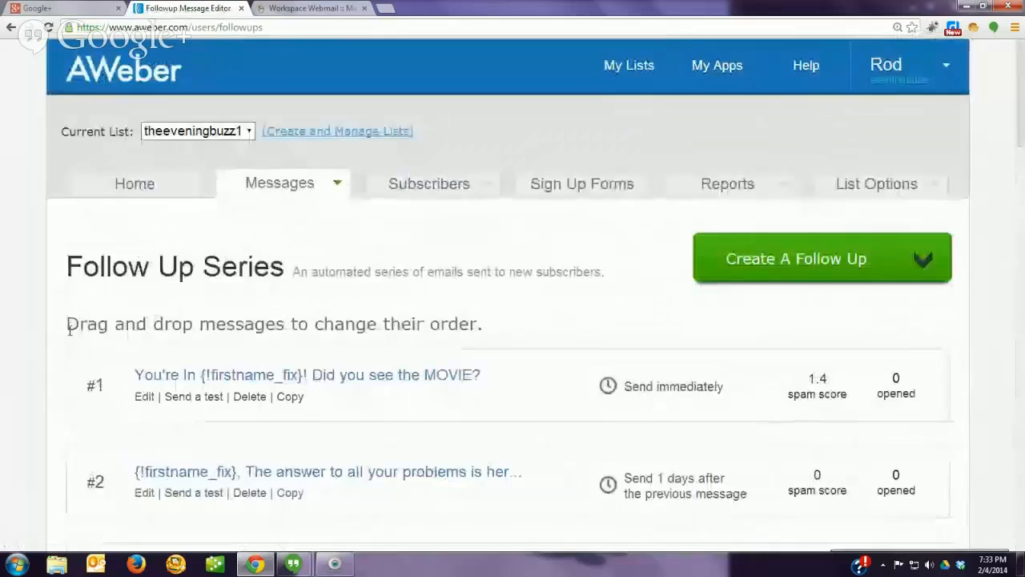
{"action": "mouse_move", "coordinate": [285, 187]}
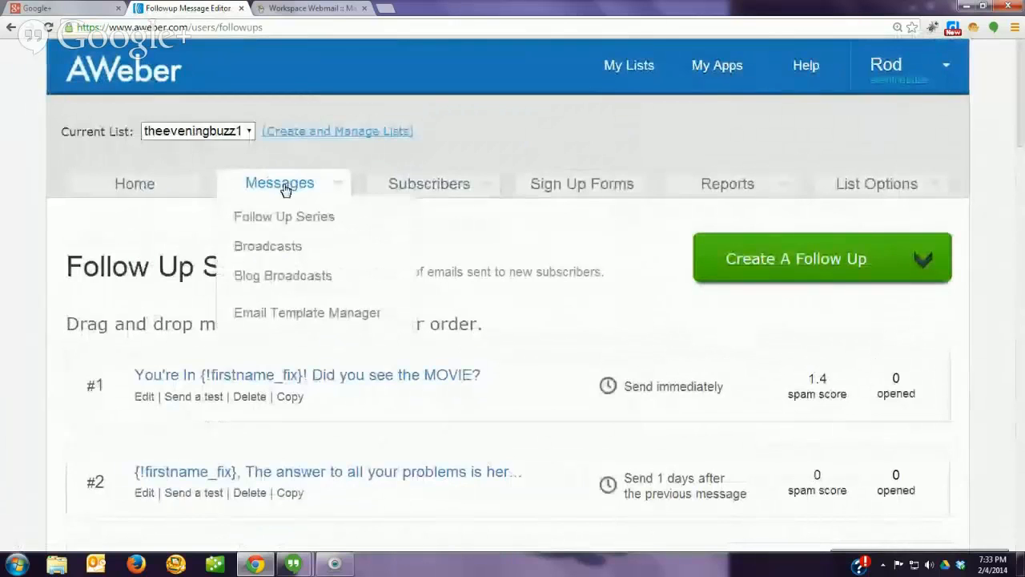
Step: Return to Broadcast Messages, refresh the Sent (1) list, and bring the Google+ Hangouts window forward
{"action": "left_click", "coordinate": [267, 250]}
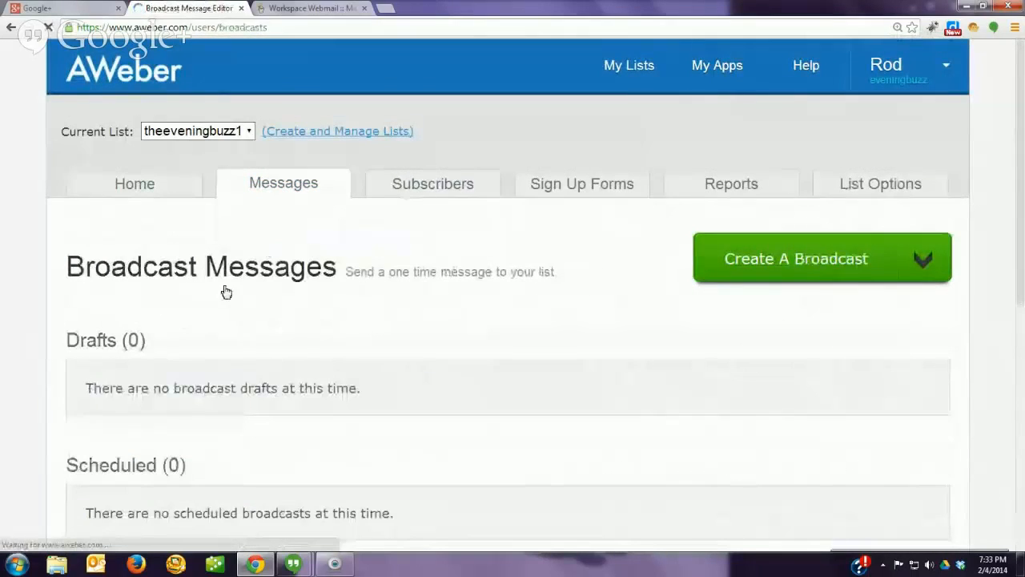
{"action": "scroll", "coordinate": [195, 319], "scroll_direction": "down", "scroll_amount": 3}
{"action": "scroll", "coordinate": [194, 317], "scroll_direction": "down", "scroll_amount": 3}
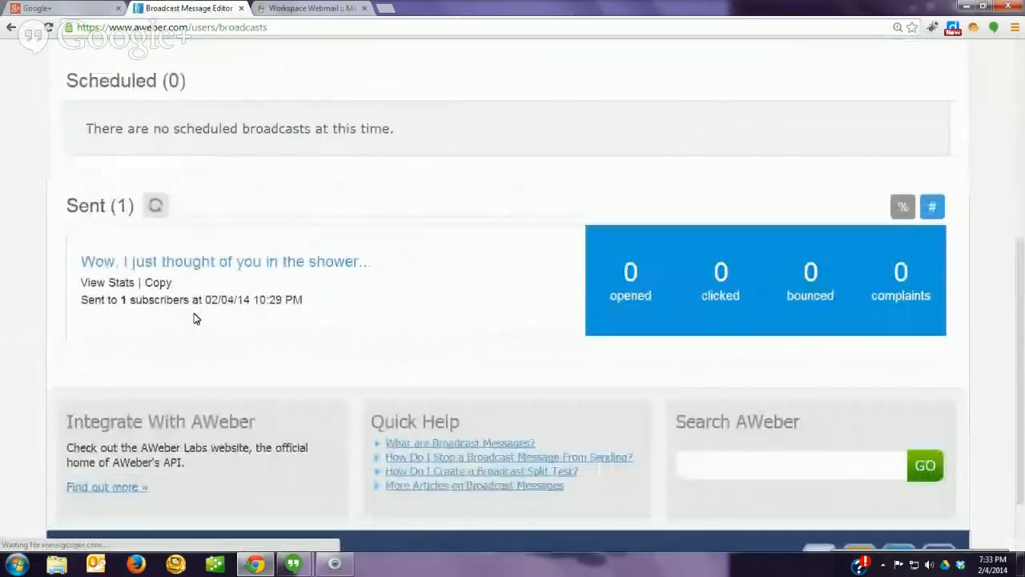
{"action": "left_click", "coordinate": [154, 206]}
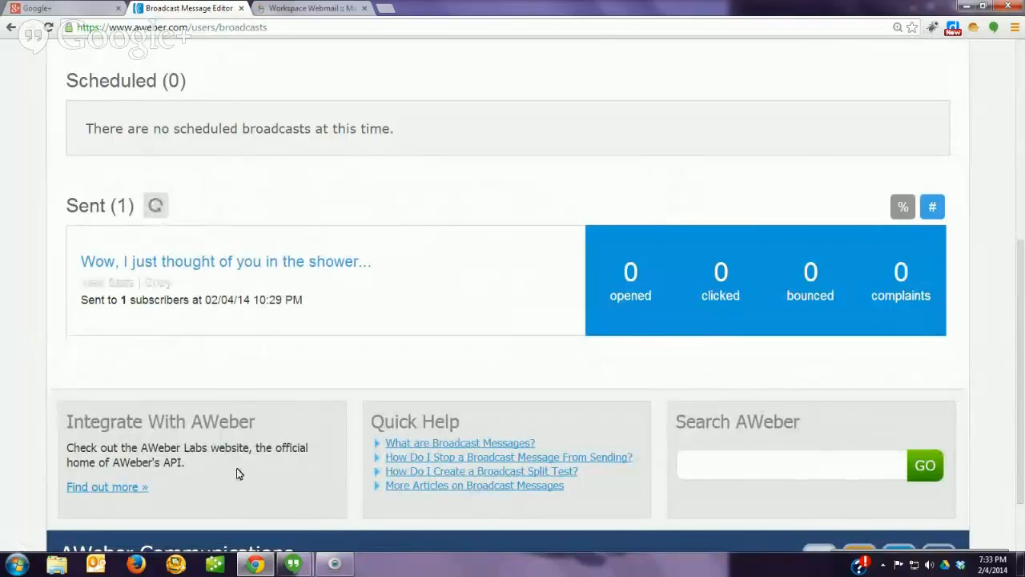
{"action": "left_click", "coordinate": [289, 565]}
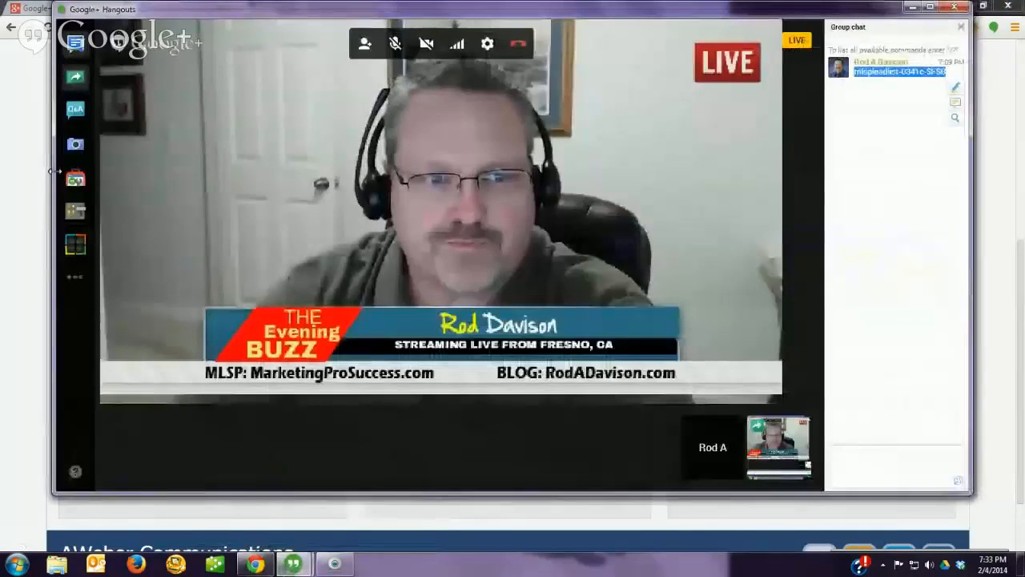